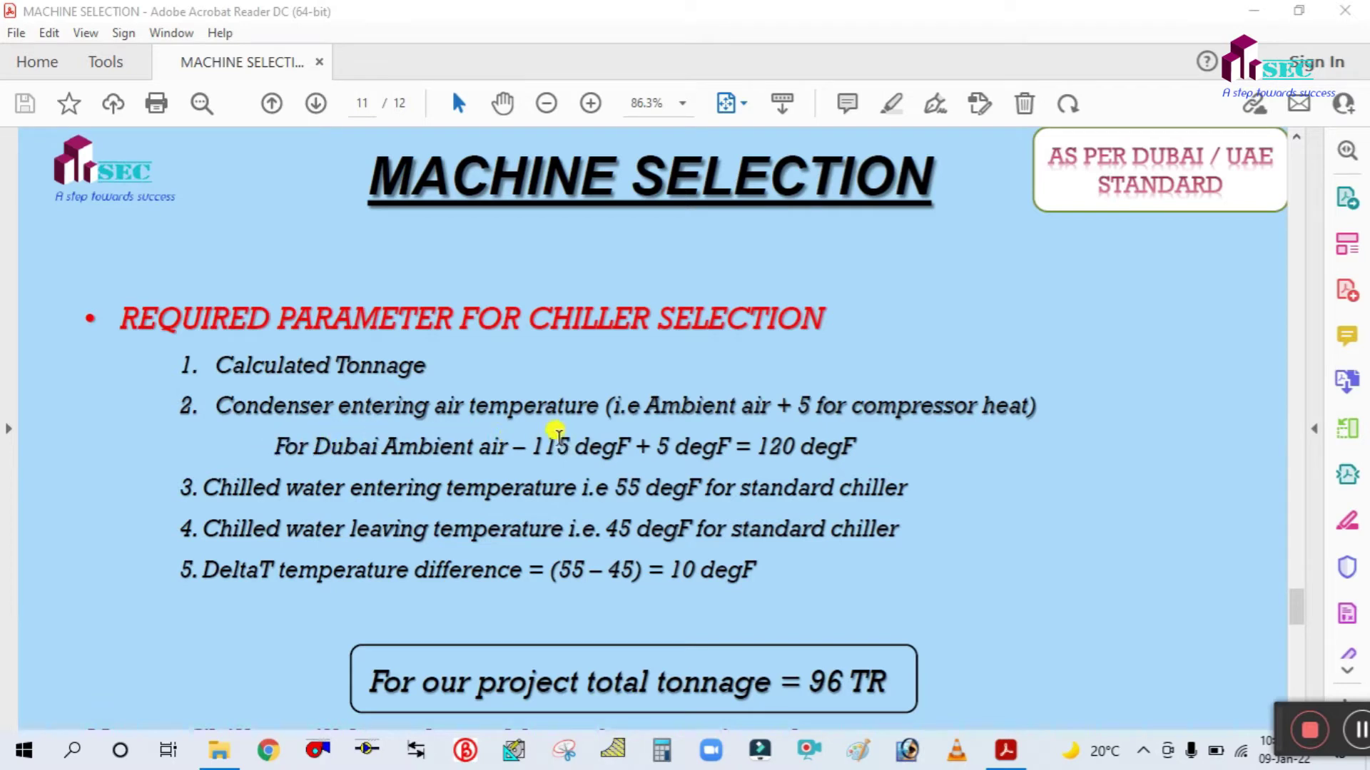
# Review the required chiller selection parameters, marking the condenser air, entering water, leaving water and DeltaT temperatures down to the project tonnage.
pyautogui.moveTo(536, 442); pyautogui.dragTo(840, 447)
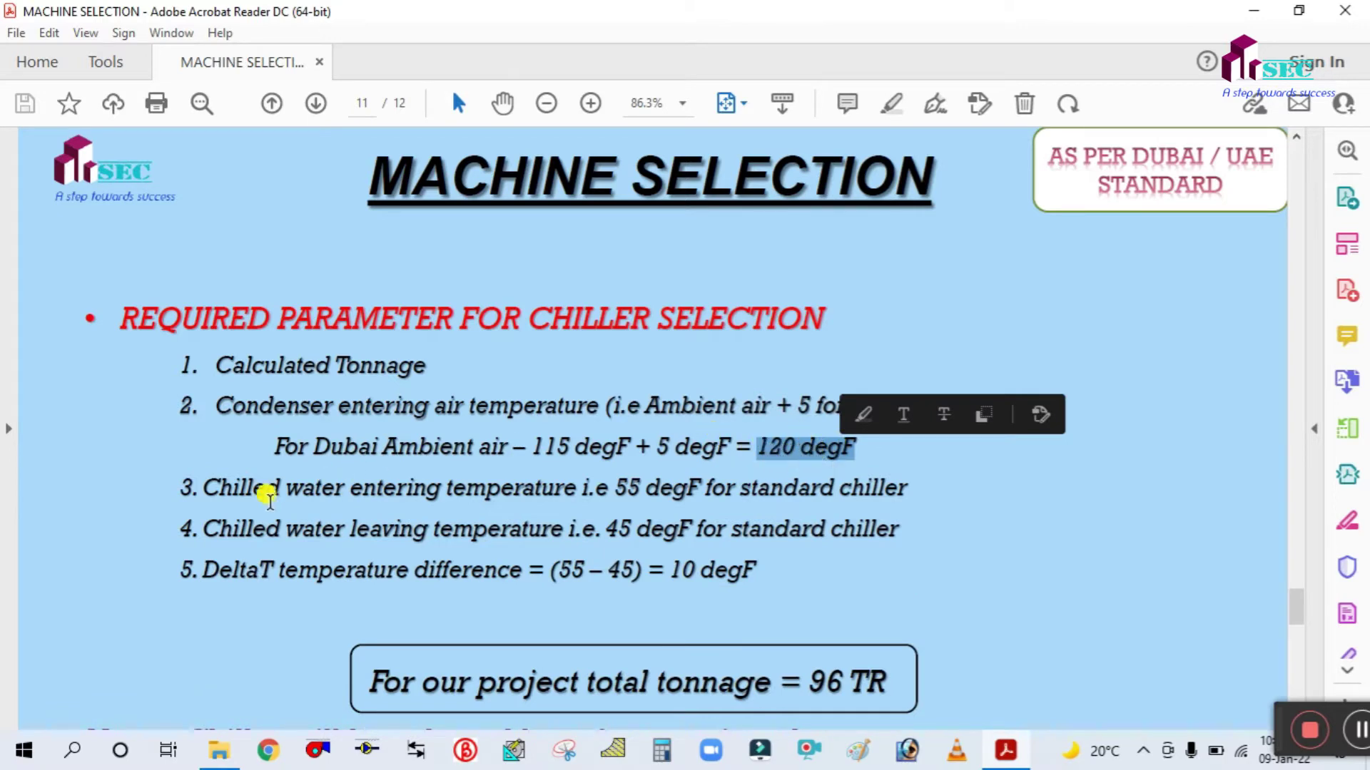
pyautogui.moveTo(217, 477); pyautogui.dragTo(428, 487)
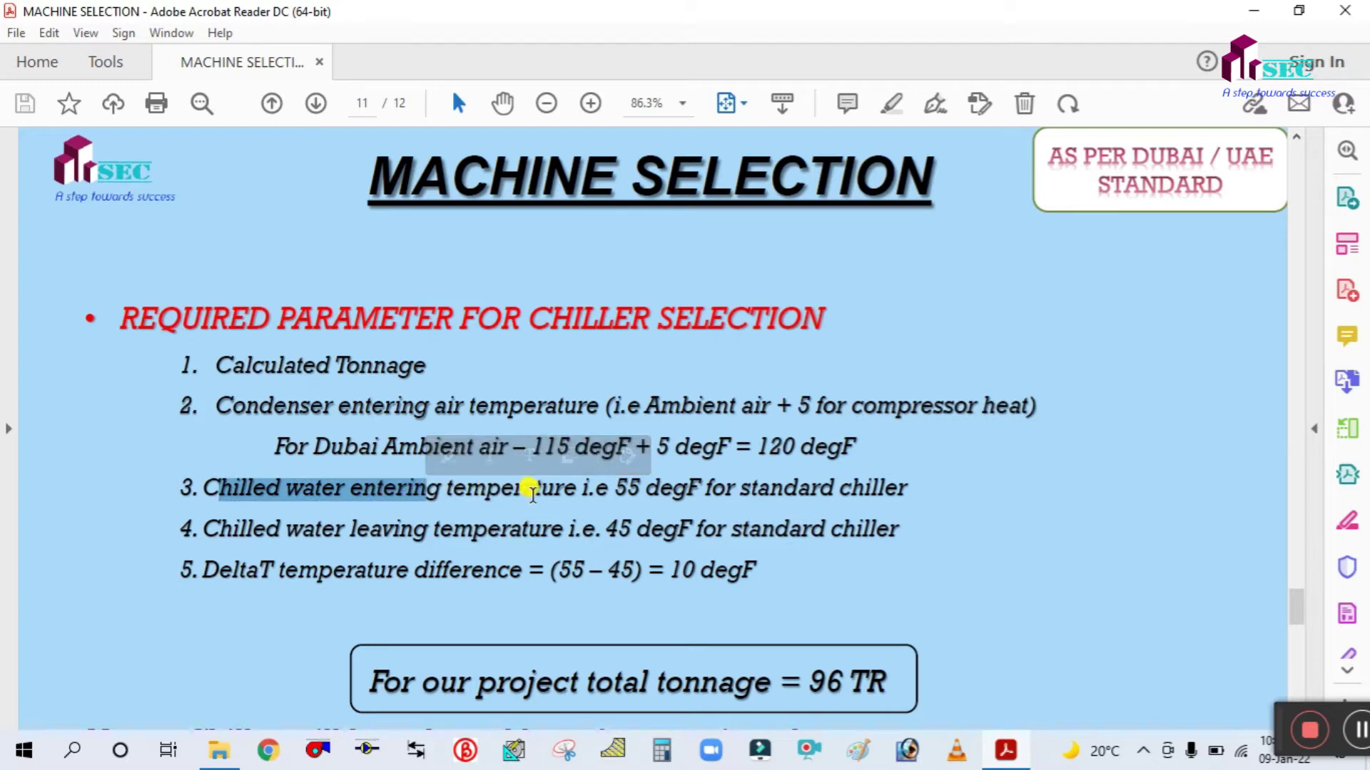
pyautogui.moveTo(625, 488); pyautogui.dragTo(639, 488)
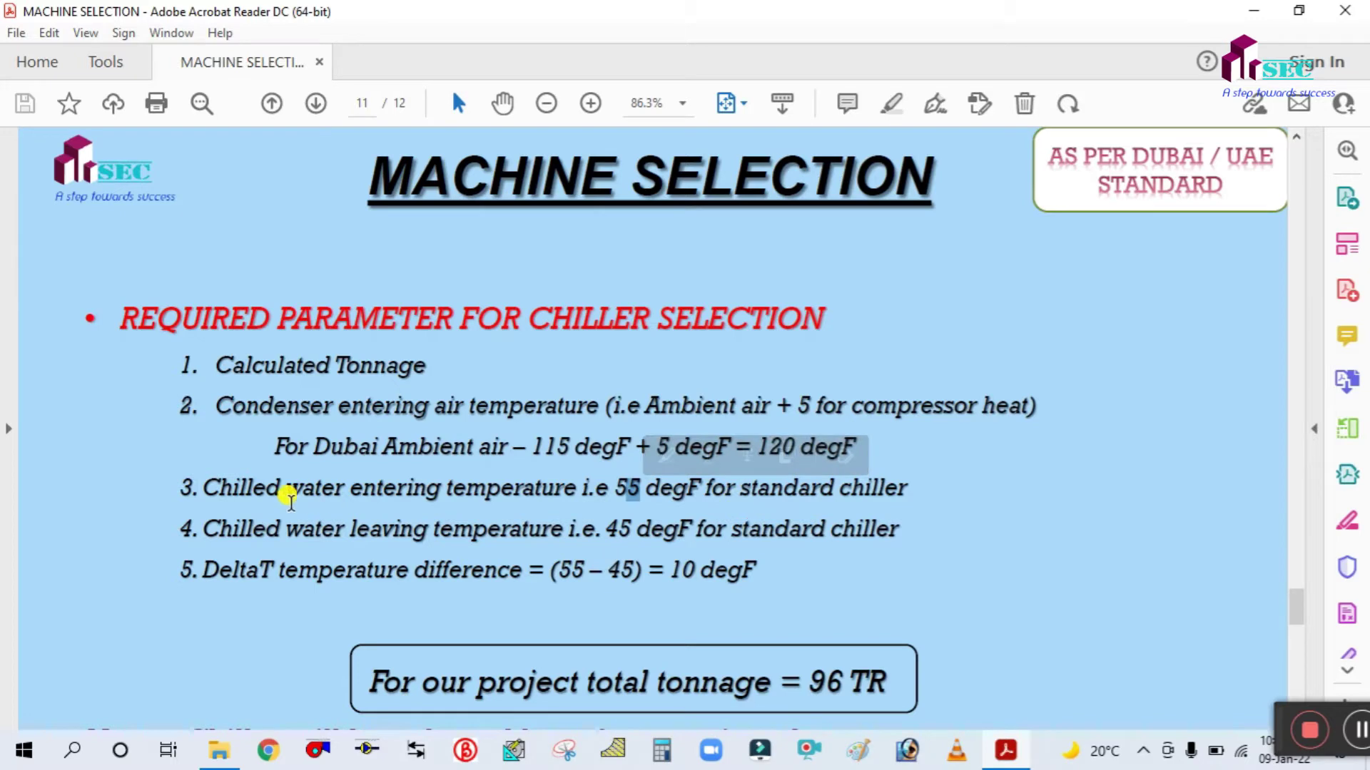
pyautogui.moveTo(203, 528); pyautogui.dragTo(630, 529)
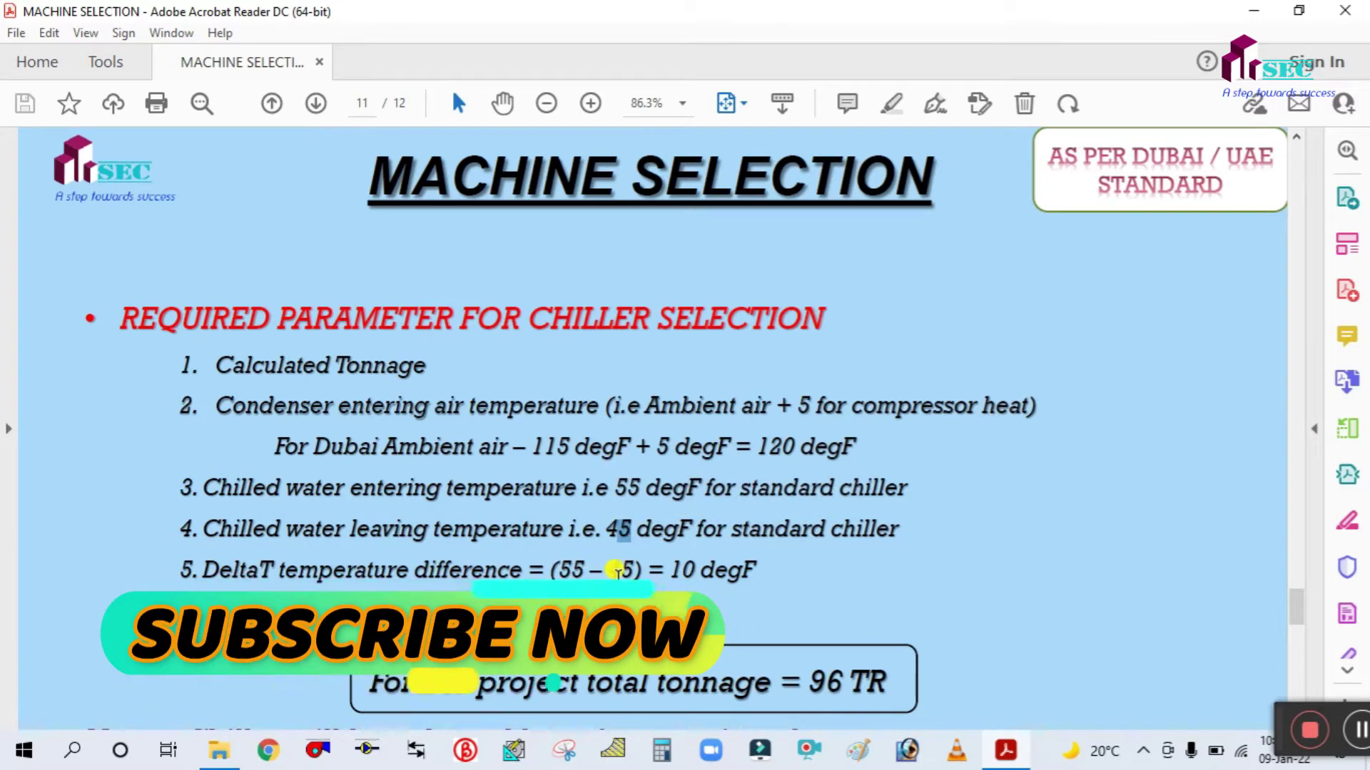
pyautogui.moveTo(669, 569); pyautogui.dragTo(769, 566)
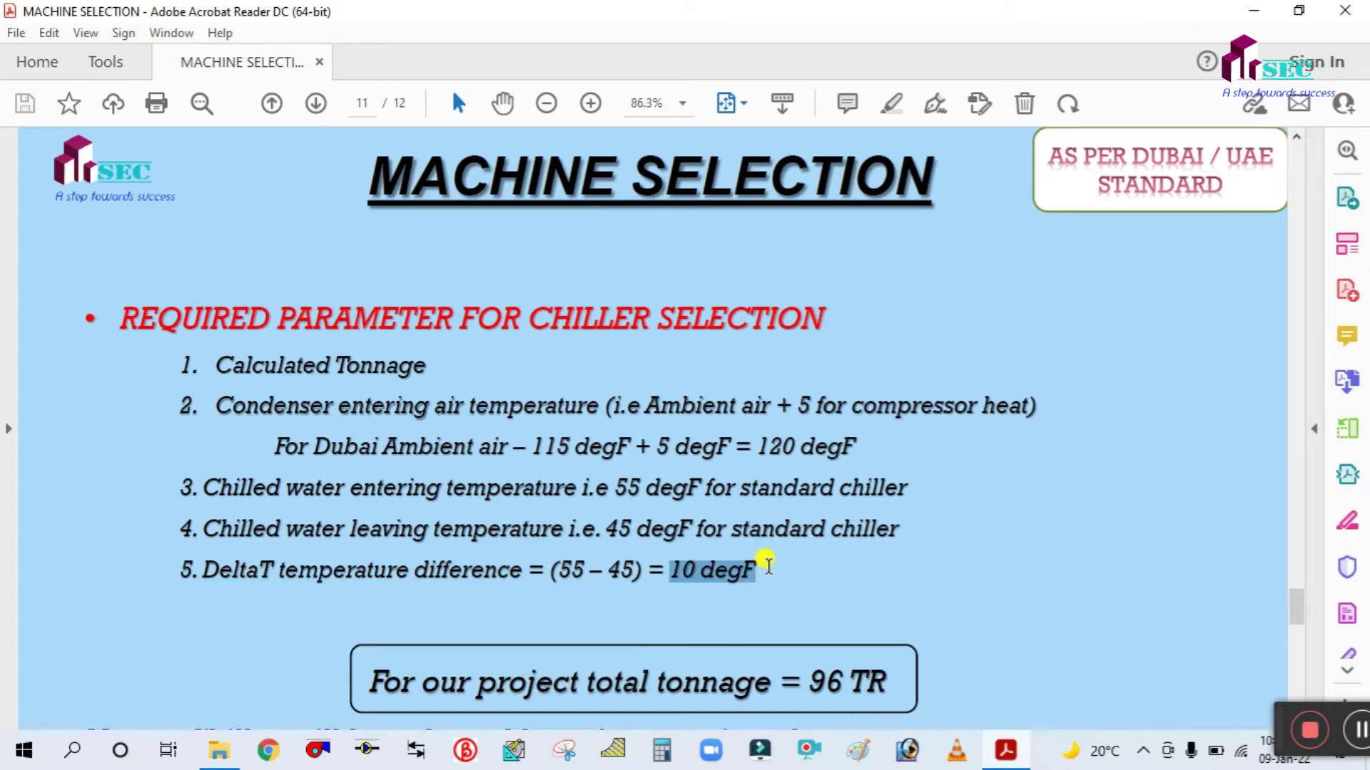
pyautogui.scroll(-1, 650, 605)
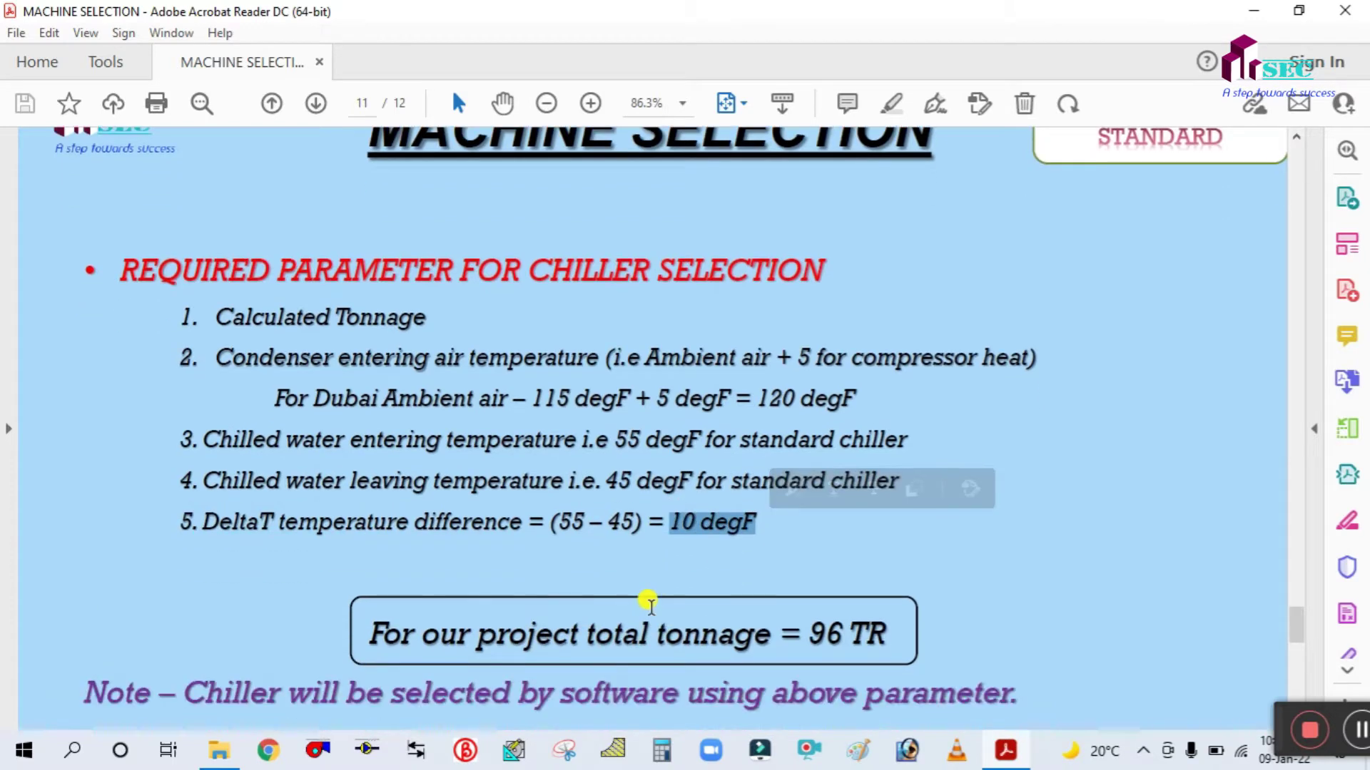
pyautogui.scroll(-1, 651, 605)
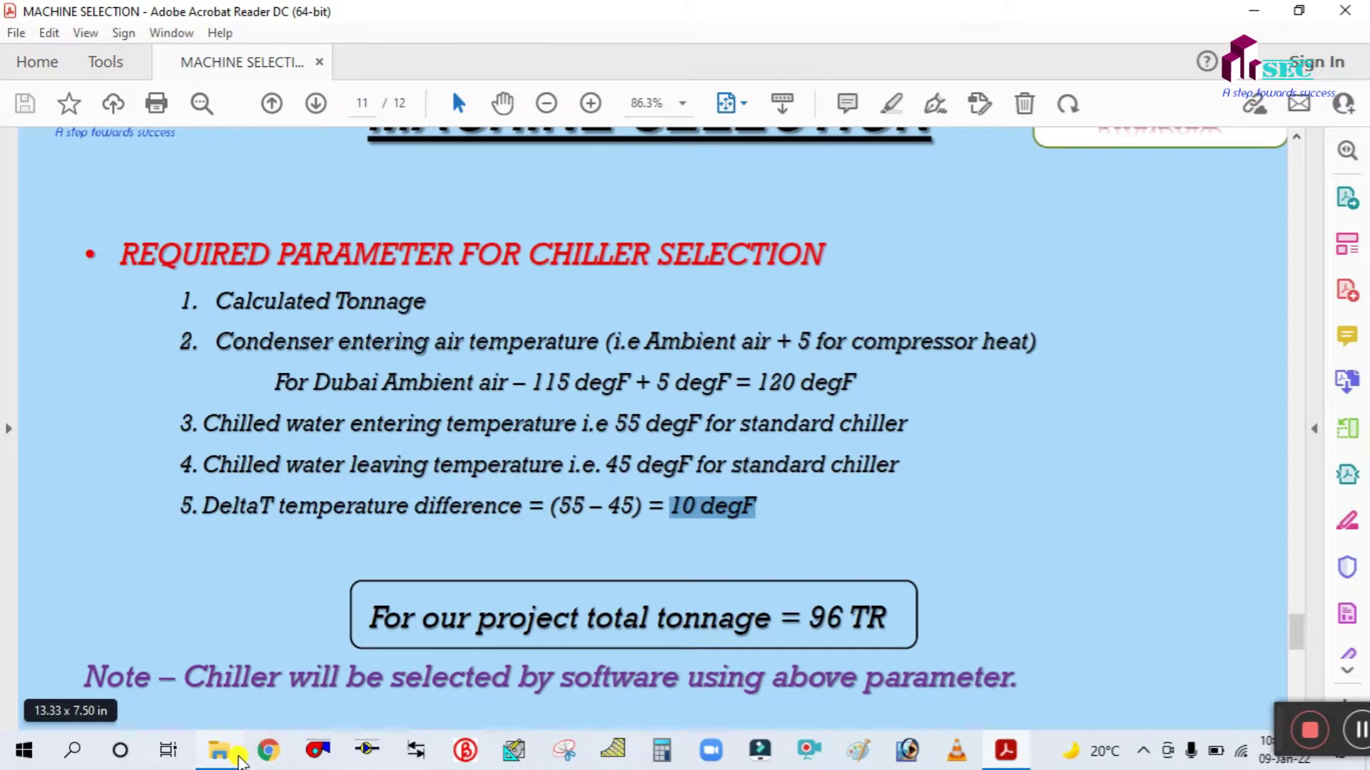
# Look through the floor drawings in the STUDIO PROJECT ARCH. LAYOUT FOR MACHINE SELECTION folder.
pyautogui.click(237, 756)
pyautogui.doubleClick(288, 224)
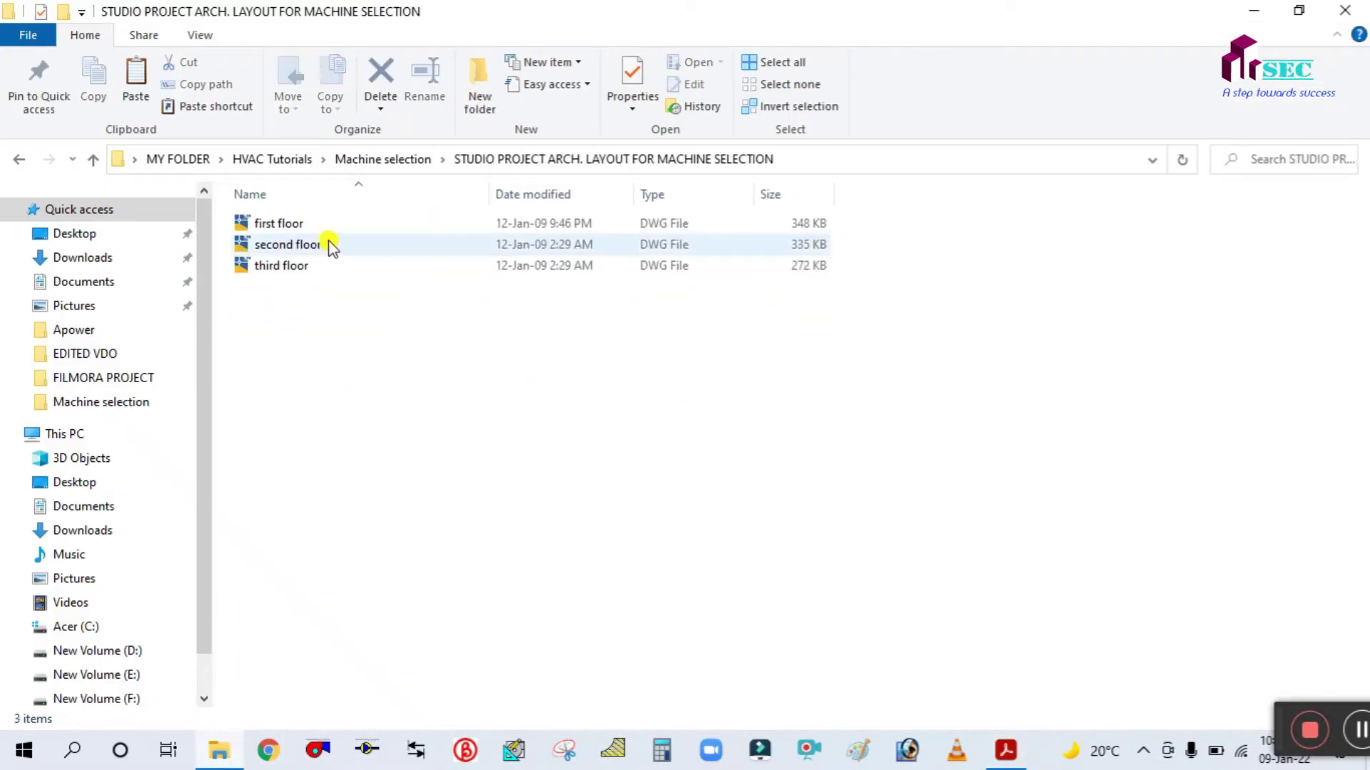
pyautogui.click(209, 762)
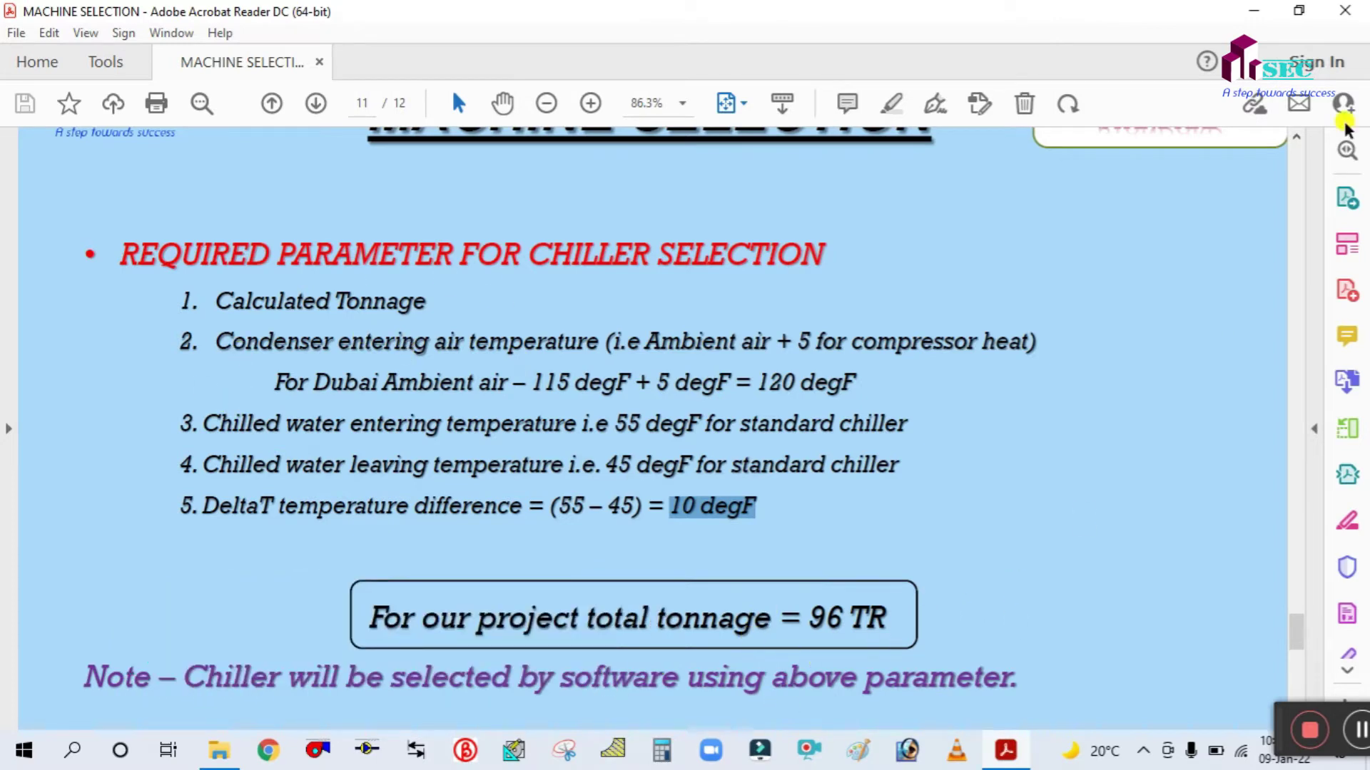
# Switch to the desktop, launch e-Selector V7.2 and open its Chillers selection.
pyautogui.click(1256, 10)
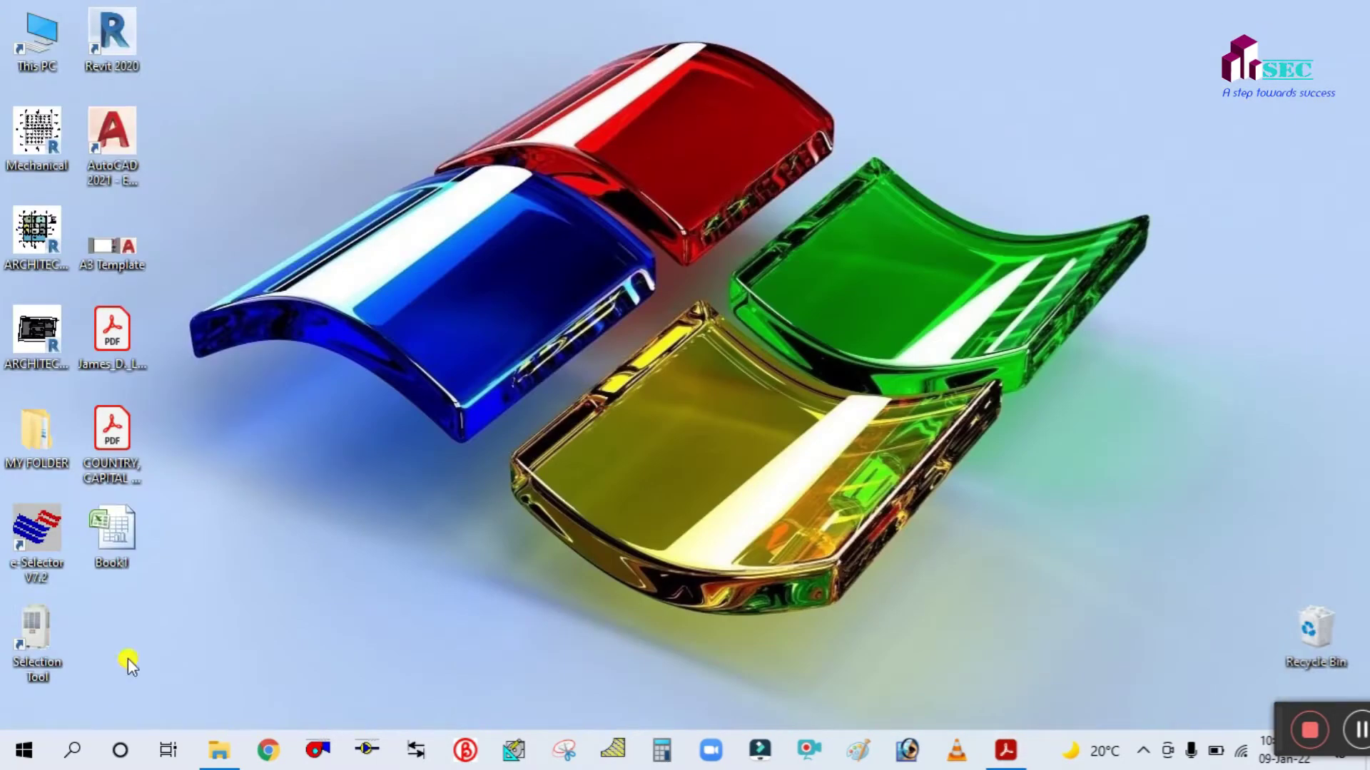
pyautogui.doubleClick(24, 511)
pyautogui.rightClick(40, 527)
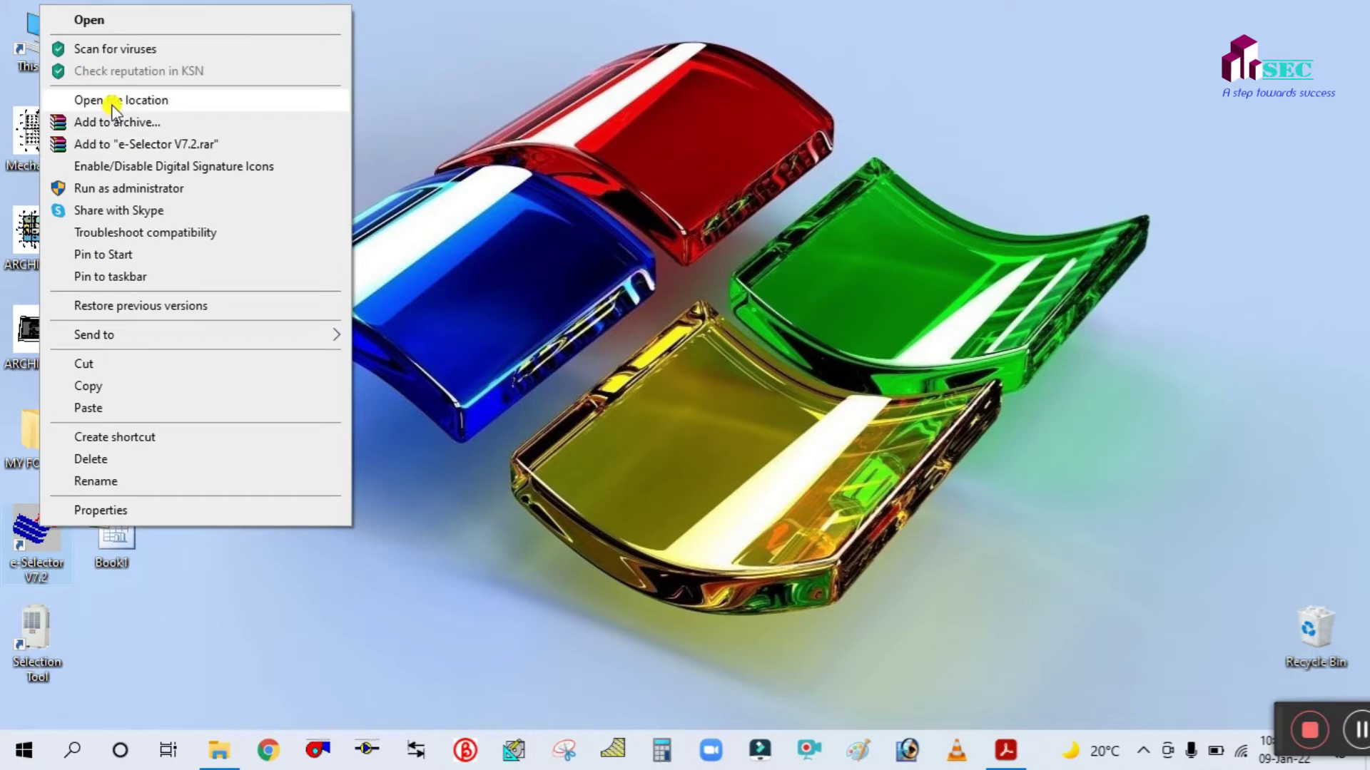
pyautogui.click(645, 278)
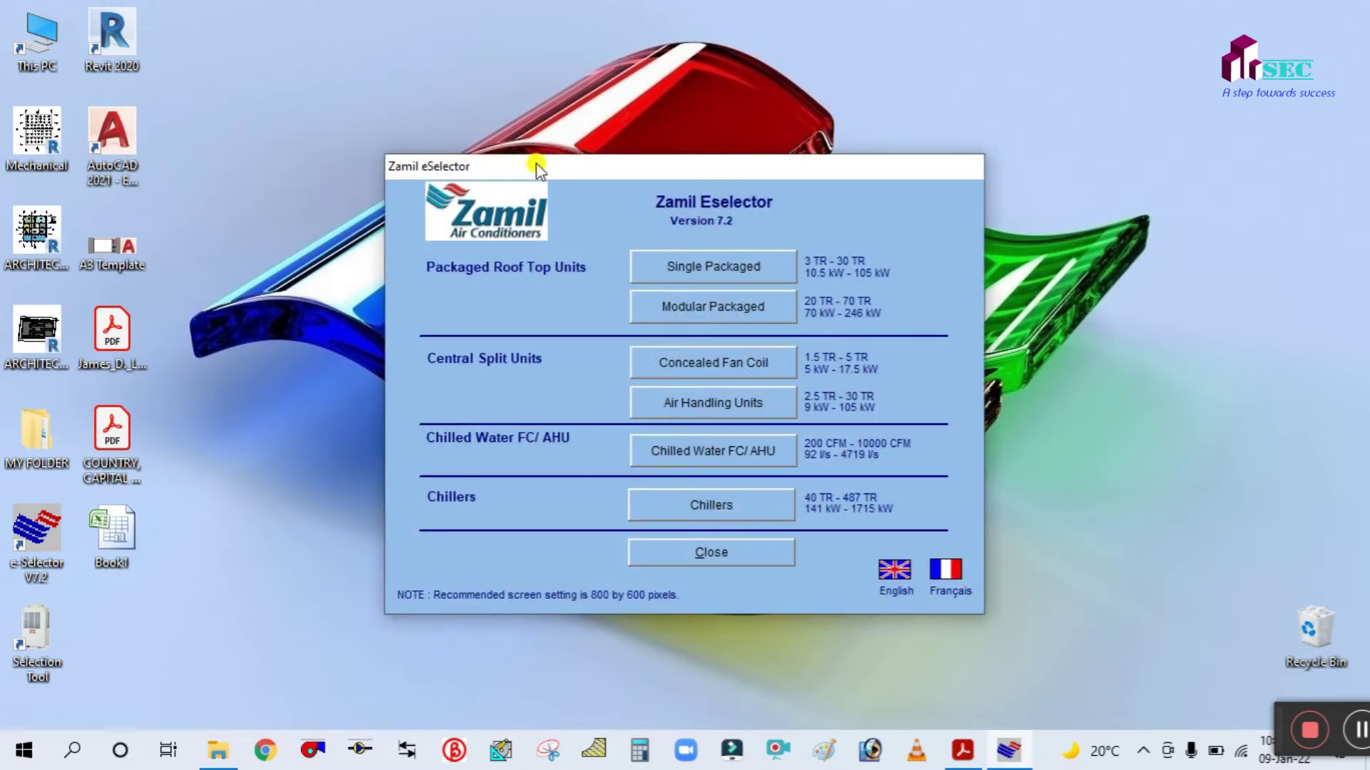
pyautogui.moveTo(542, 152); pyautogui.dragTo(474, 138)
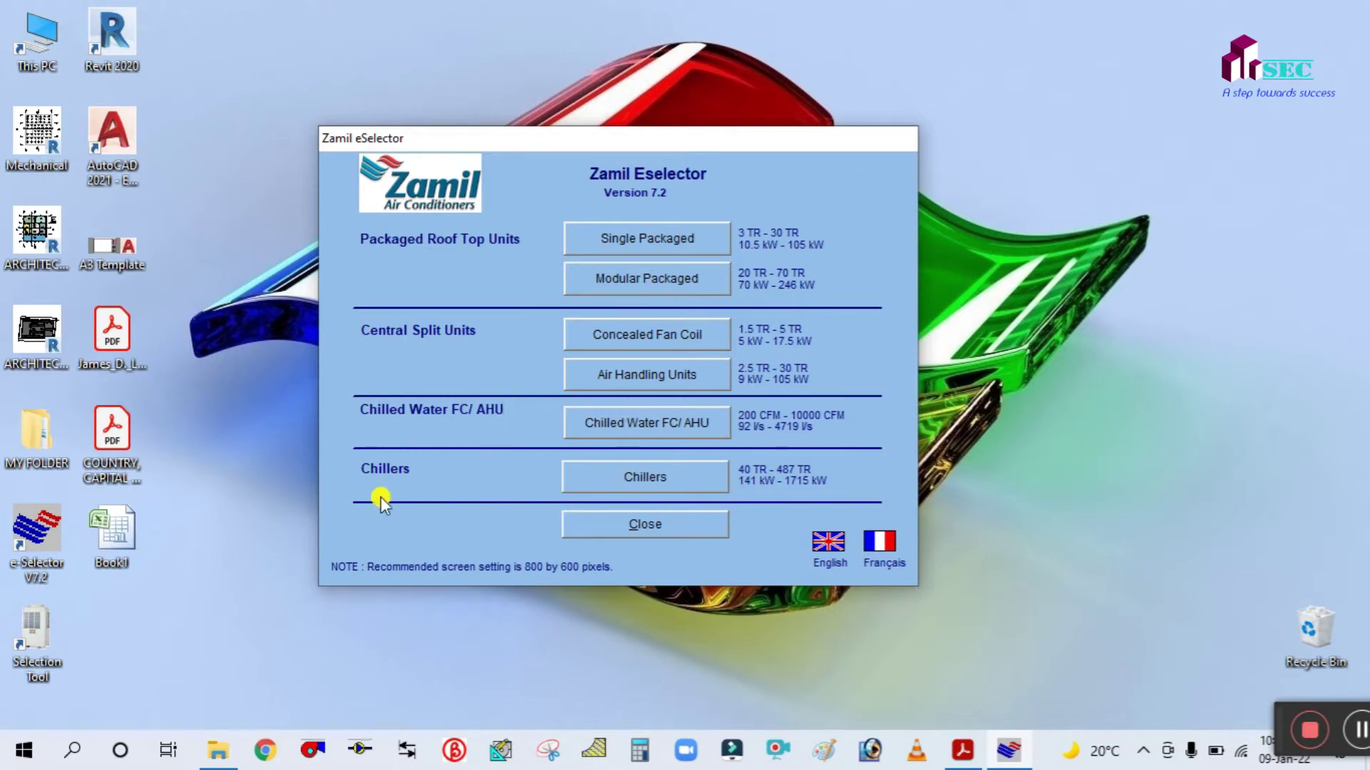
pyautogui.click(657, 475)
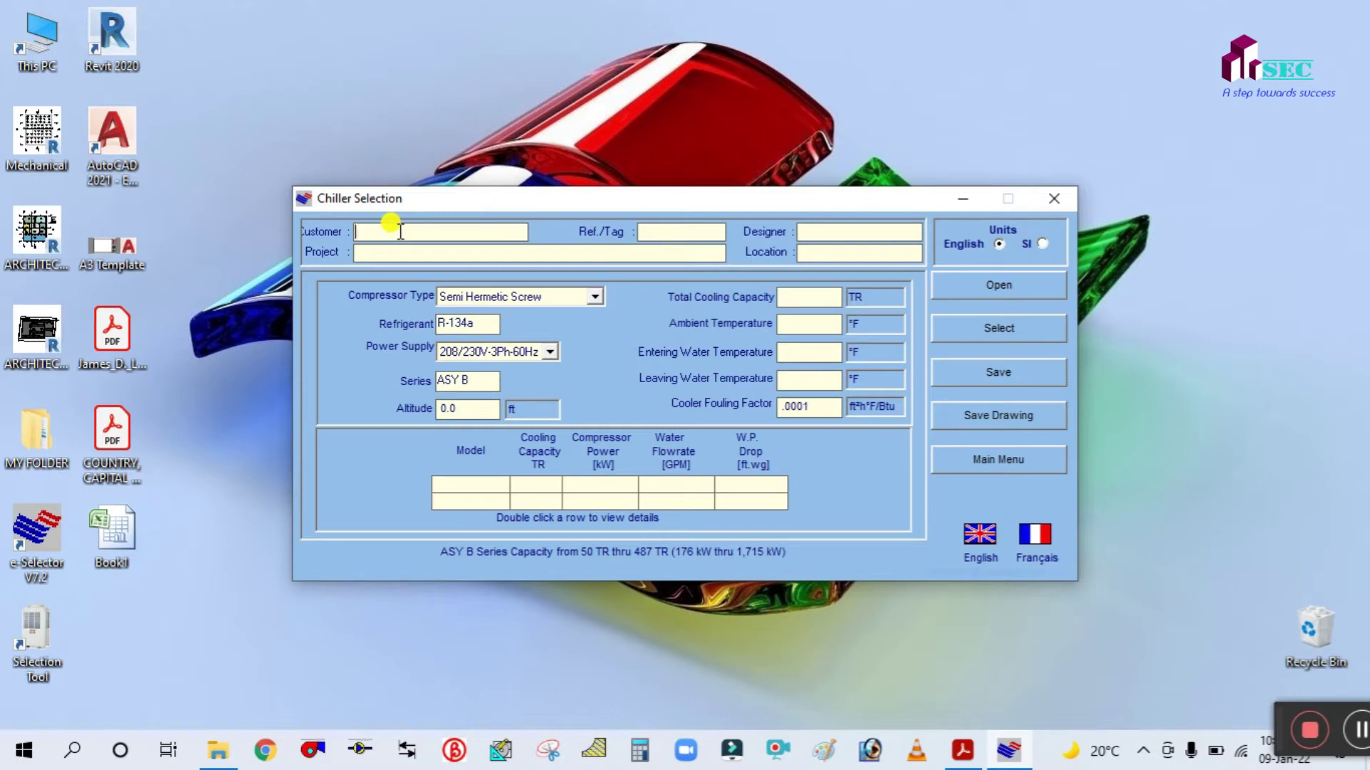
# Enter customer SUCCEESS ENGINEERING, project CHILLED WATER PROJECT, tag CH-001, designer SEC and location DUBAI, with English units.
pyautogui.write('s')
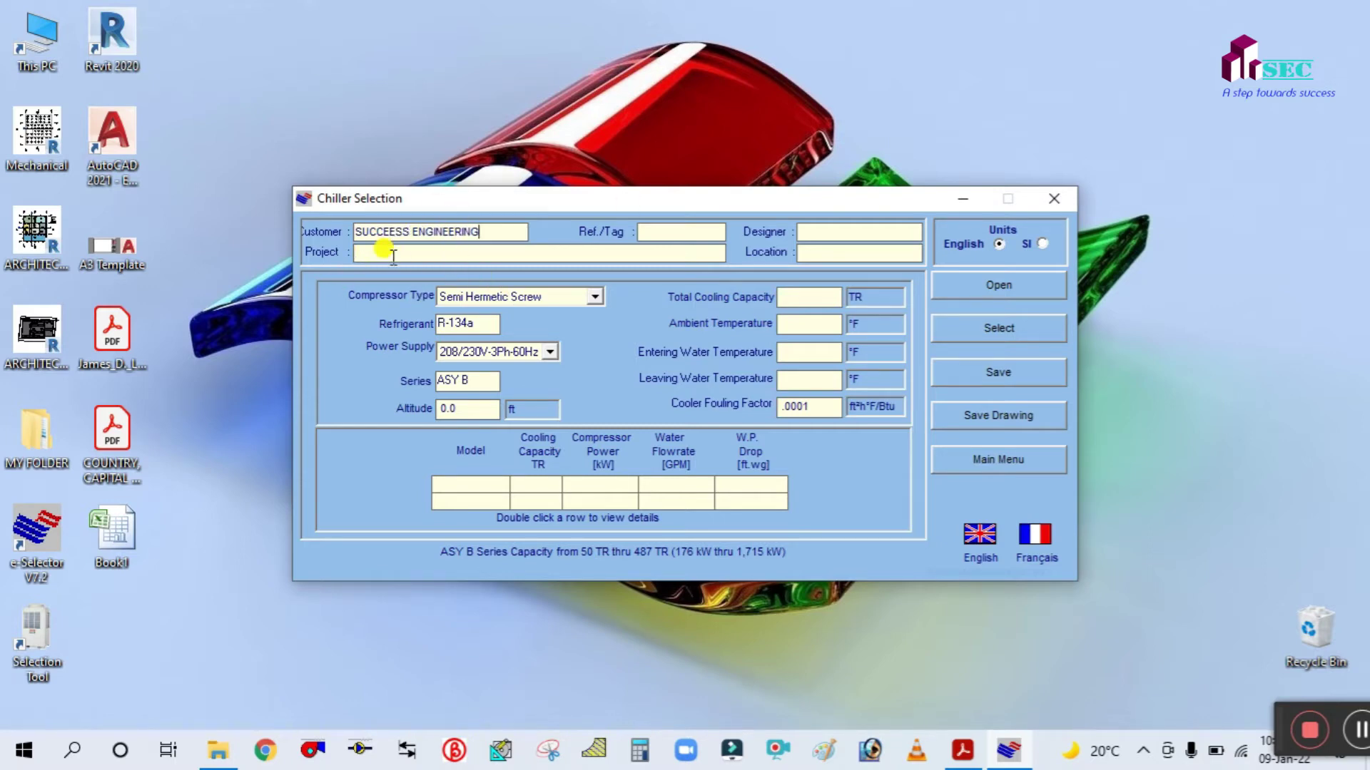
pyautogui.click(416, 252)
pyautogui.write('CHILLED WATER PROJECT')
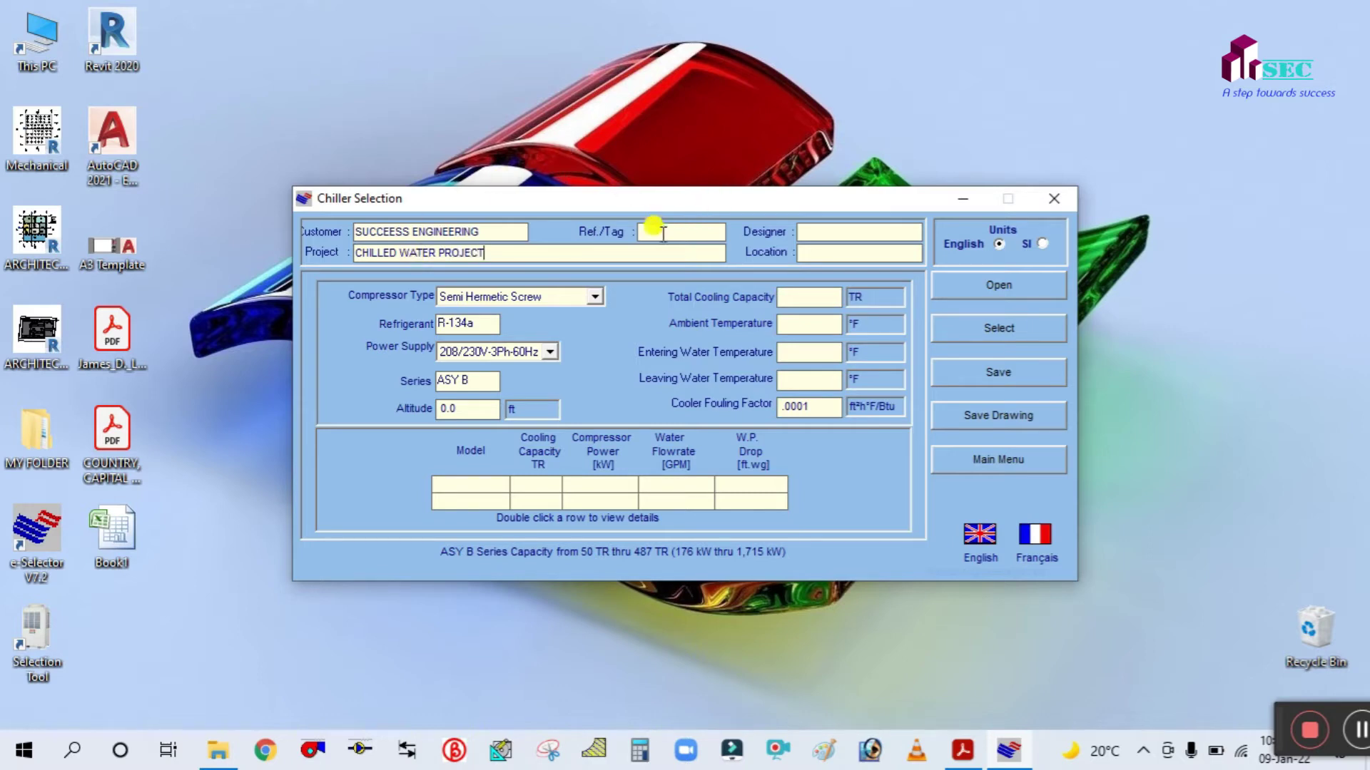
pyautogui.click(664, 229)
pyautogui.write('CH-')
pyautogui.write('001')
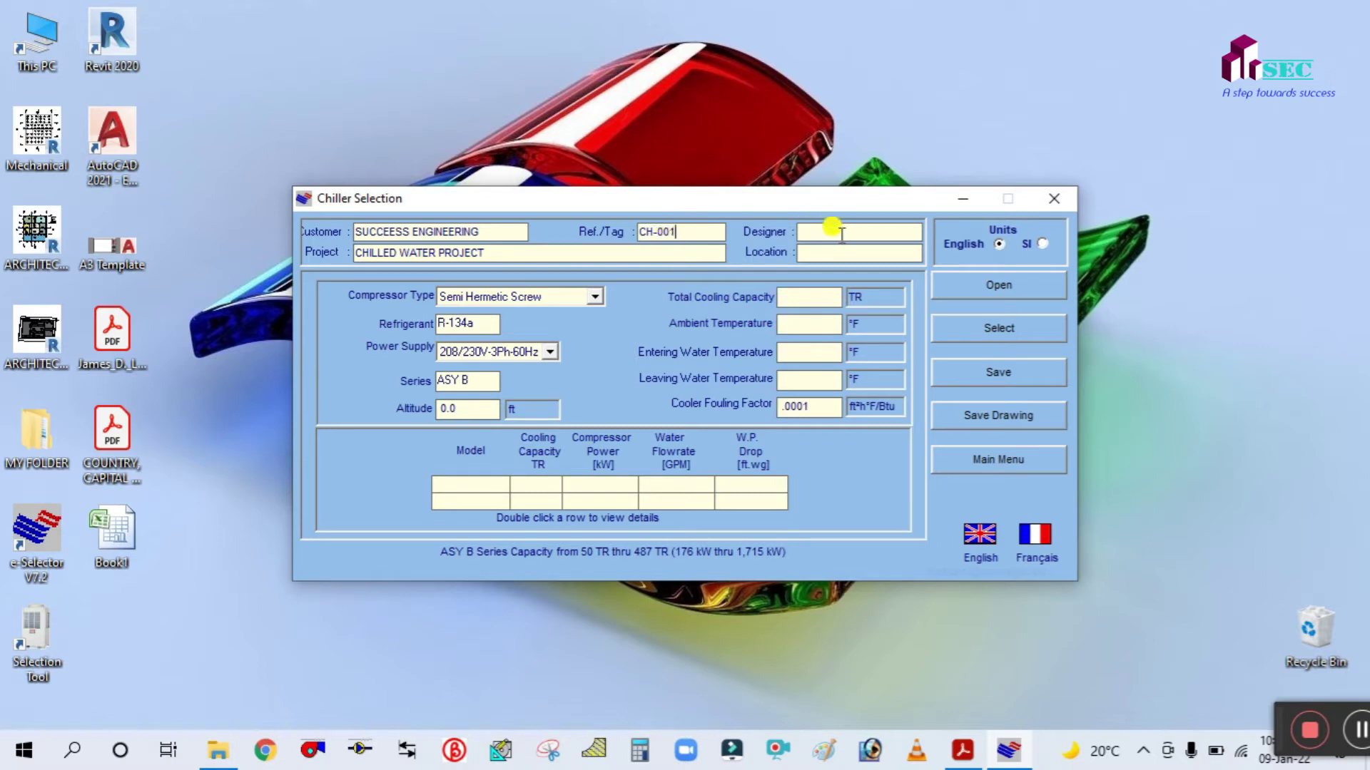
pyautogui.write('SE')
pyautogui.write('DUBAI')
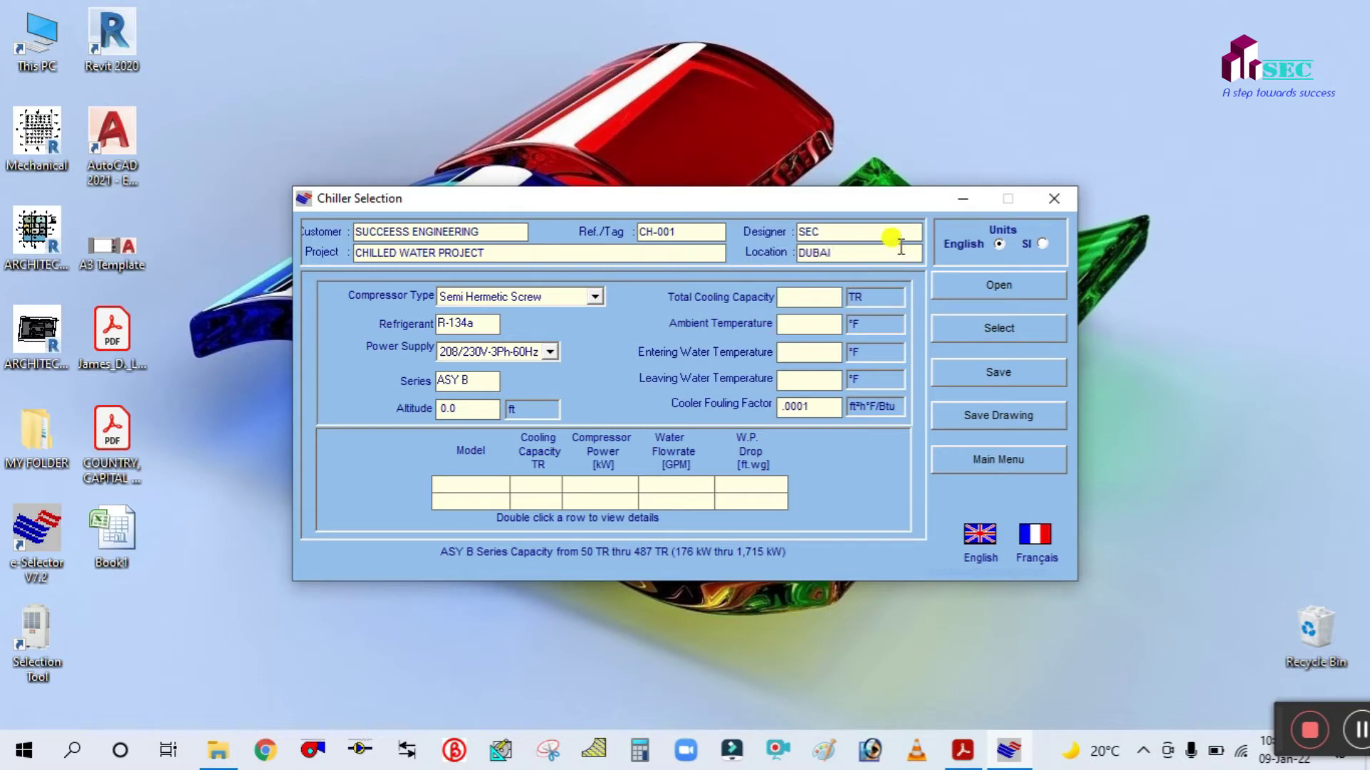
pyautogui.click(997, 243)
# Try the Semi Hermetic Reciprocating and Scroll compressor types for the chiller.
pyautogui.click(594, 297)
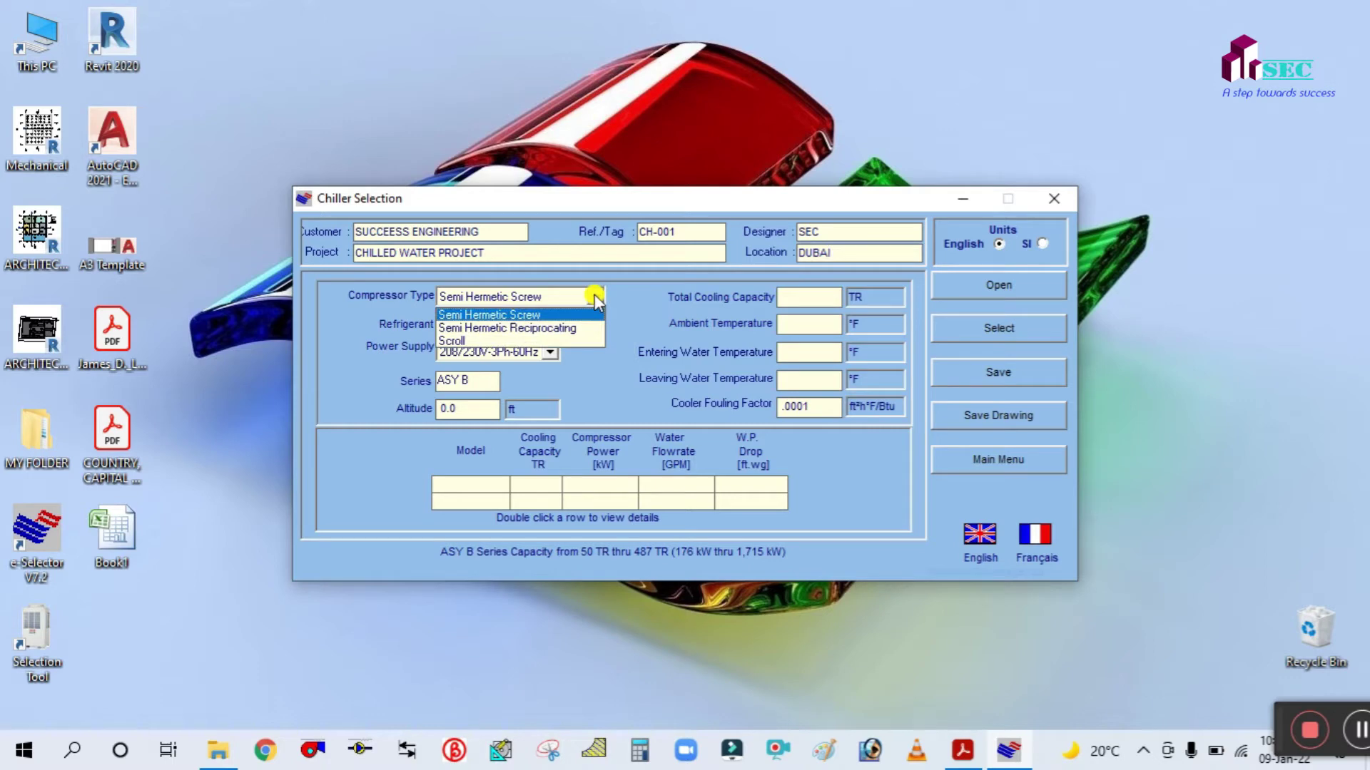
pyautogui.click(594, 294)
pyautogui.click(597, 298)
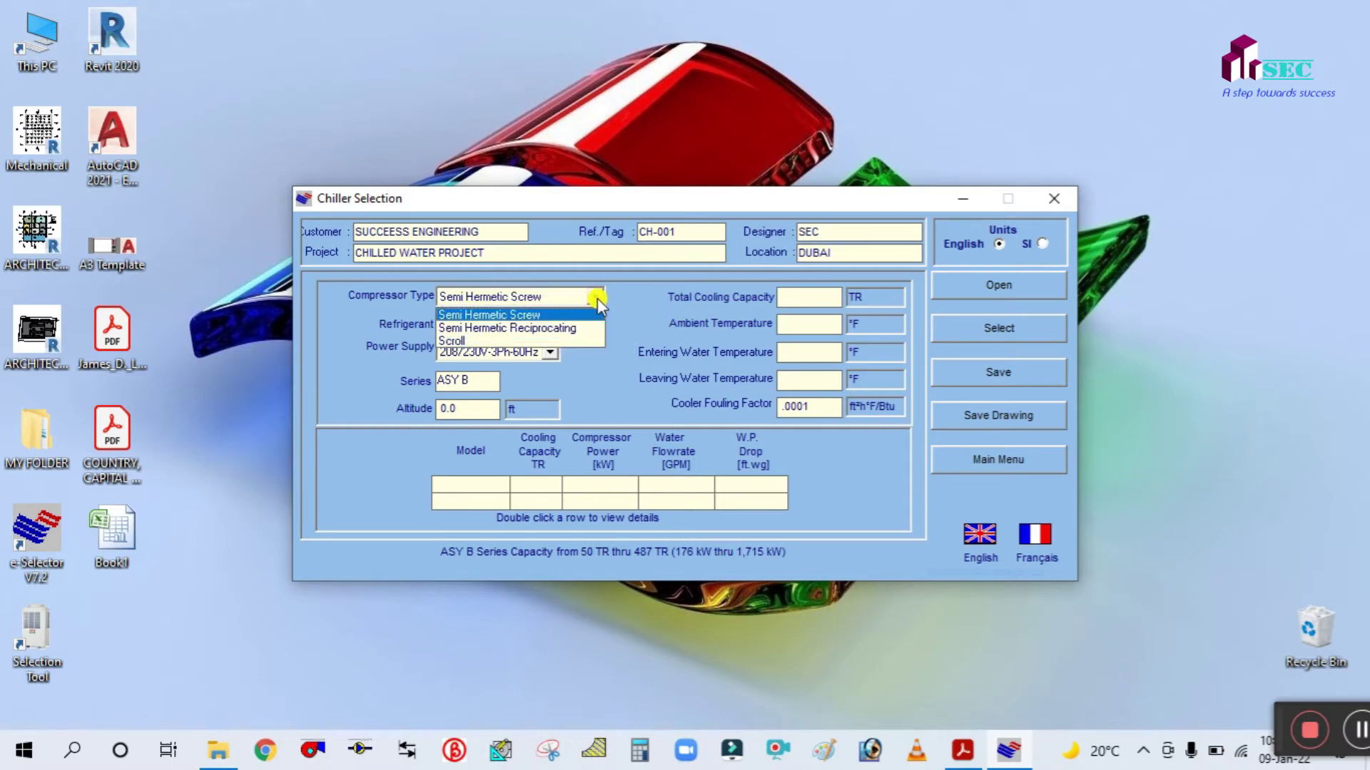
pyautogui.click(523, 330)
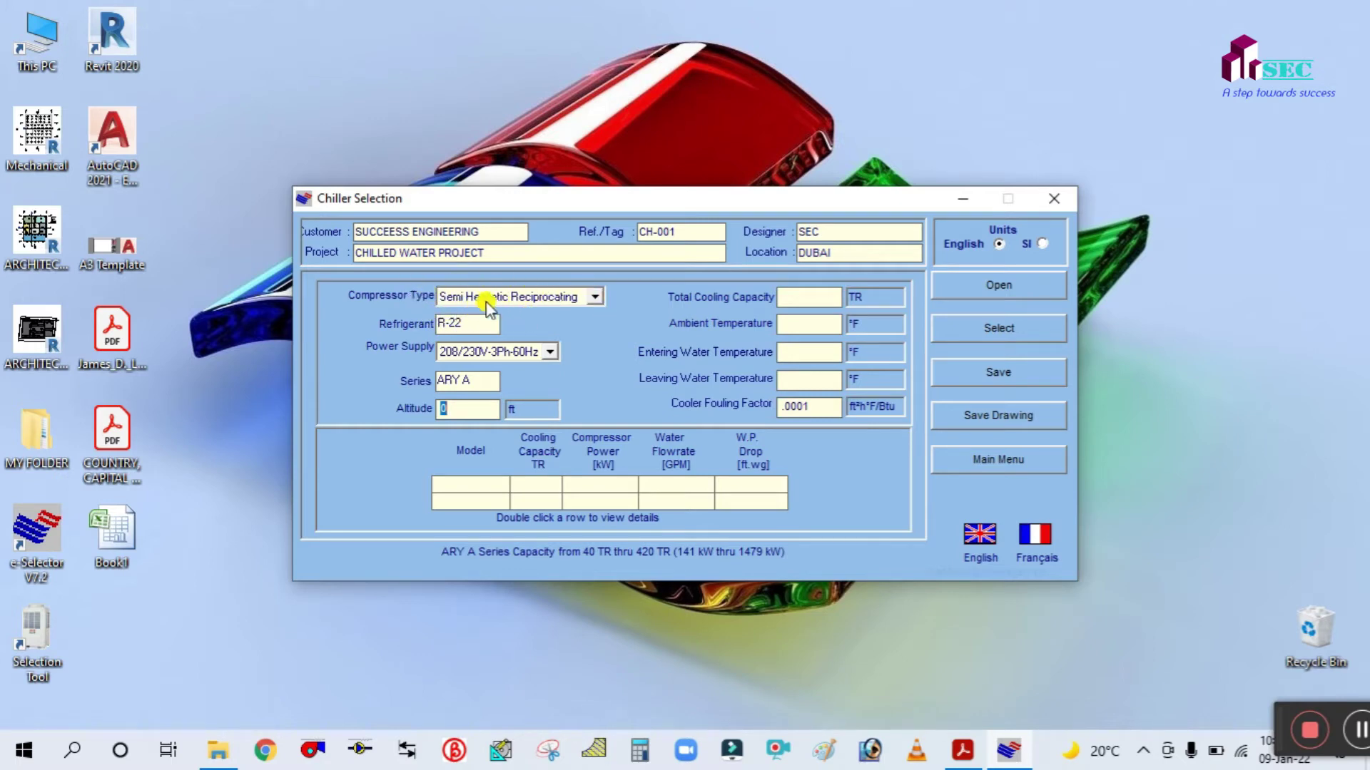
pyautogui.click(593, 298)
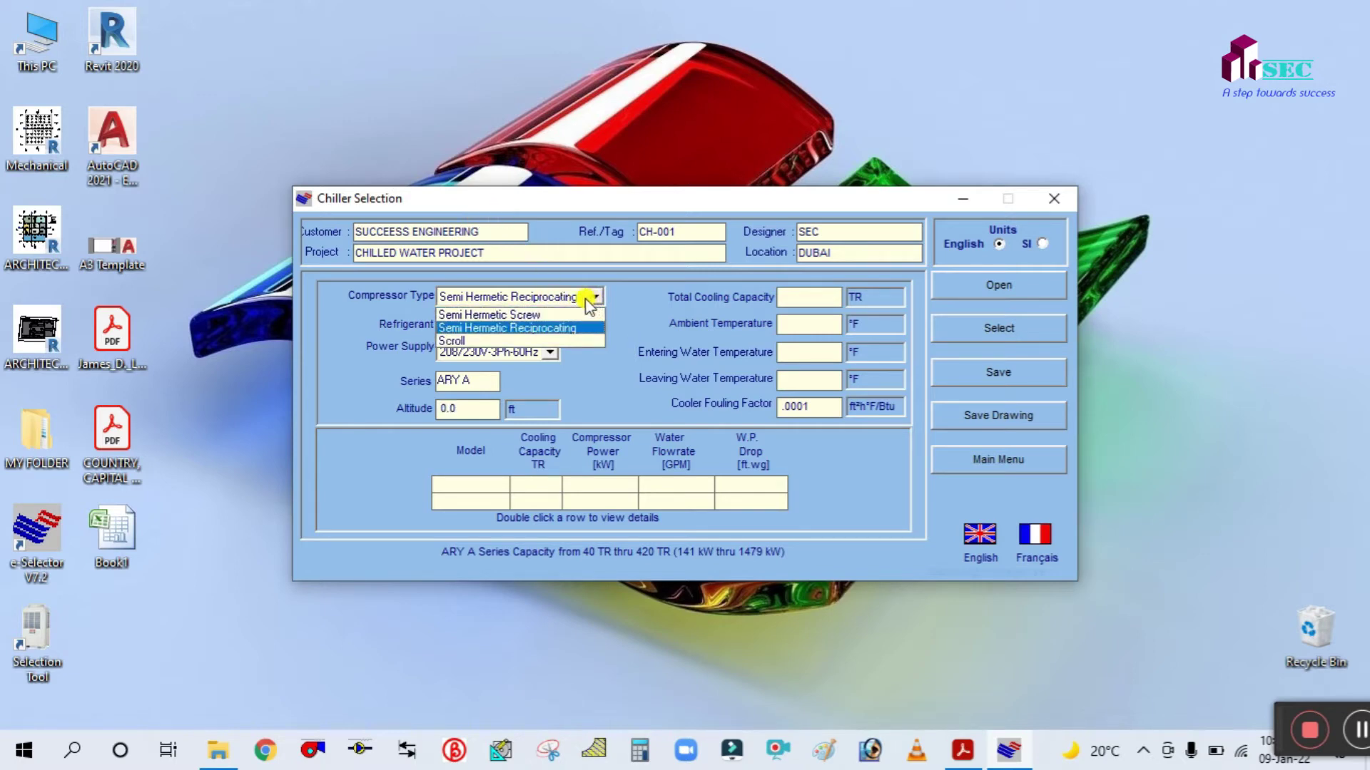
pyautogui.click(592, 298)
pyautogui.click(593, 298)
pyautogui.click(471, 341)
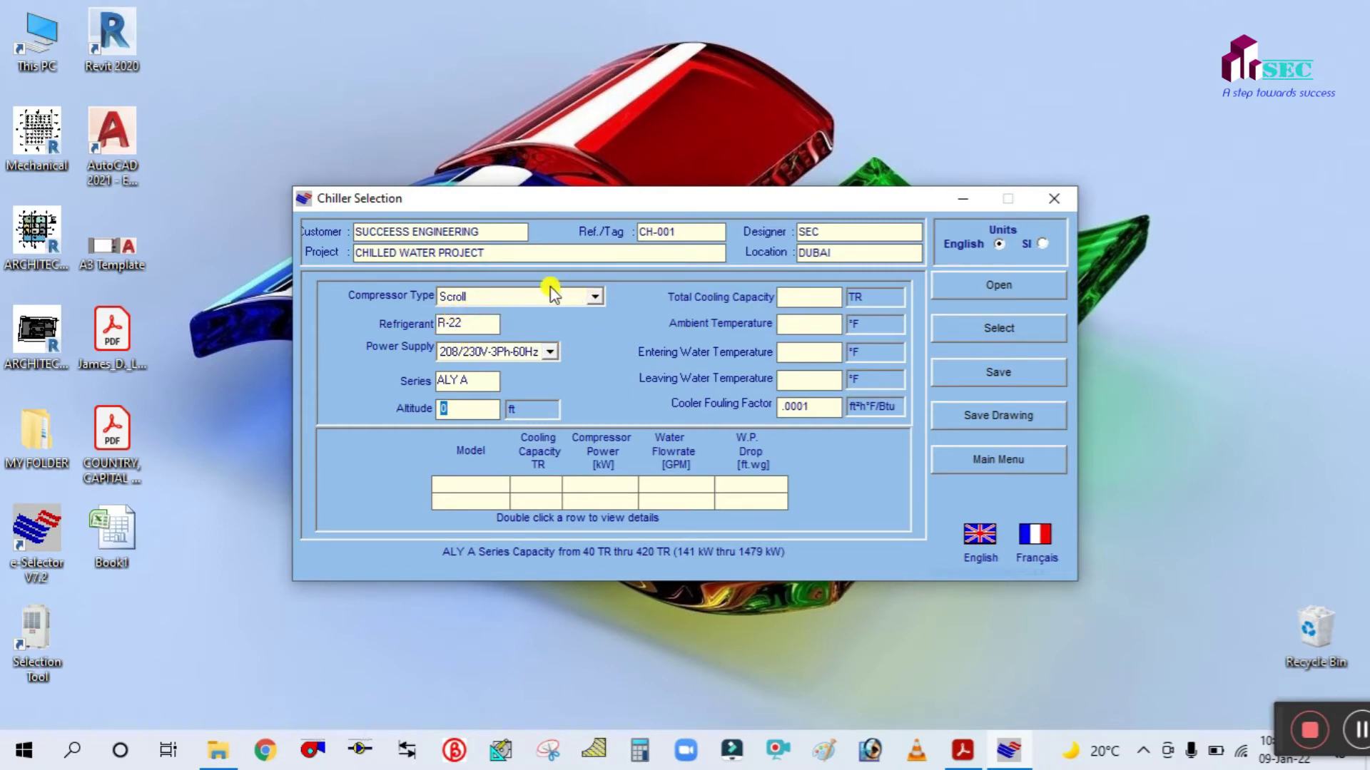
# Set the compressor type to Semi Hermetic Screw, the power supply to 380/415V-3Ph-50Hz and the altitude to 1000 ft.
pyautogui.click(592, 298)
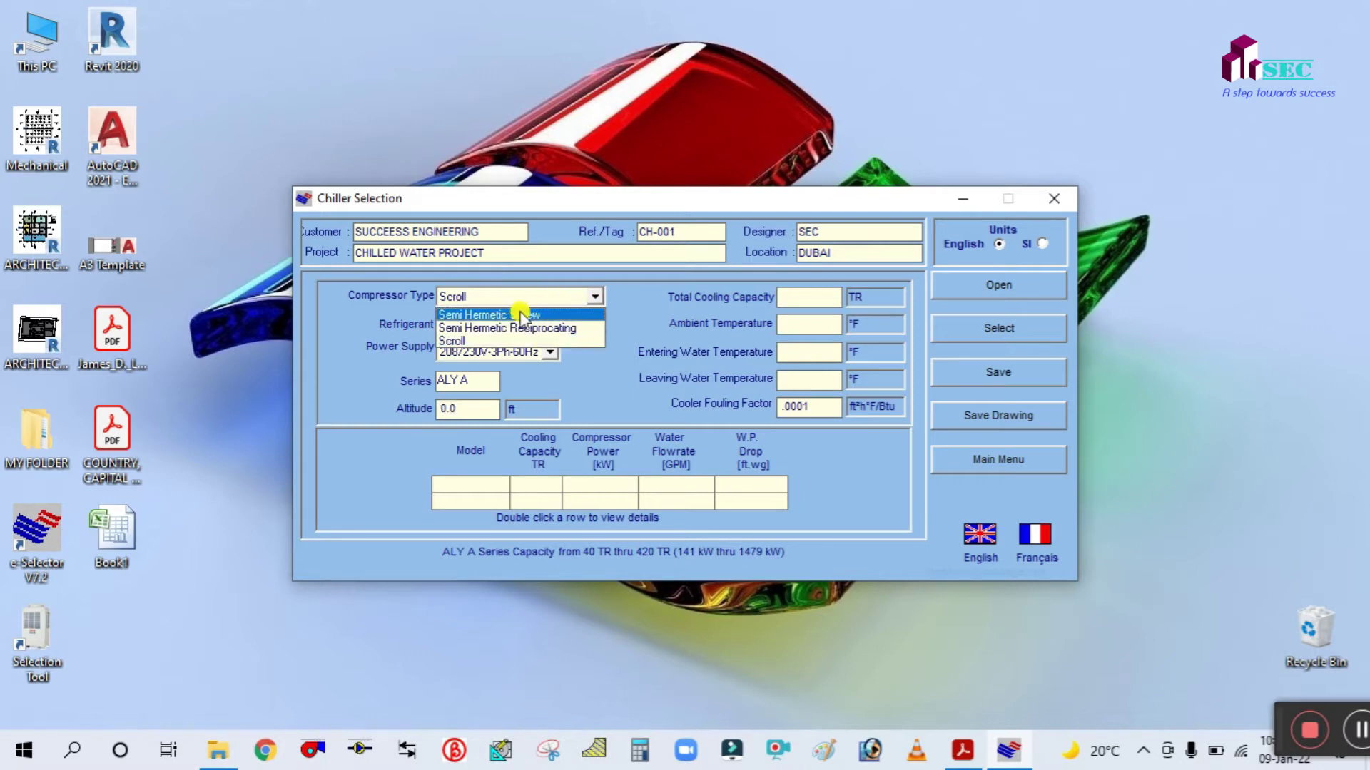
pyautogui.click(506, 319)
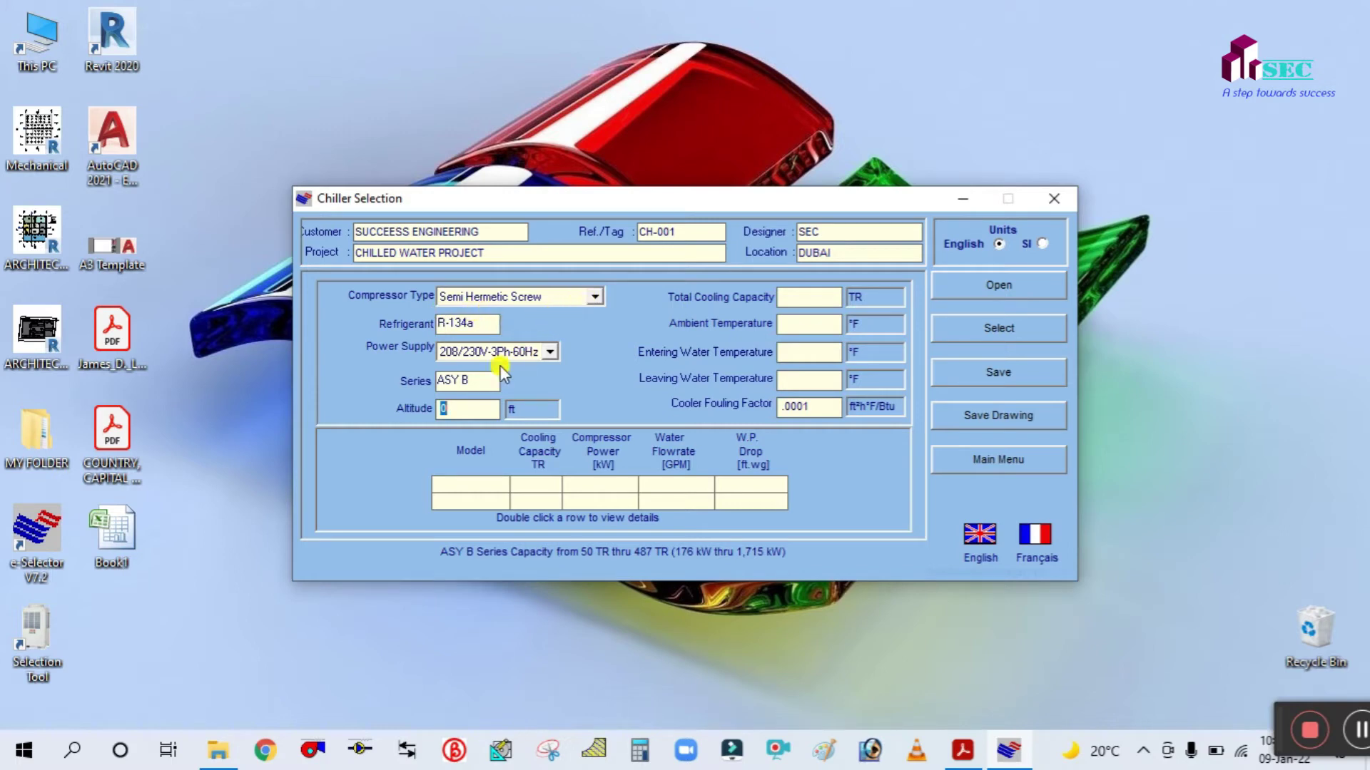
pyautogui.click(550, 351)
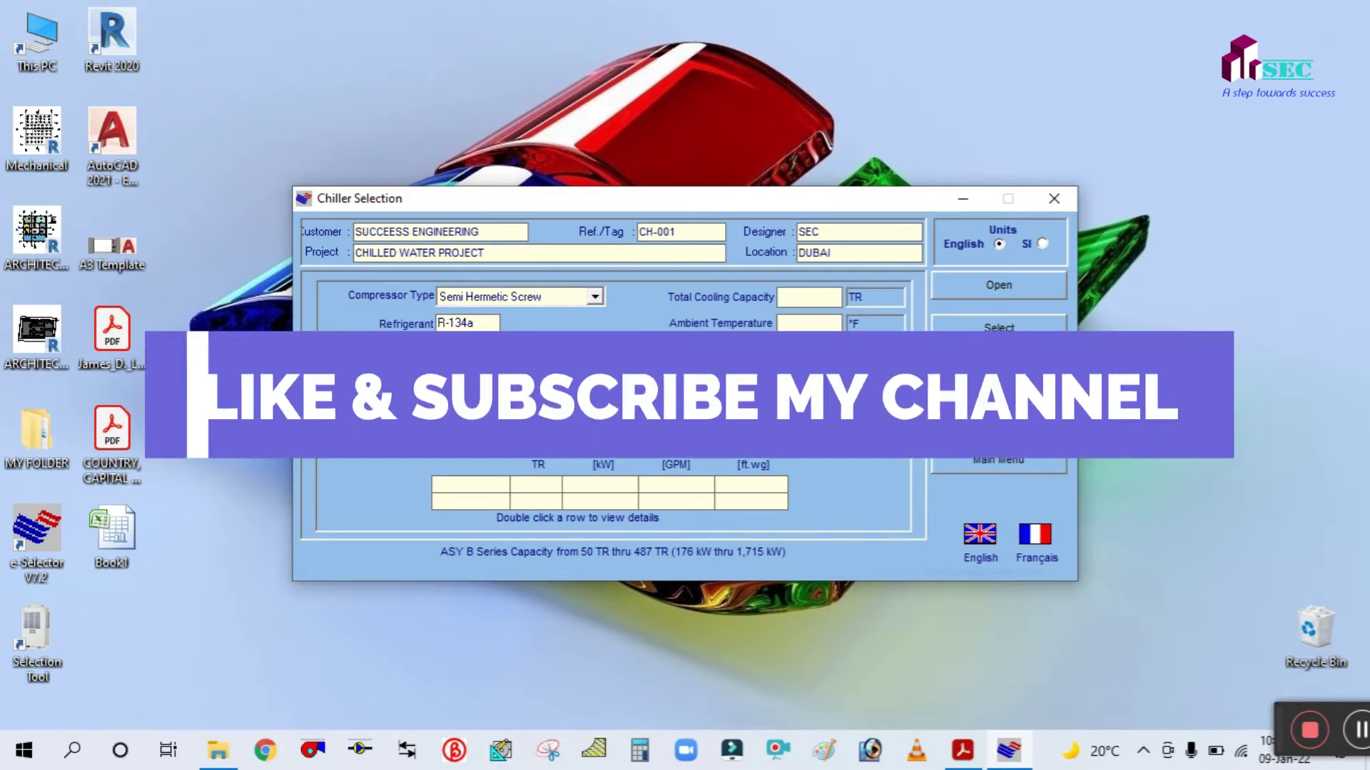
pyautogui.click(499, 362)
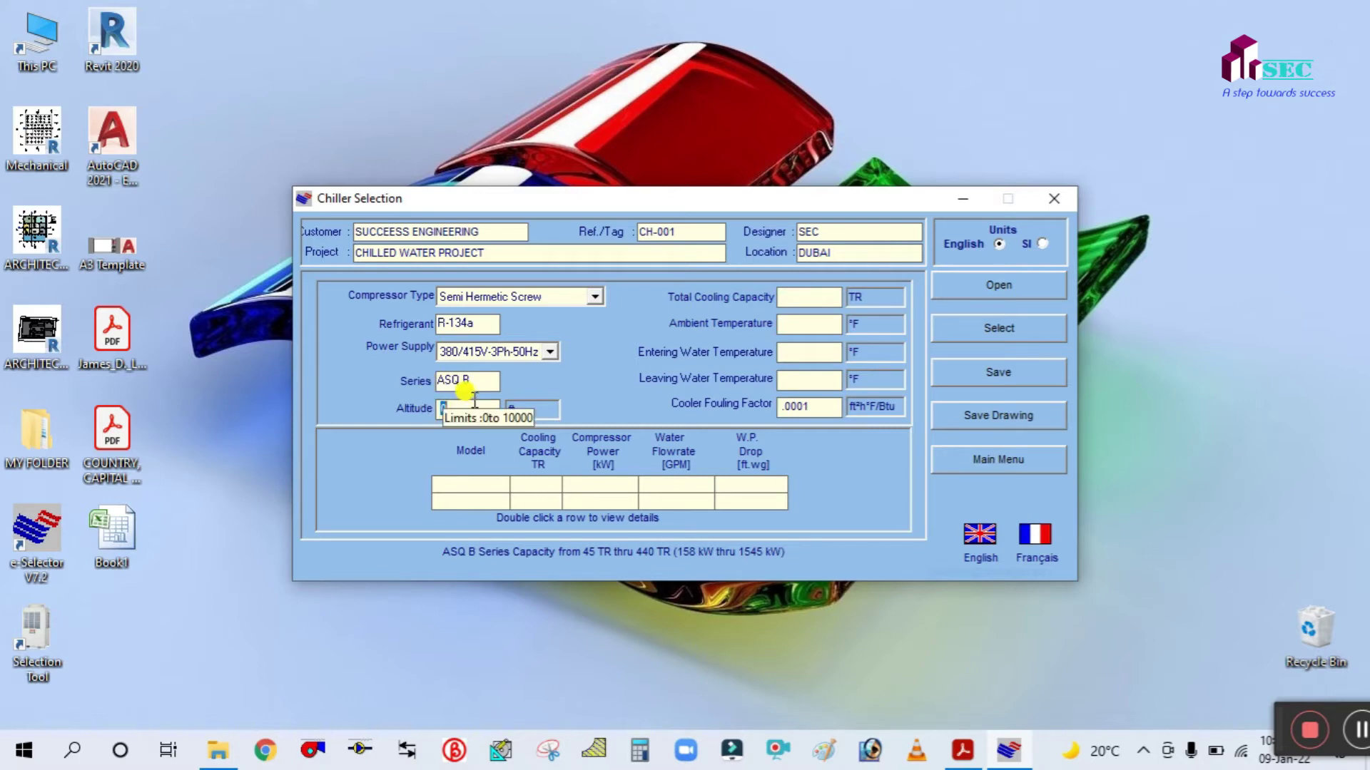
pyautogui.write('1000')
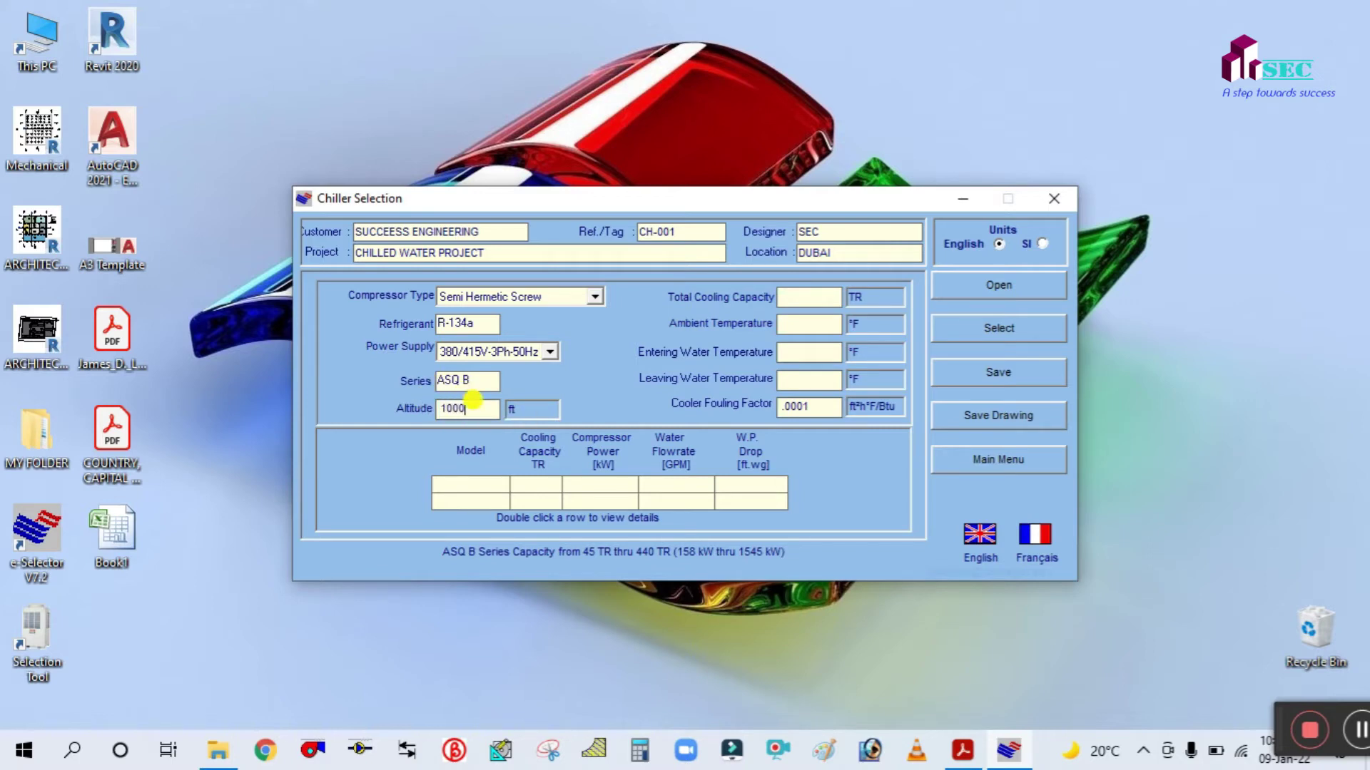
# Set the total cooling capacity to 96 TR and the ambient temperature to 120 °F, checking the tonnage in the MACHINE SELECTION document.
pyautogui.click(812, 286)
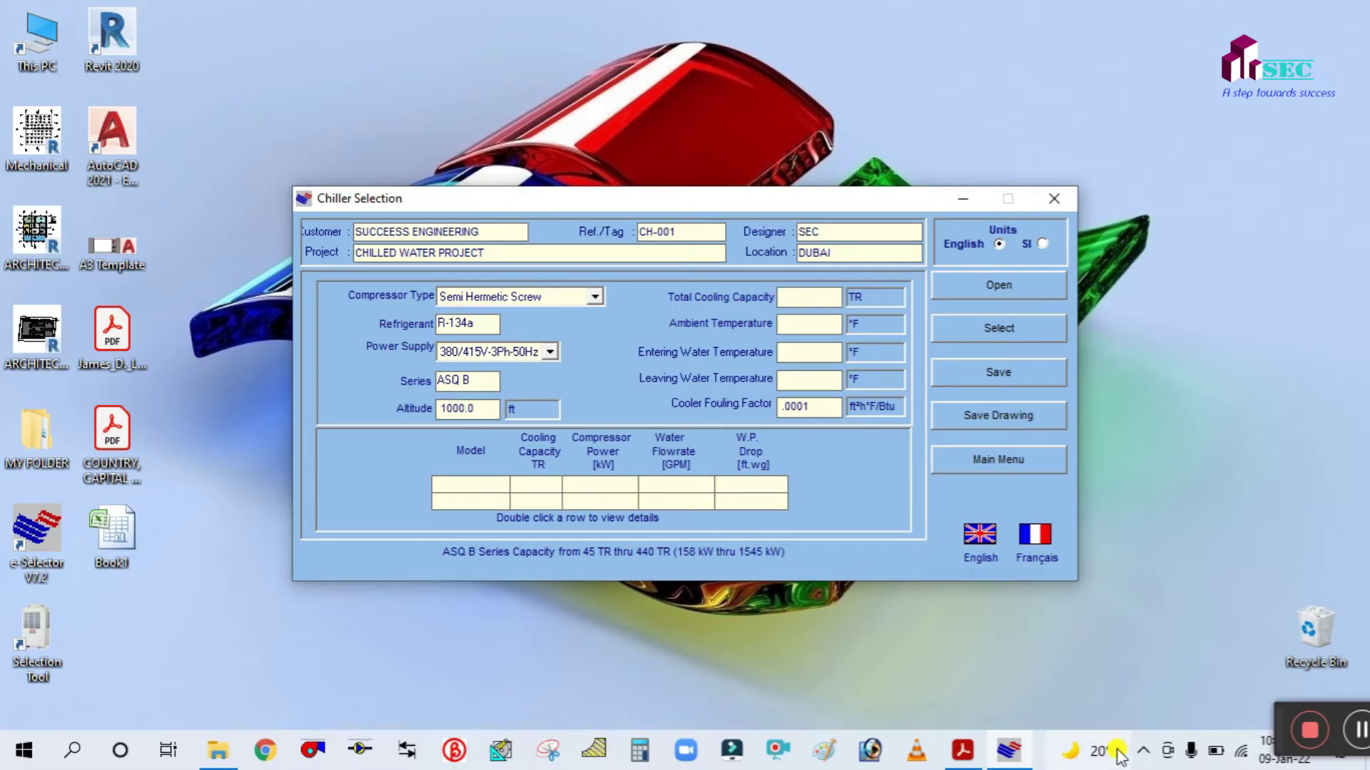
pyautogui.click(962, 750)
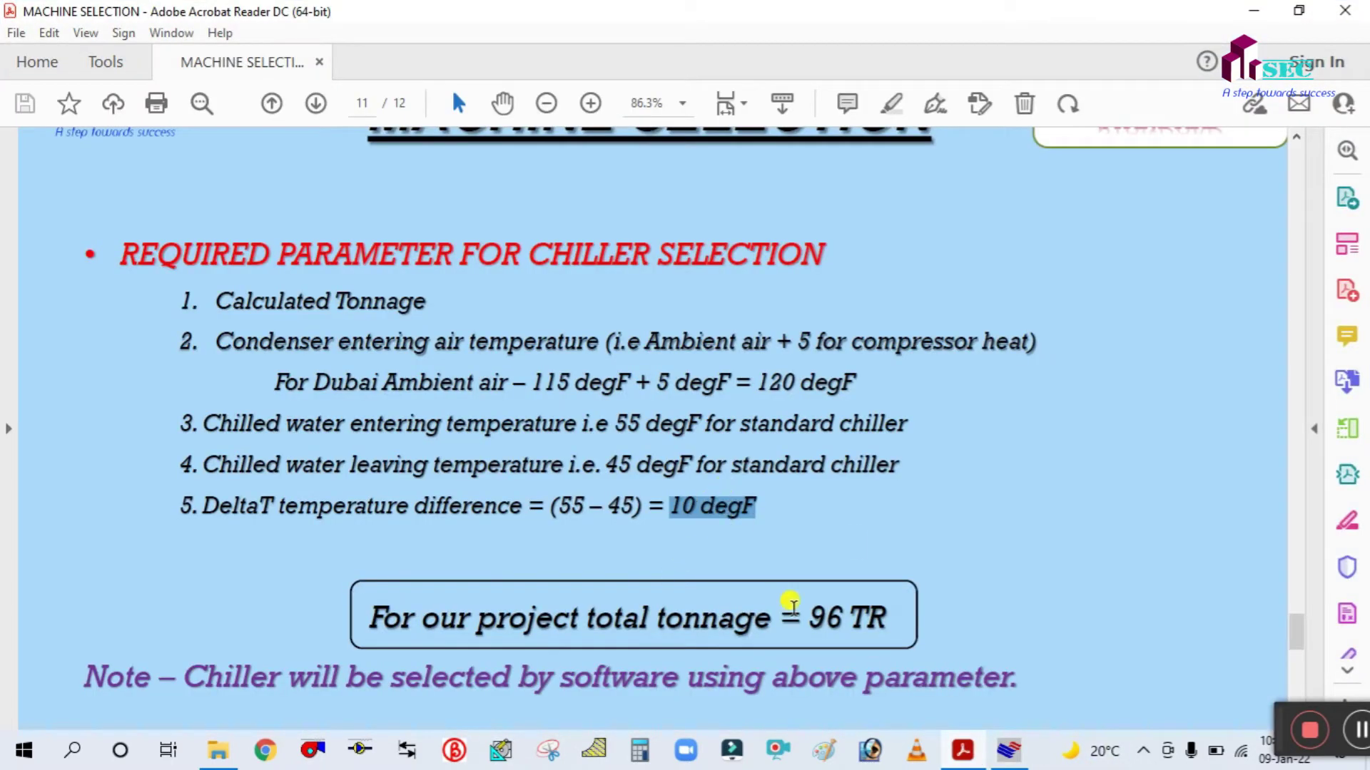
pyautogui.click(1006, 750)
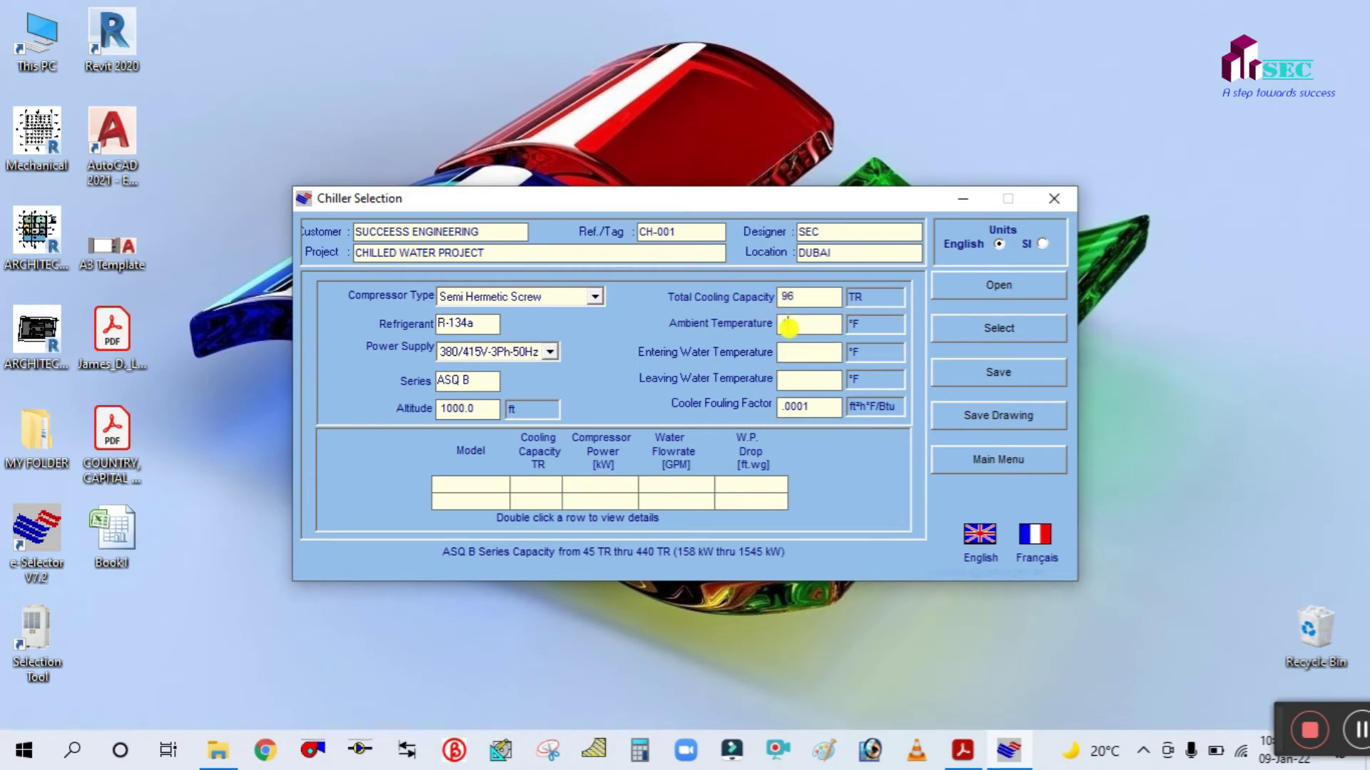
pyautogui.click(789, 327)
pyautogui.write('120')
# Set the entering water temperature to 55 °F, checking the standard value in the MACHINE SELECTION document.
pyautogui.click(786, 352)
pyautogui.click(962, 750)
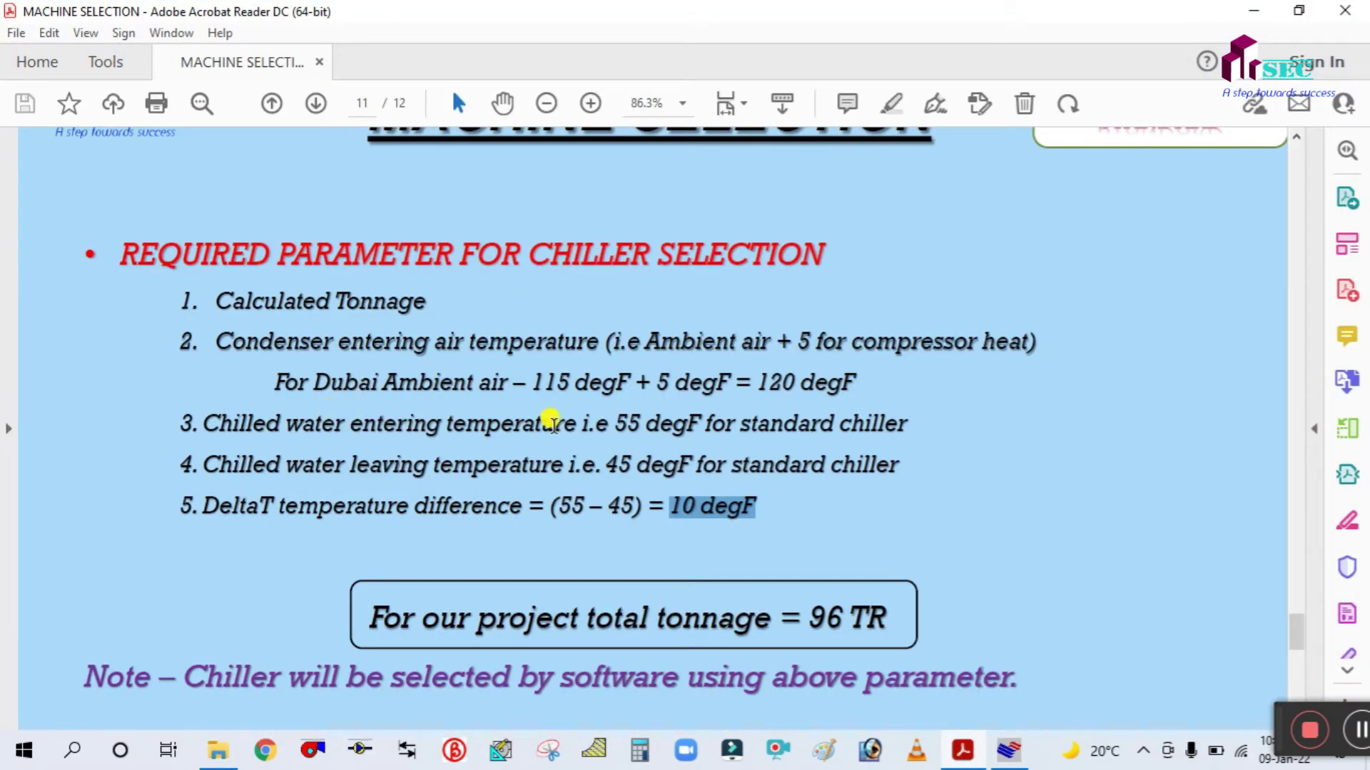
pyautogui.click(1009, 750)
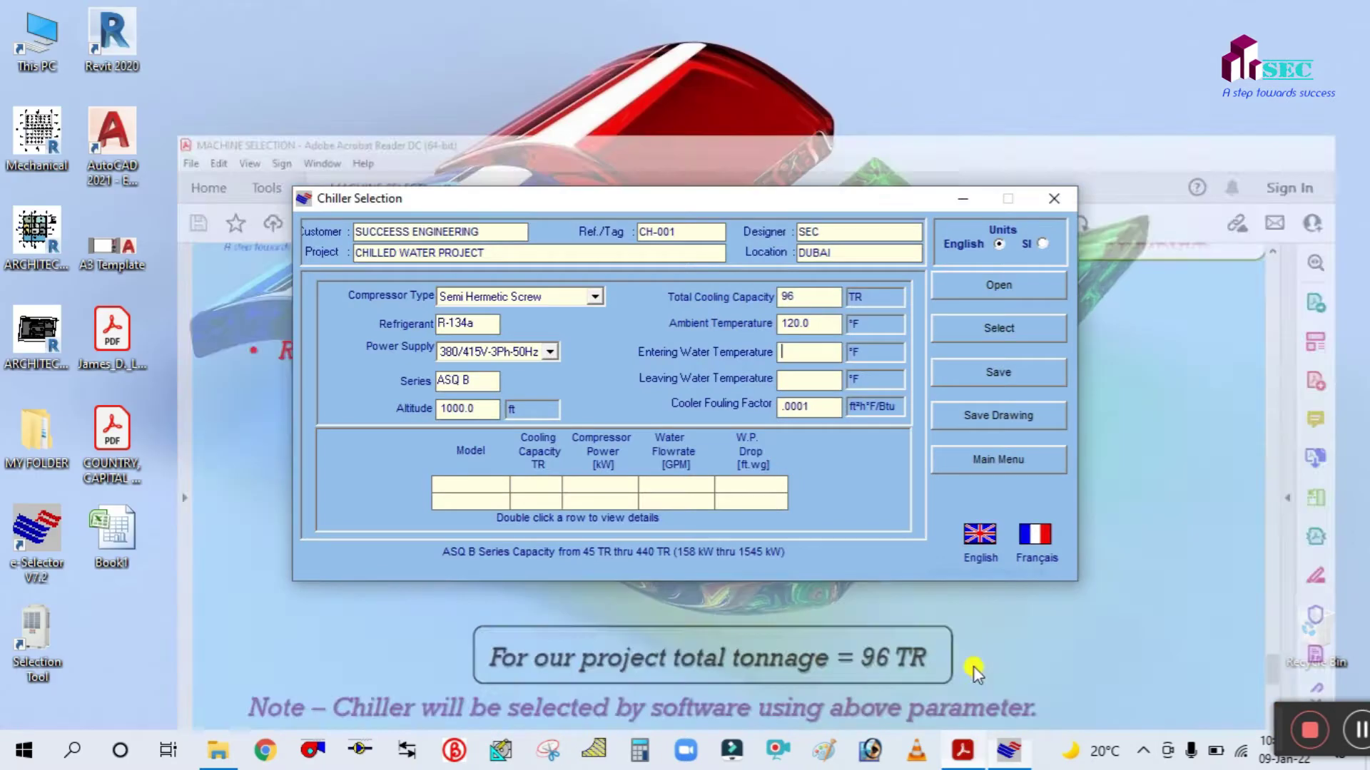
pyautogui.write('55')
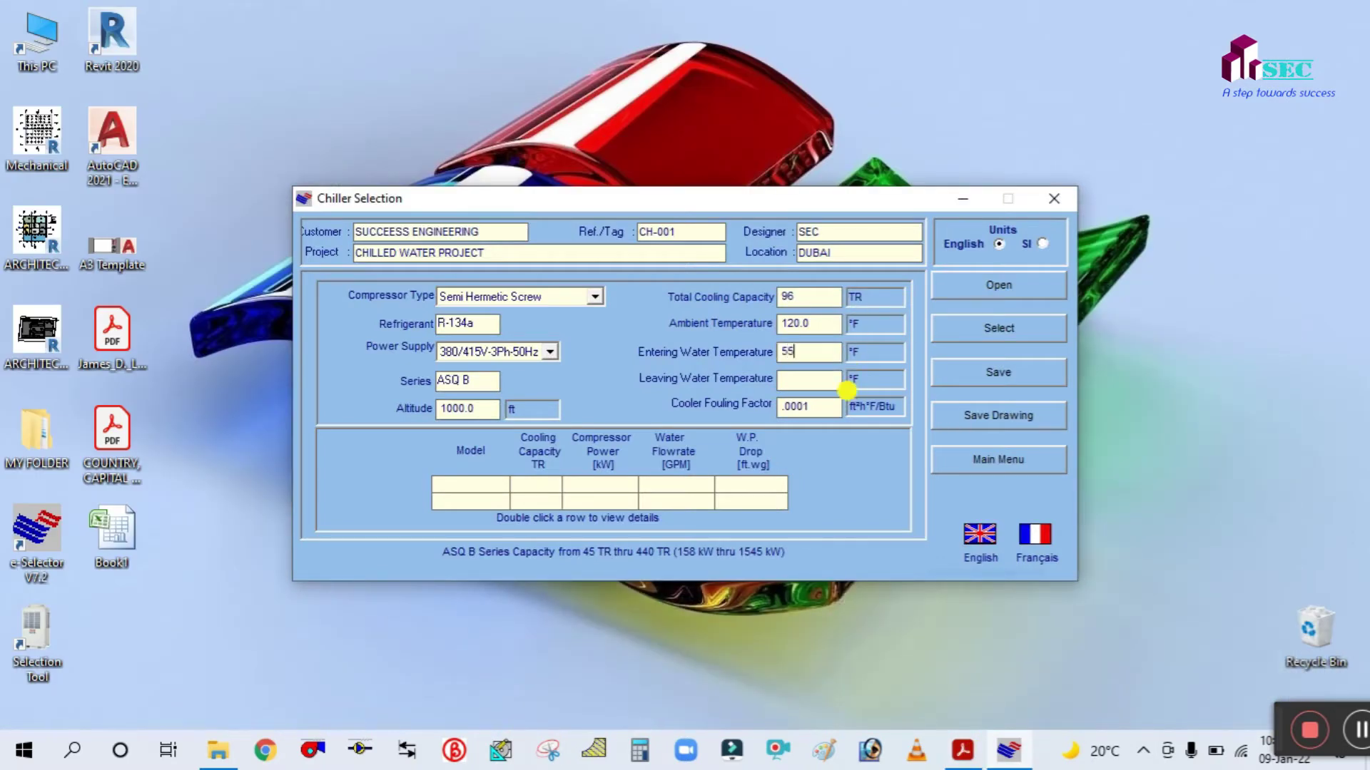
# Set the leaving water temperature to 45 °F, as given in the MACHINE SELECTION document, and run the chiller selection.
pyautogui.click(948, 757)
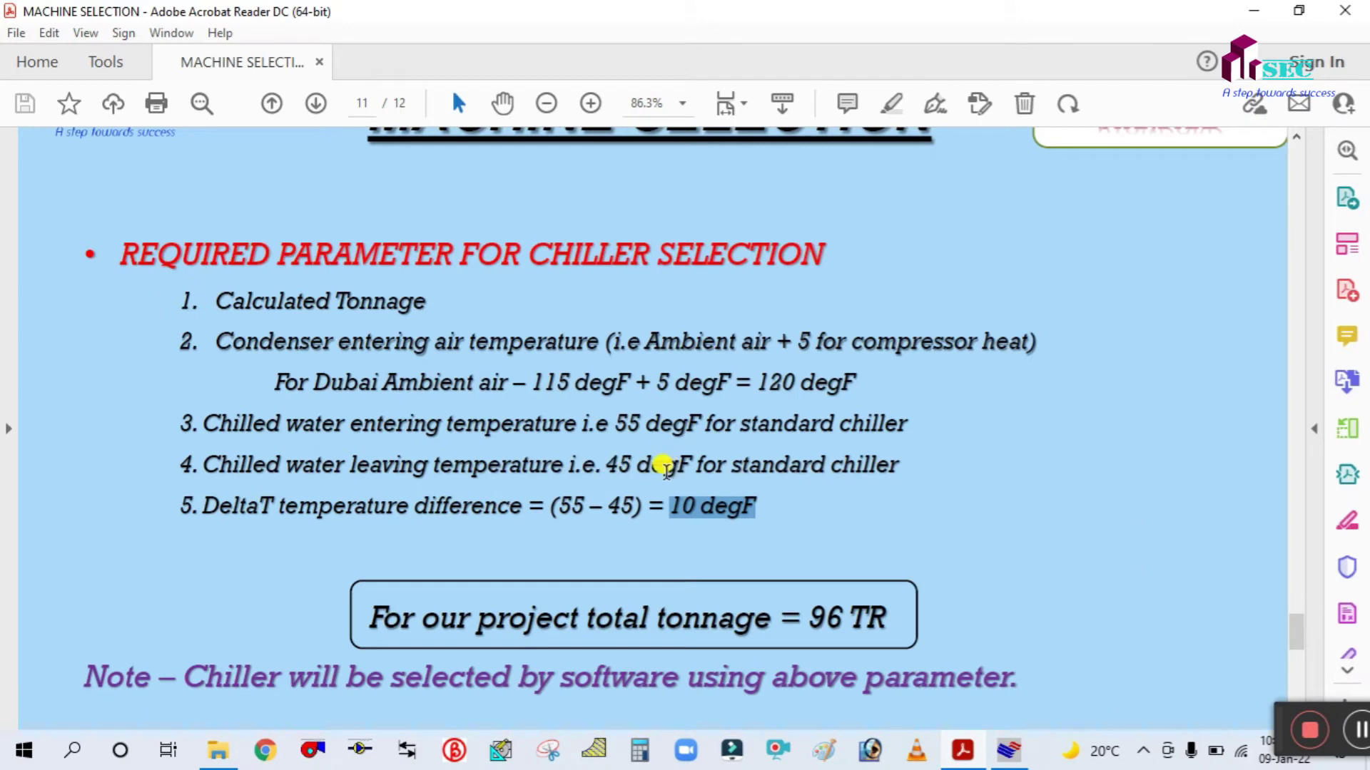
pyautogui.click(1009, 750)
pyautogui.write('45')
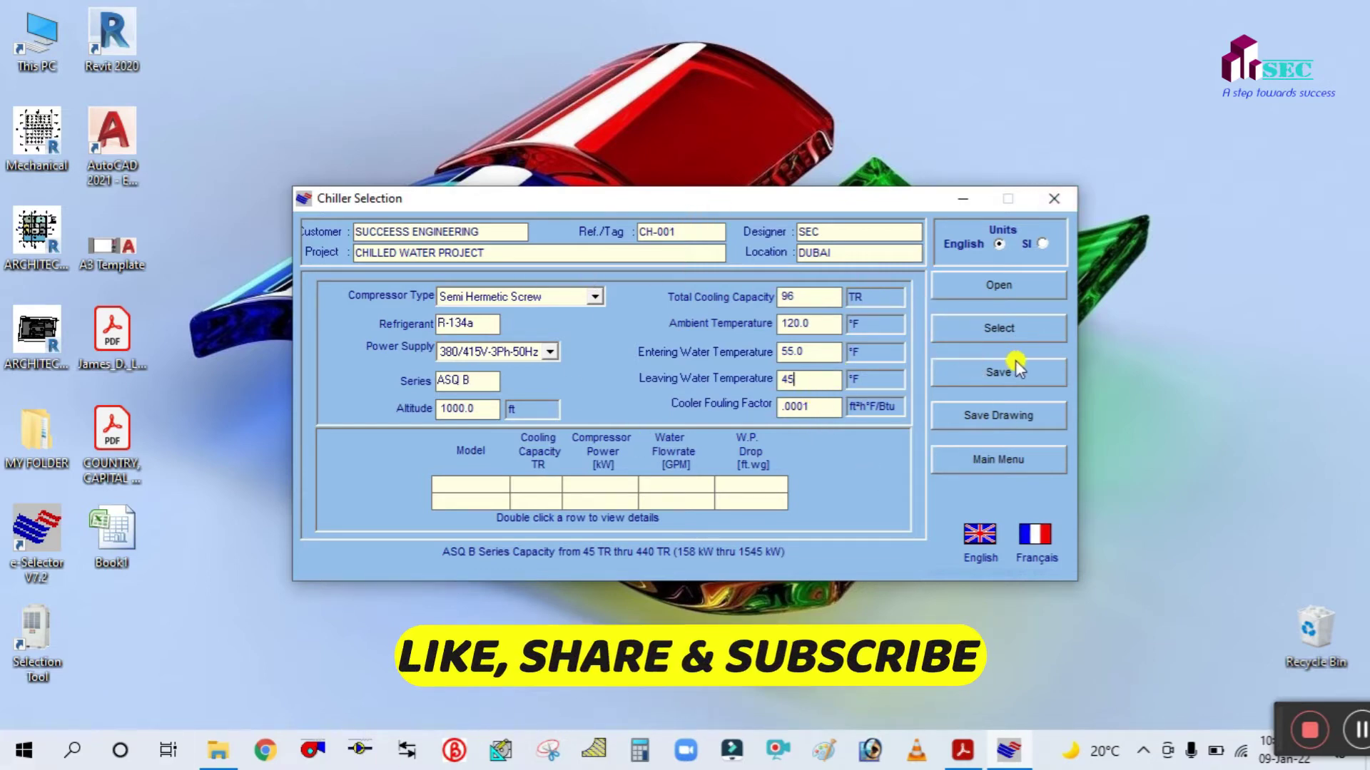
pyautogui.click(986, 373)
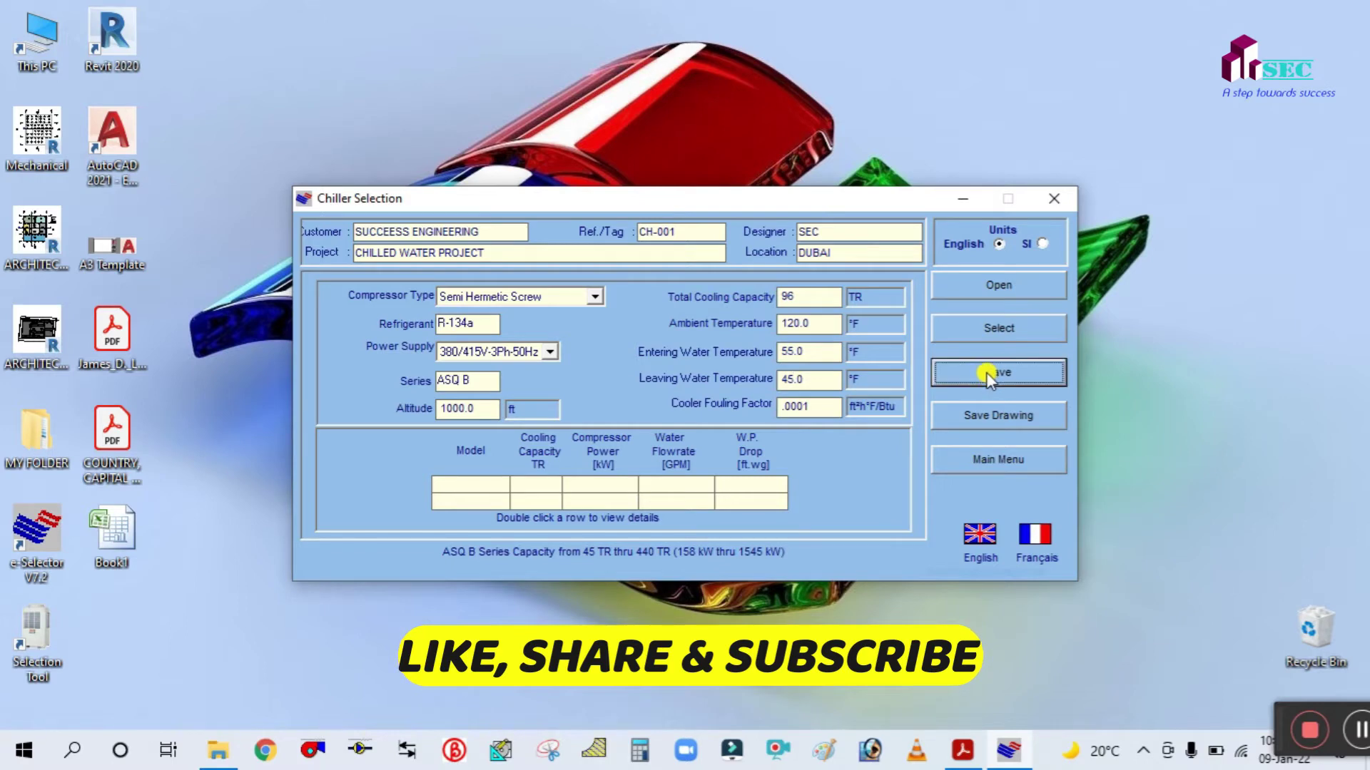
pyautogui.click(969, 326)
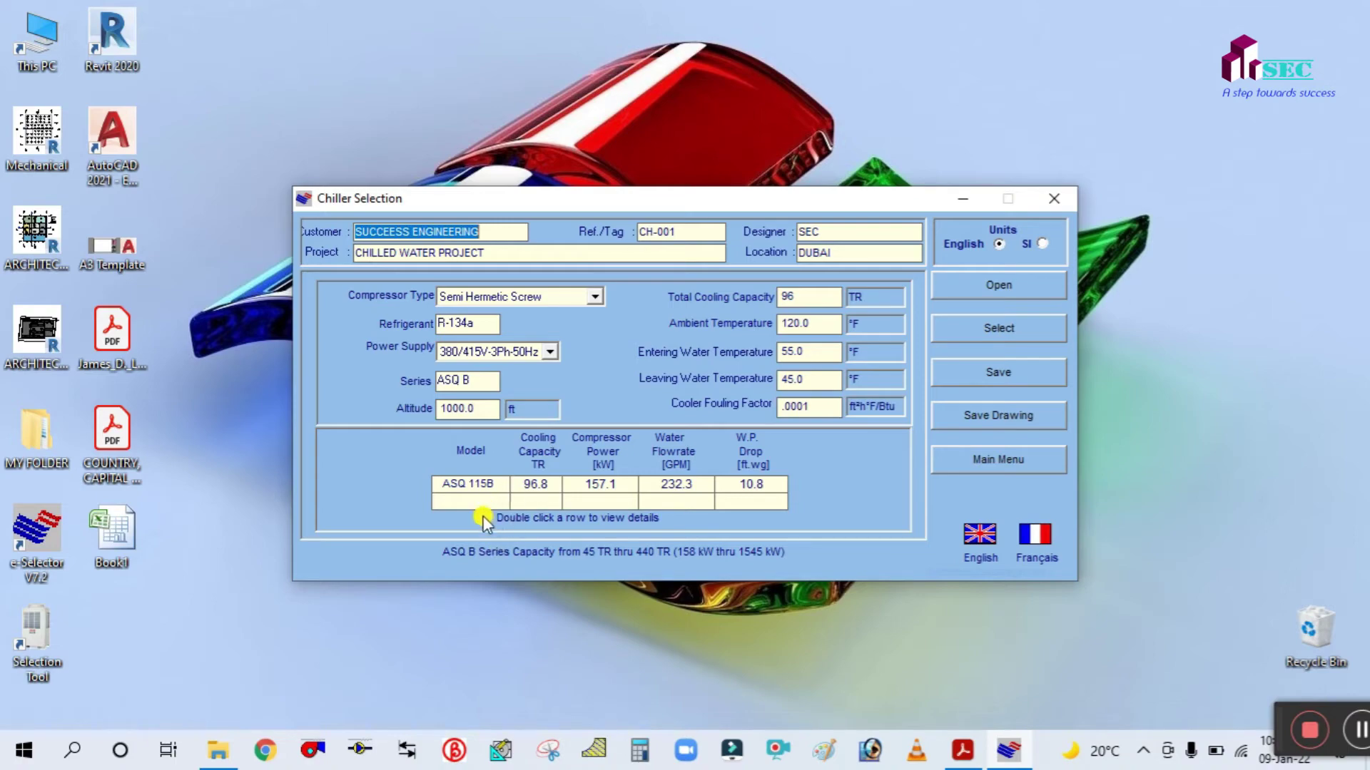
# View the matching chiller model's details and print them with Microsoft Print to PDF to the Desktop as CHILLER SELECTION.
pyautogui.doubleClick(495, 485)
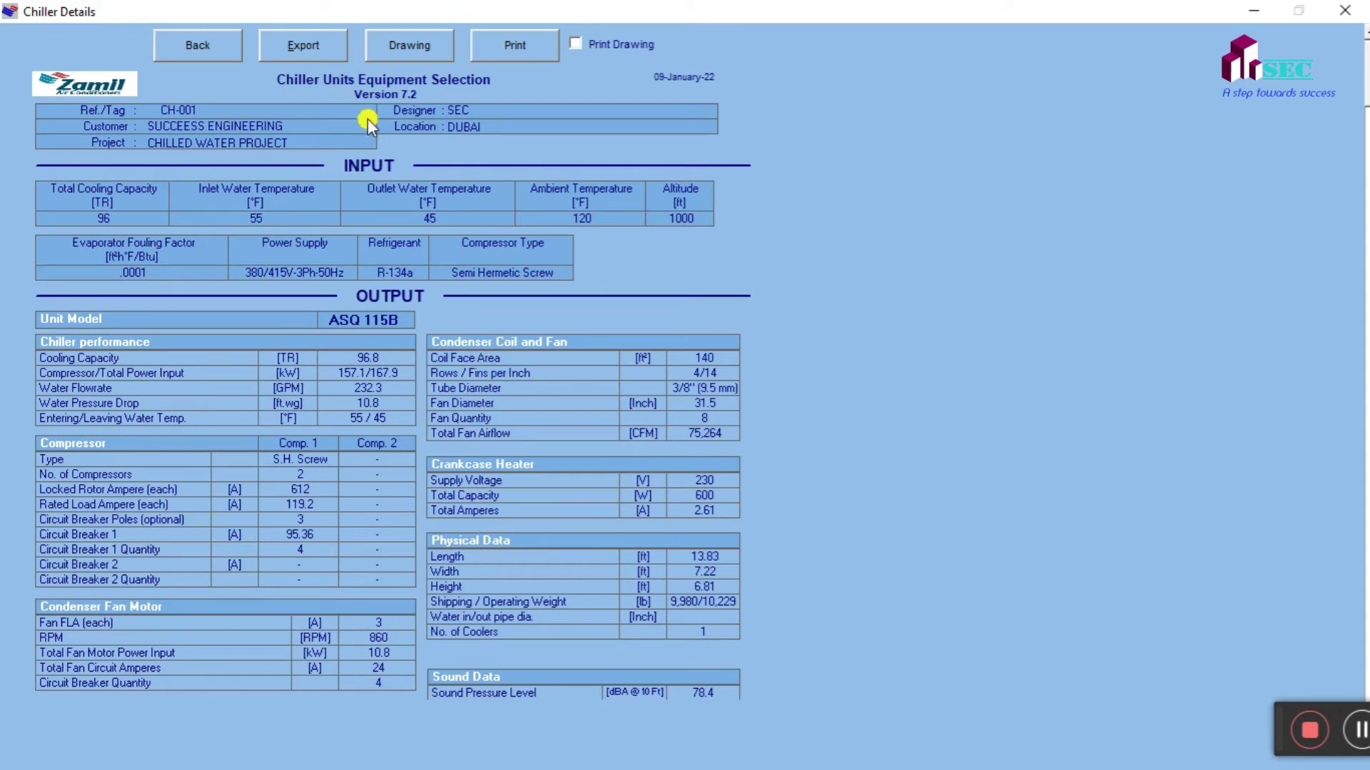
pyautogui.click(521, 49)
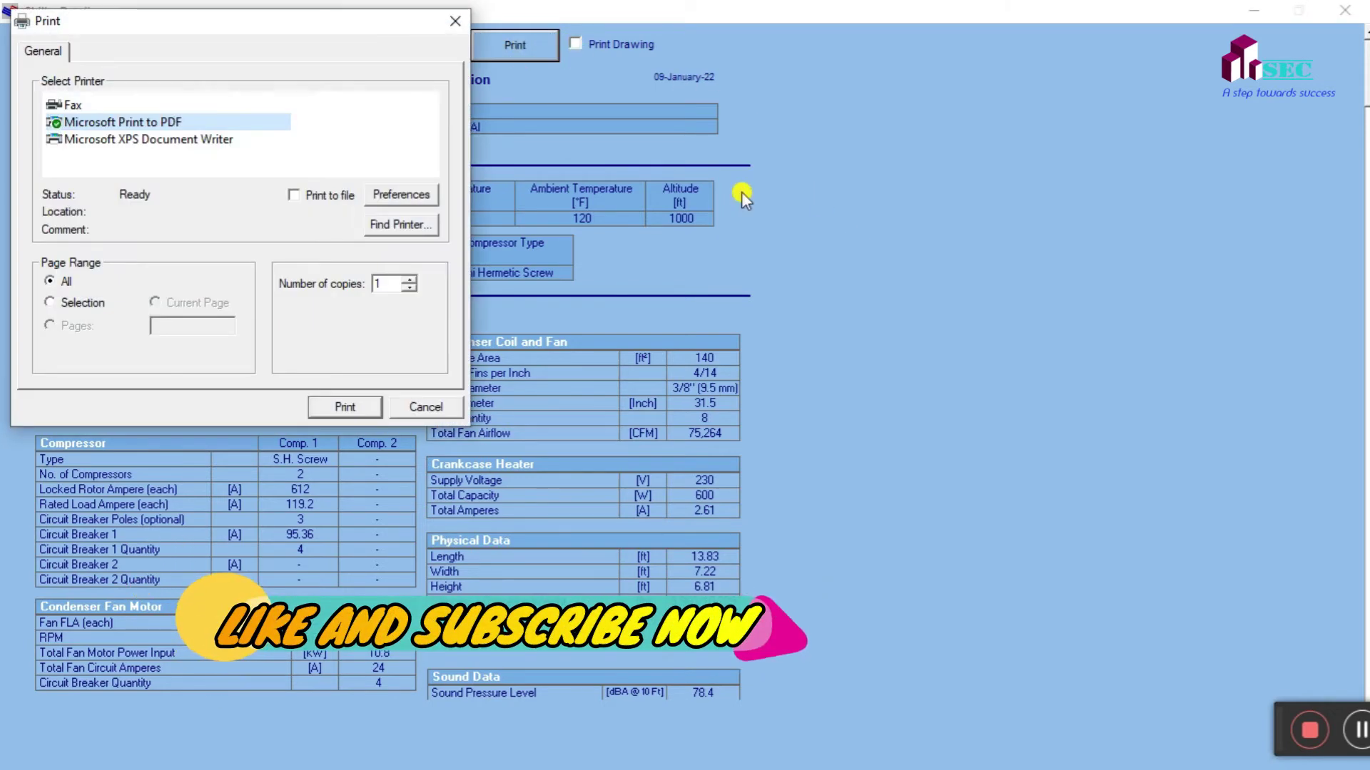
pyautogui.click(324, 403)
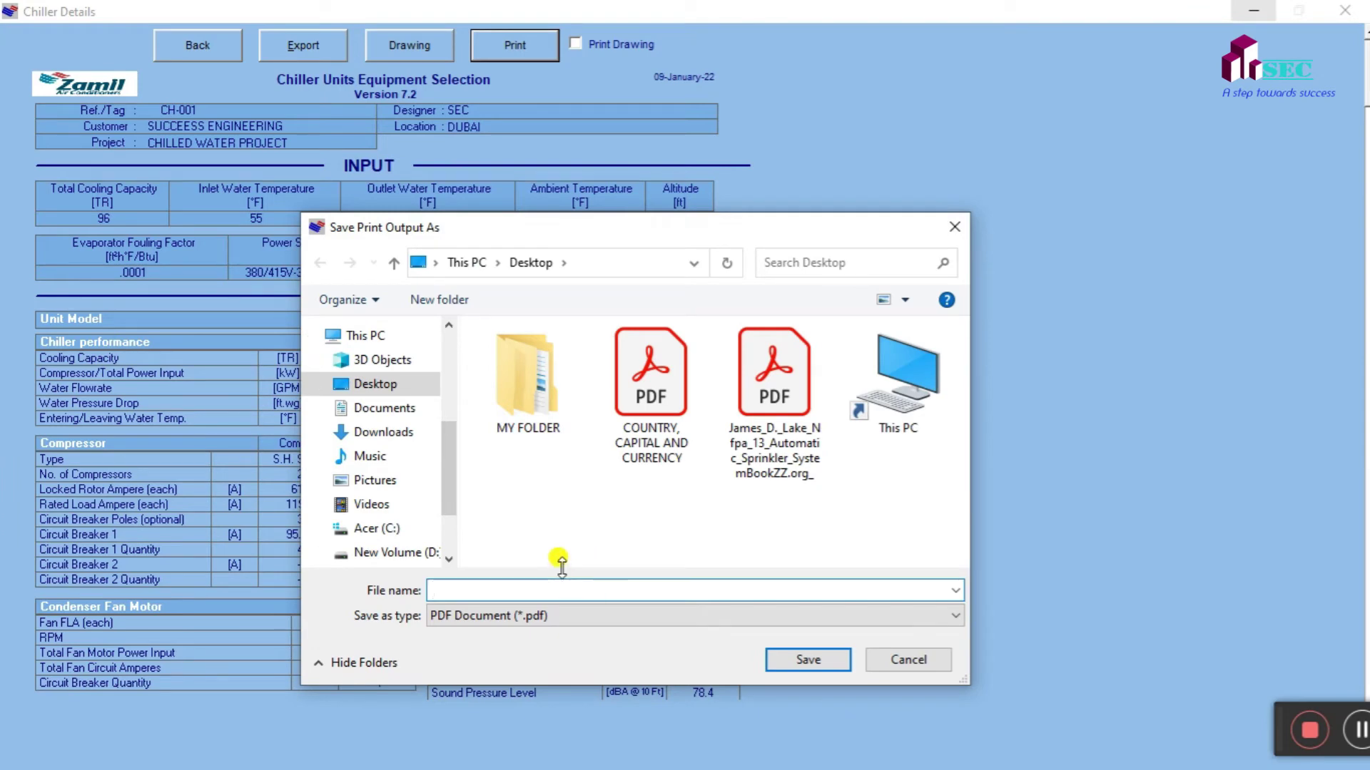
pyautogui.write('CHILLER SELECTION')
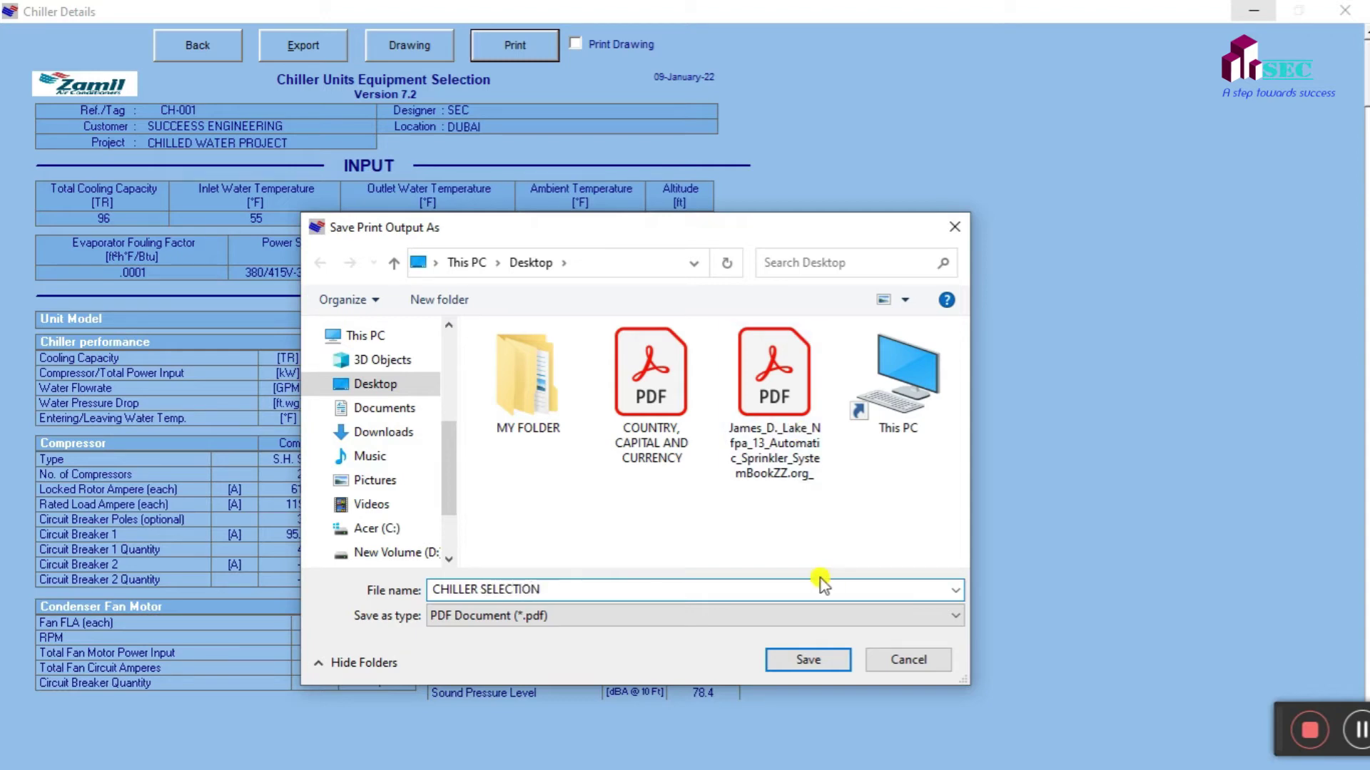
pyautogui.click(804, 660)
pyautogui.click(1254, 10)
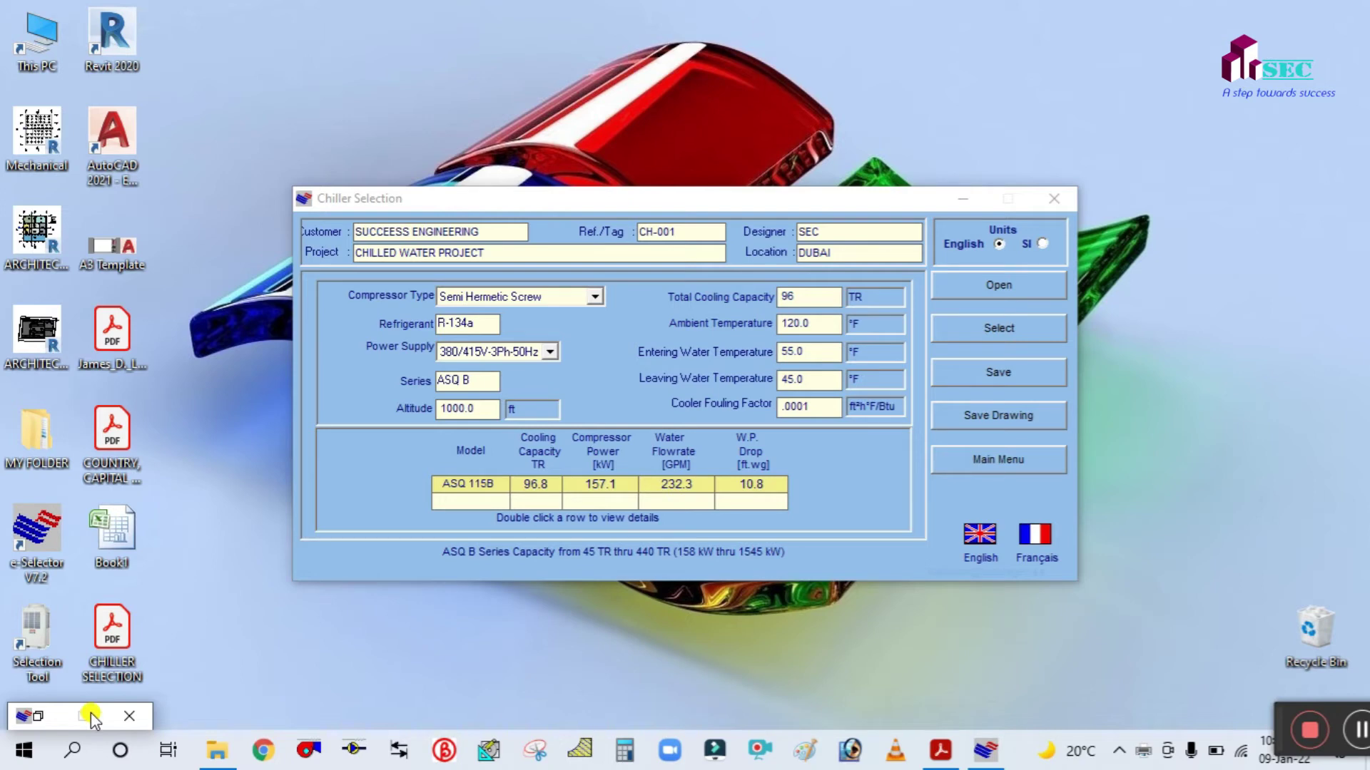
# Open the saved CHILLER SELECTION PDF and examine the customer, project, tag, designer and location details in its header.
pyautogui.doubleClick(114, 636)
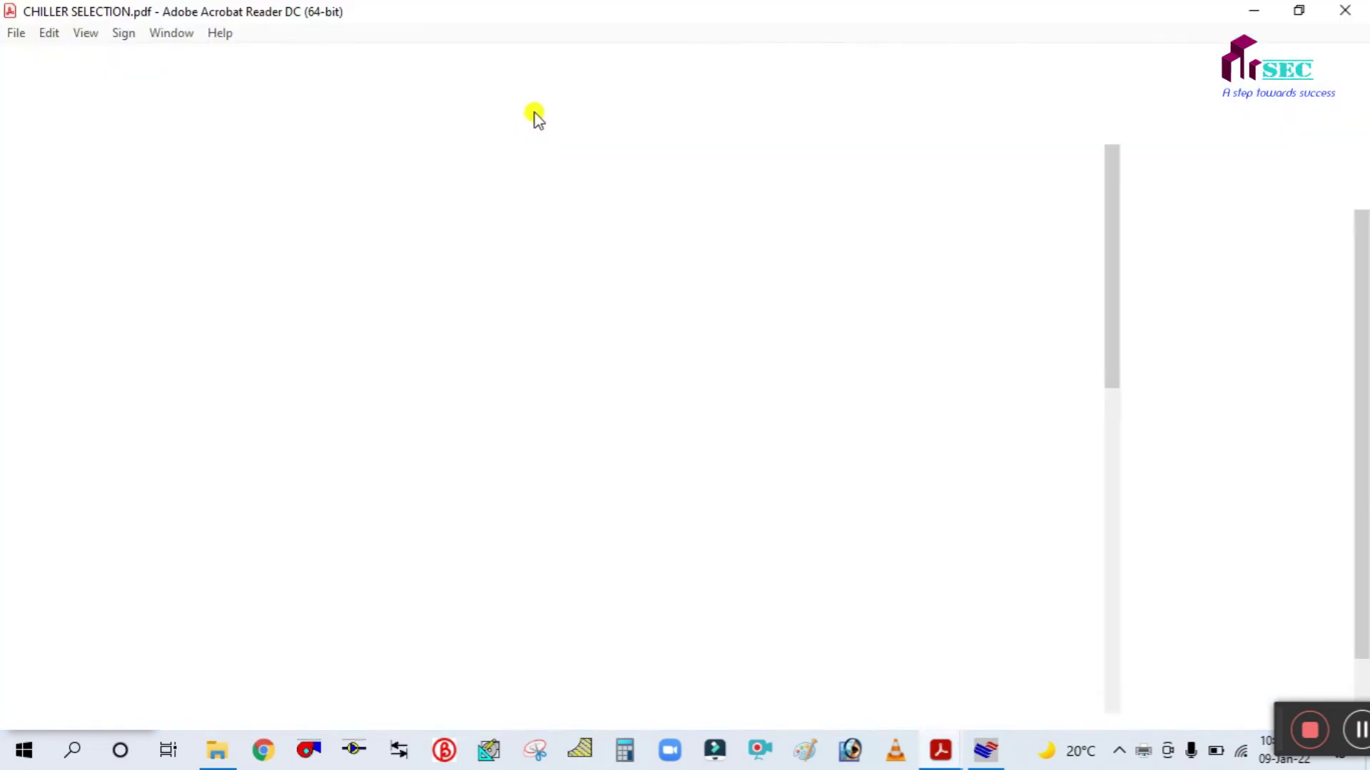
pyautogui.click(1128, 429)
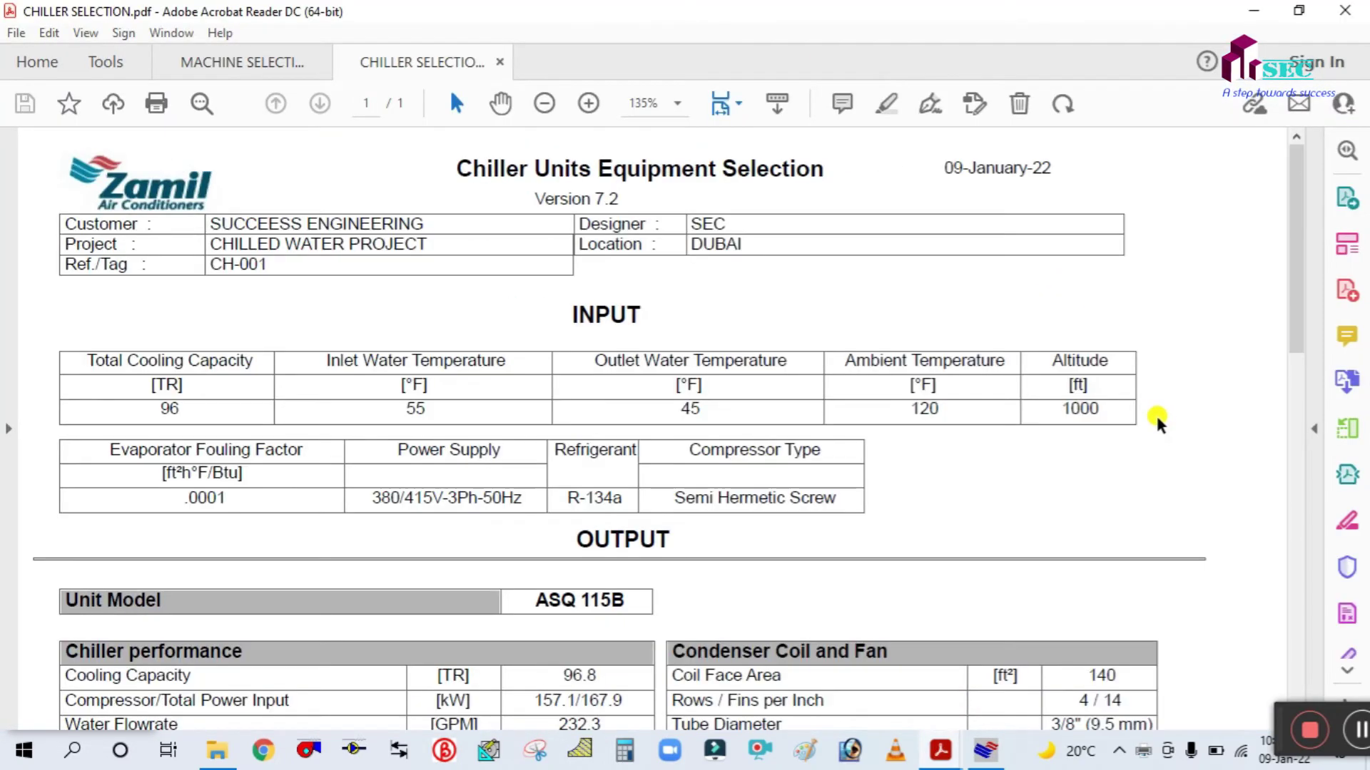
pyautogui.keyDown('ctrl'); pyautogui.scroll(-3, 464, 356); pyautogui.keyUp('ctrl')
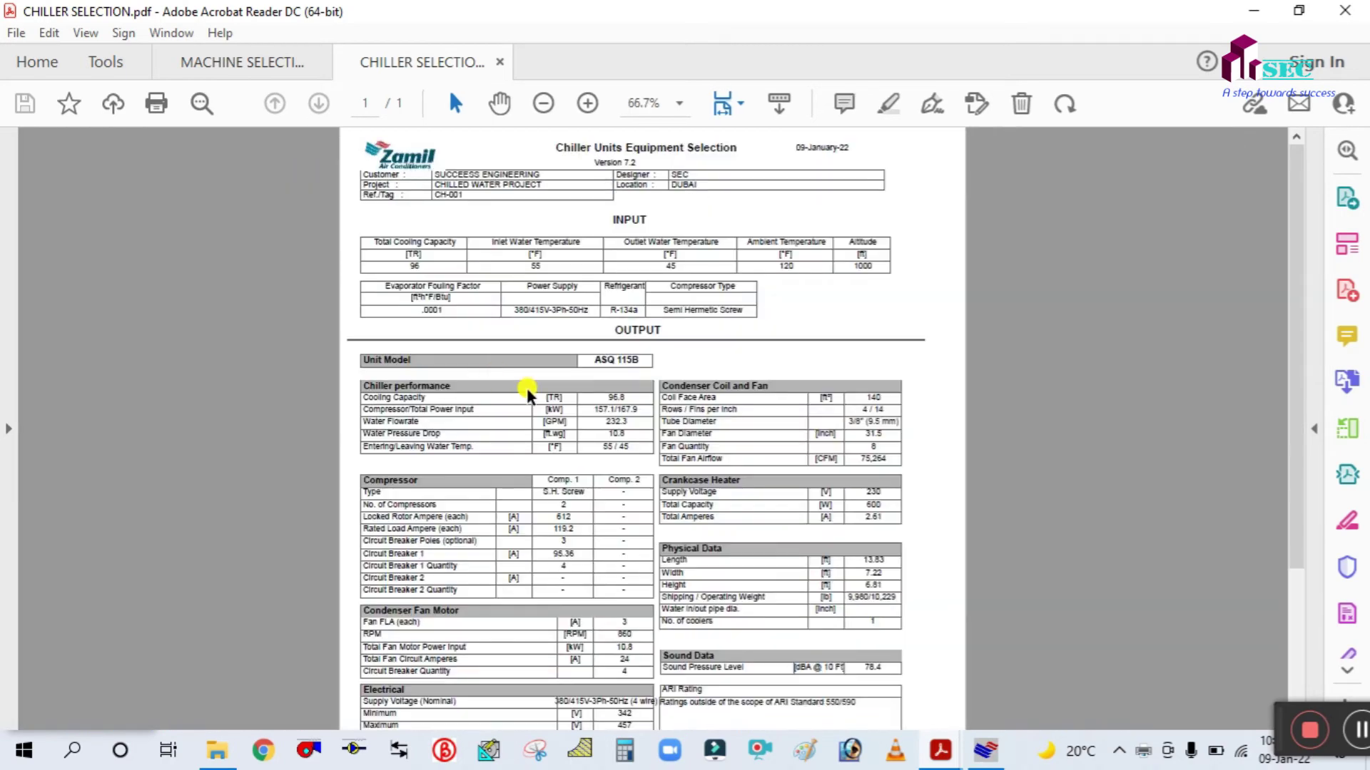
pyautogui.keyDown('ctrl'); pyautogui.scroll(2, 550, 414); pyautogui.keyUp('ctrl')
pyautogui.scroll(-5, 571, 431)
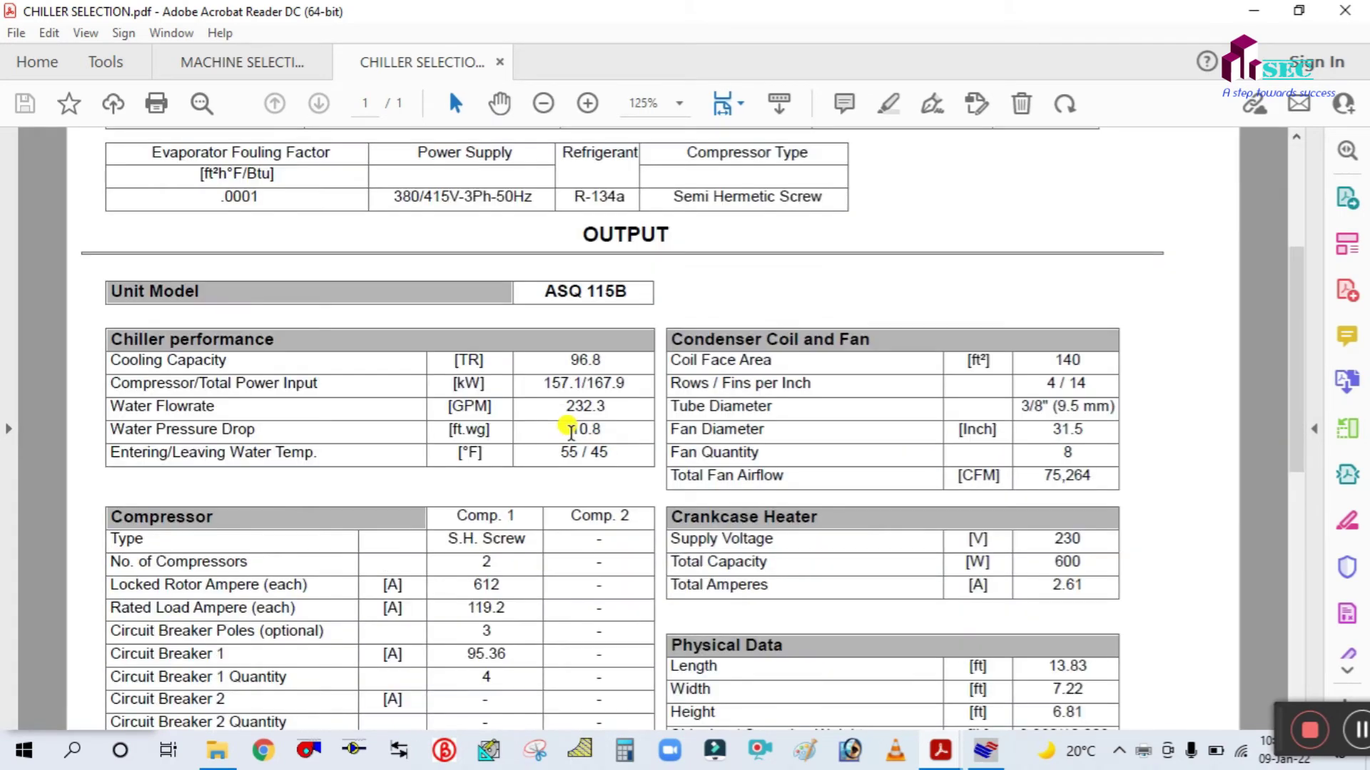
pyautogui.keyDown('ctrl'); pyautogui.scroll(1, 569, 439); pyautogui.keyUp('ctrl')
pyautogui.scroll(10, 567, 441)
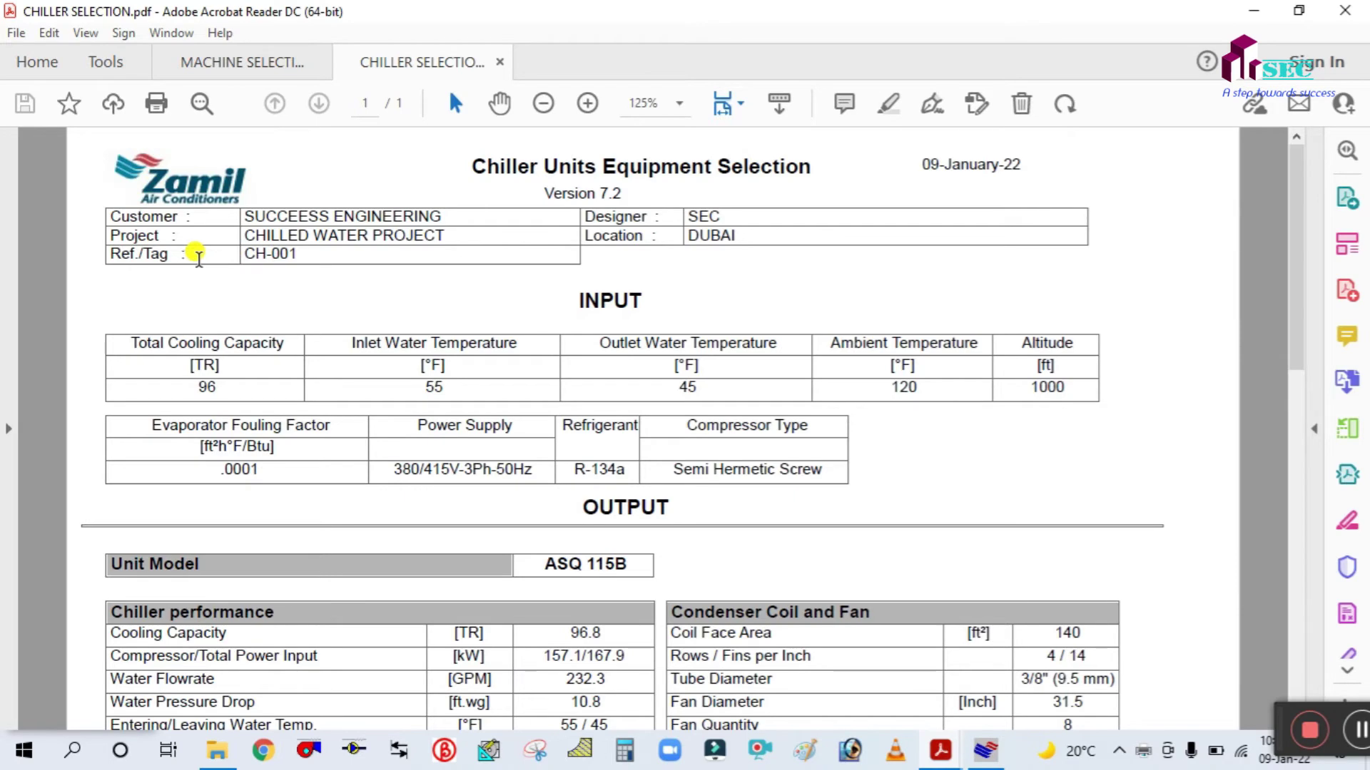
pyautogui.scroll(1, 197, 251)
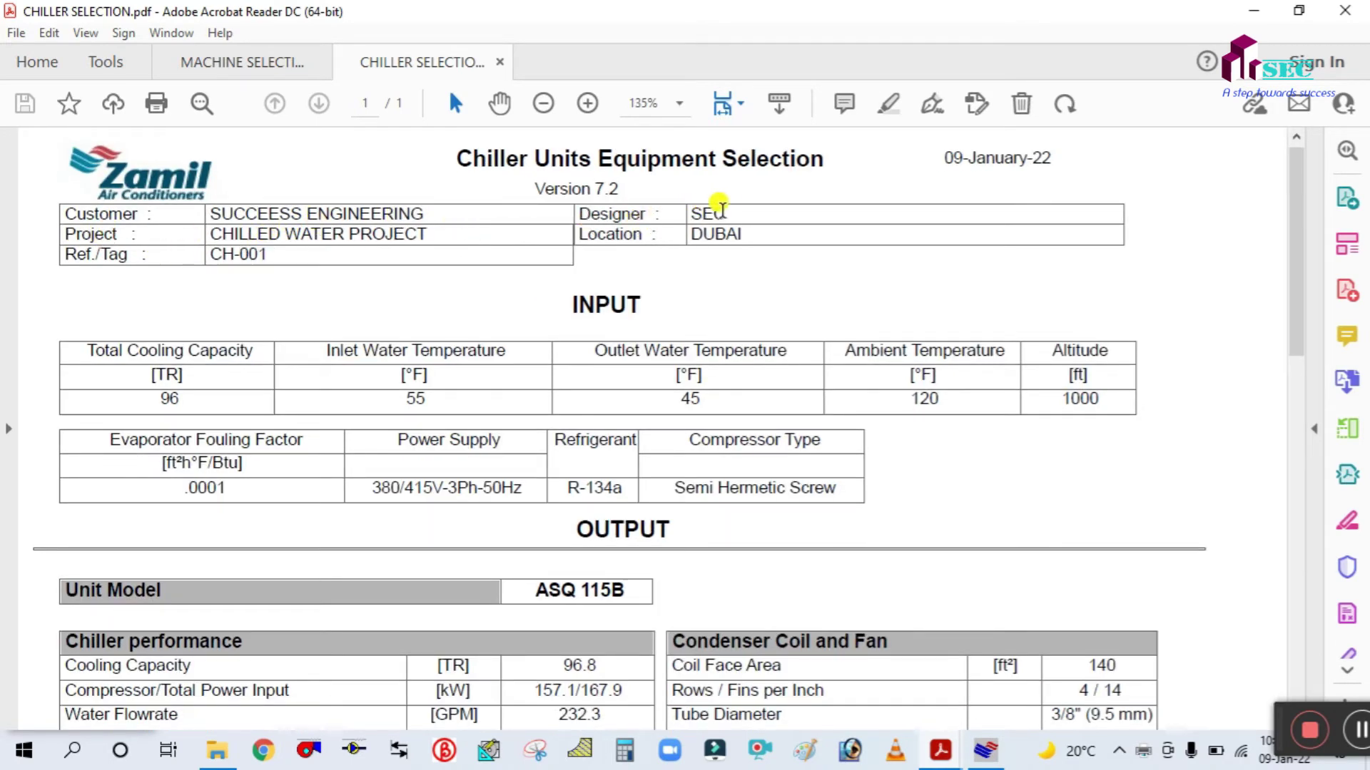
pyautogui.hotkey('ctrl', 'a')
pyautogui.click(664, 207)
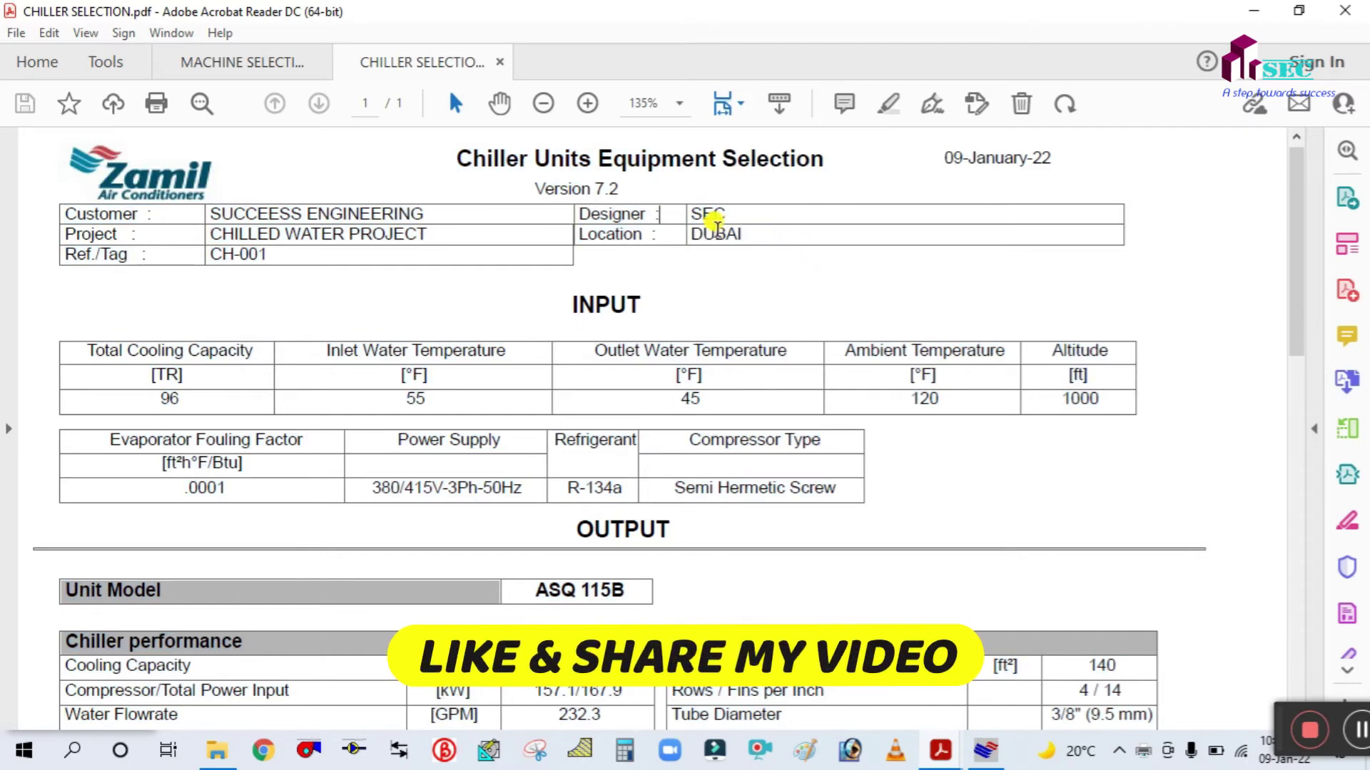
pyautogui.scroll(1, 585, 154)
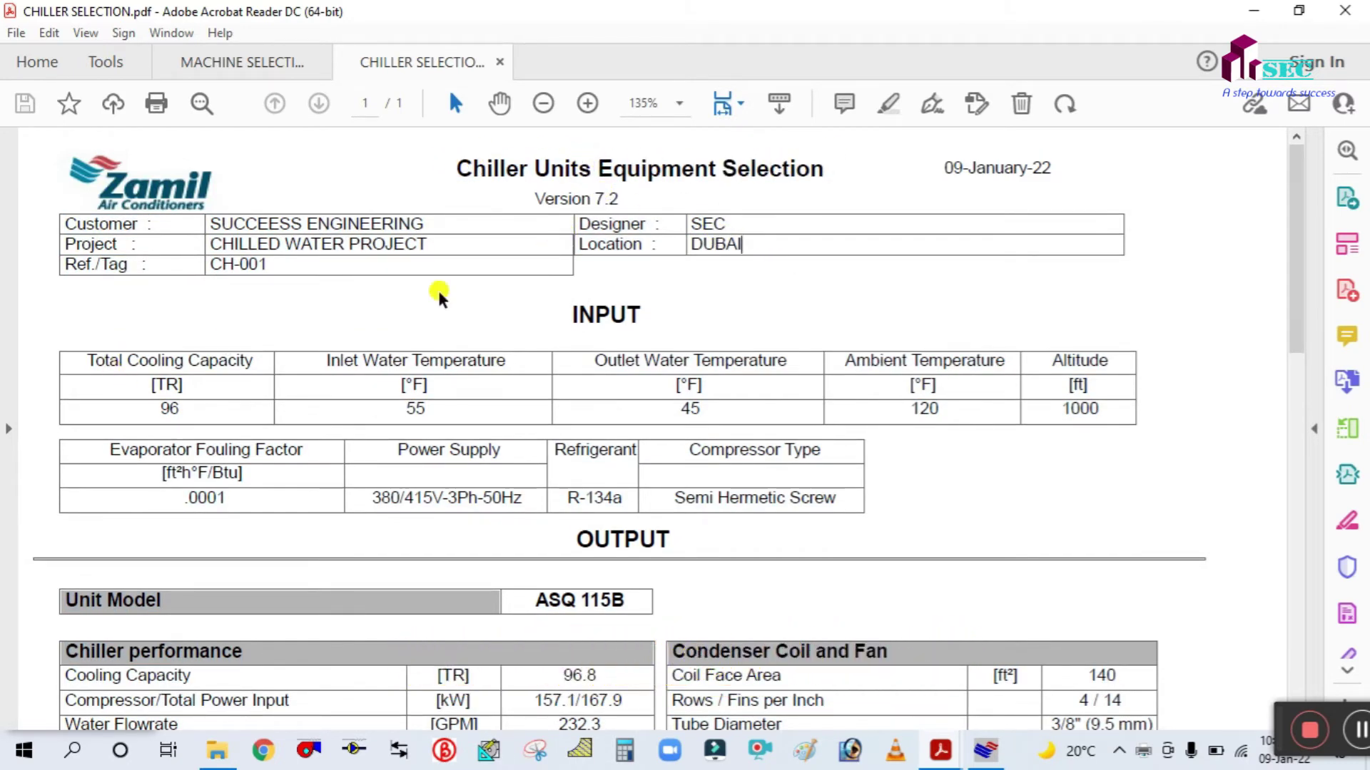
pyautogui.hotkey('ctrl', 'a')
pyautogui.click(1138, 164)
# Check the report's input section: total cooling capacity, inlet and outlet water temperatures, refrigerant and compressor type.
pyautogui.moveTo(86, 360); pyautogui.dragTo(253, 360)
pyautogui.click(212, 314)
pyautogui.moveTo(159, 408); pyautogui.dragTo(303, 406)
pyautogui.click(476, 310)
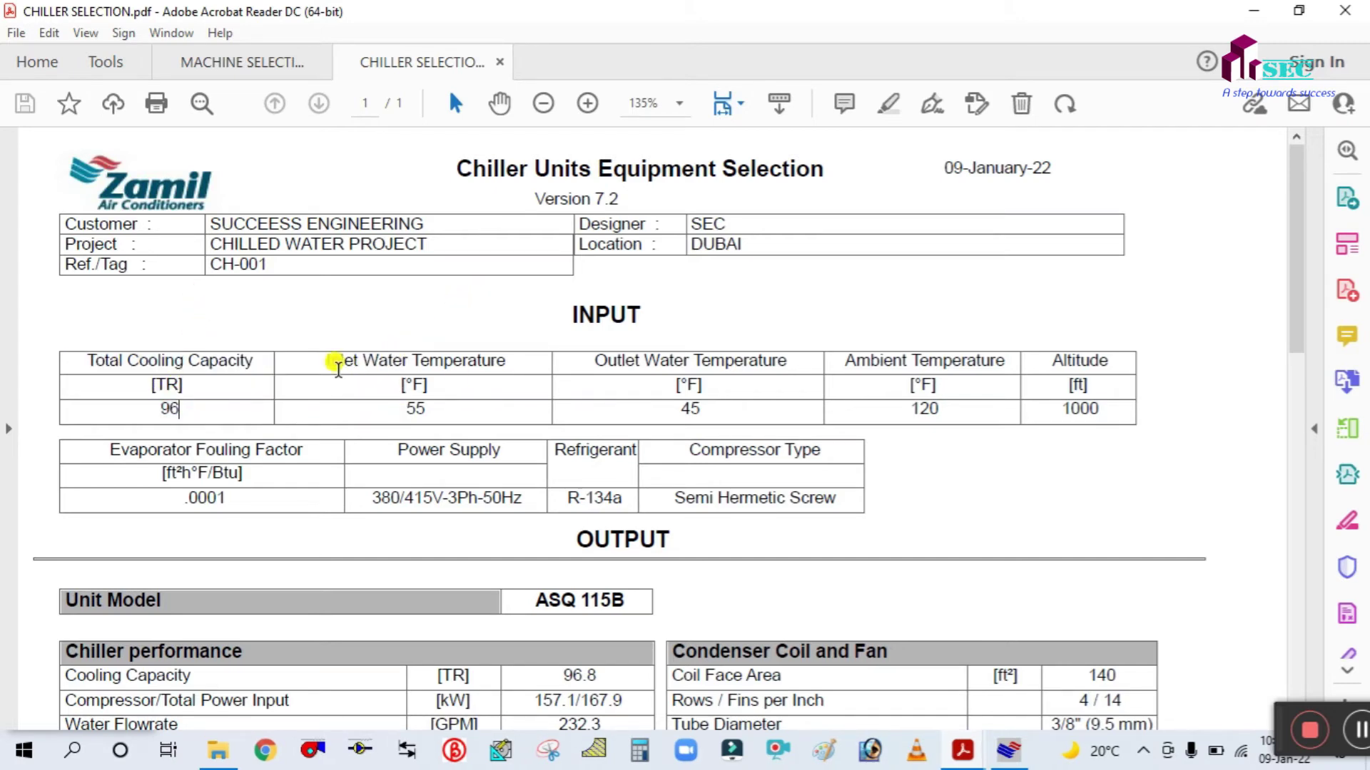
pyautogui.moveTo(474, 378); pyautogui.dragTo(756, 414)
pyautogui.moveTo(571, 497); pyautogui.dragTo(622, 497)
pyautogui.click(903, 499)
# Examine the report's output section for the unit model and the chiller performance, including the cooling capacity.
pyautogui.scroll(-1, 858, 501)
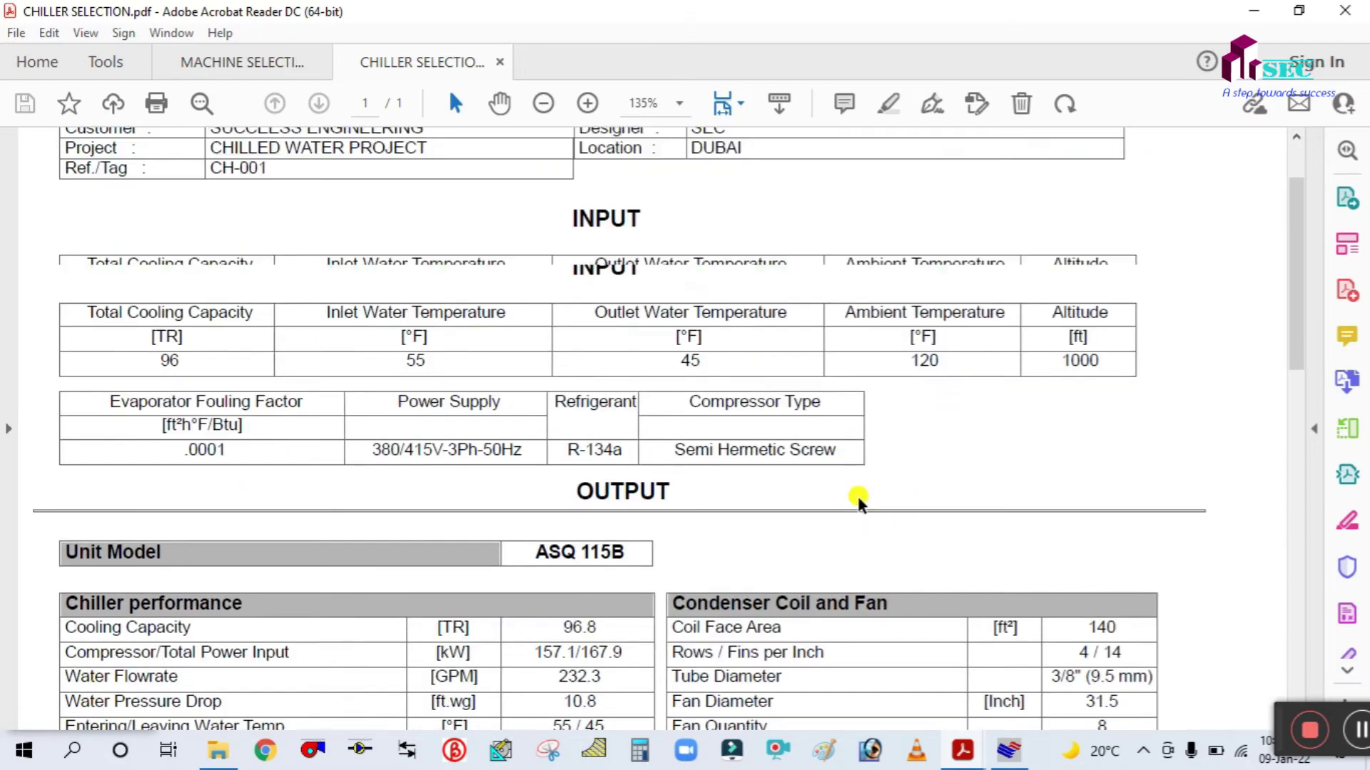
pyautogui.scroll(-6, 859, 503)
pyautogui.scroll(4, 676, 280)
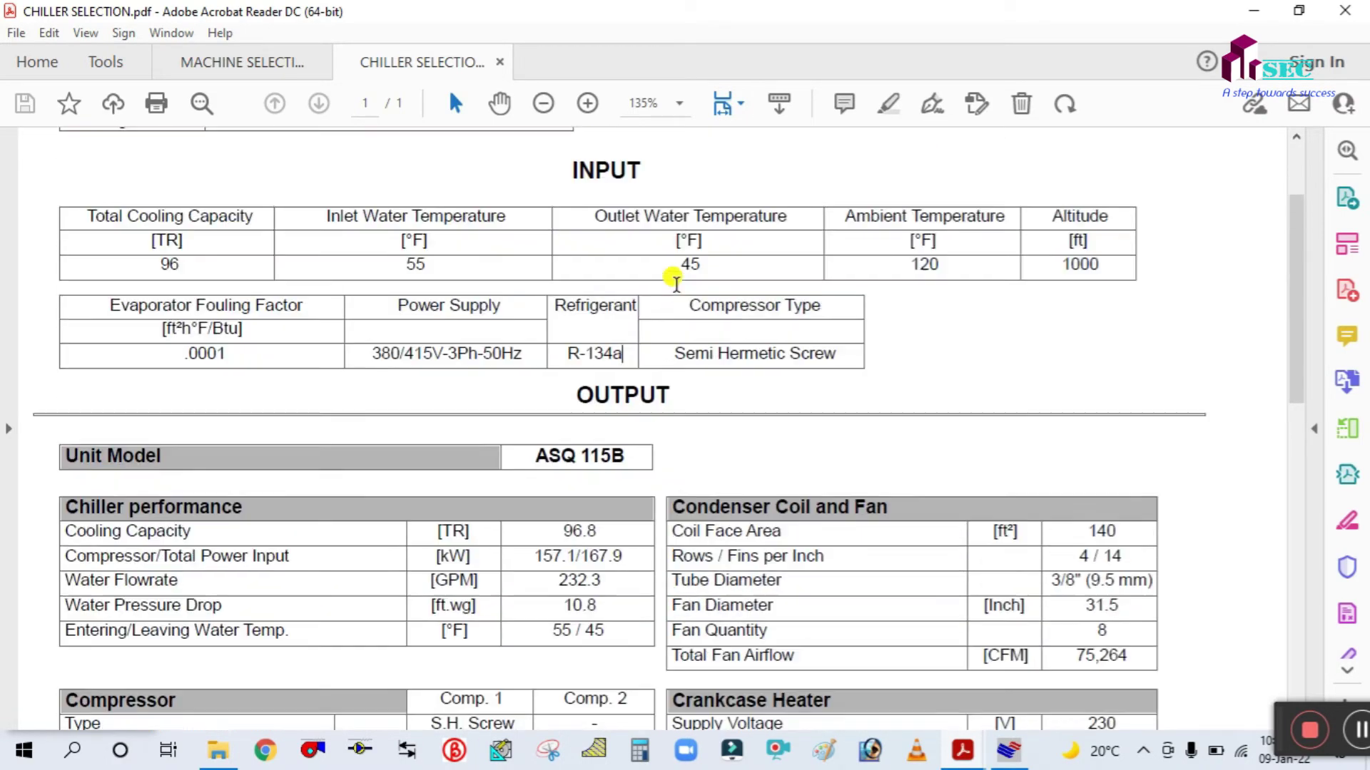
pyautogui.scroll(1, 676, 281)
pyautogui.scroll(-4, 627, 302)
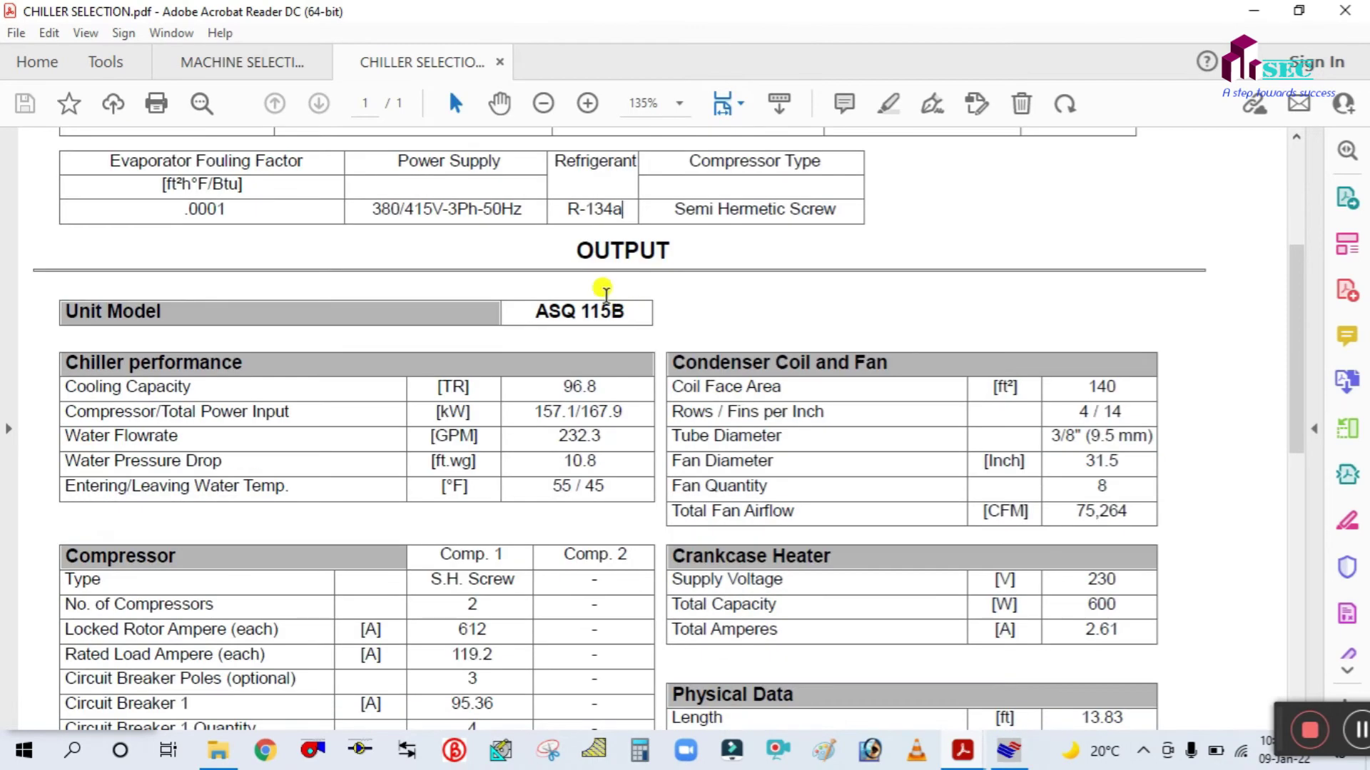
pyautogui.doubleClick(582, 248)
pyautogui.click(346, 248)
pyautogui.moveTo(553, 384); pyautogui.dragTo(599, 385)
pyautogui.click(465, 326)
pyautogui.scroll(-3, 504, 514)
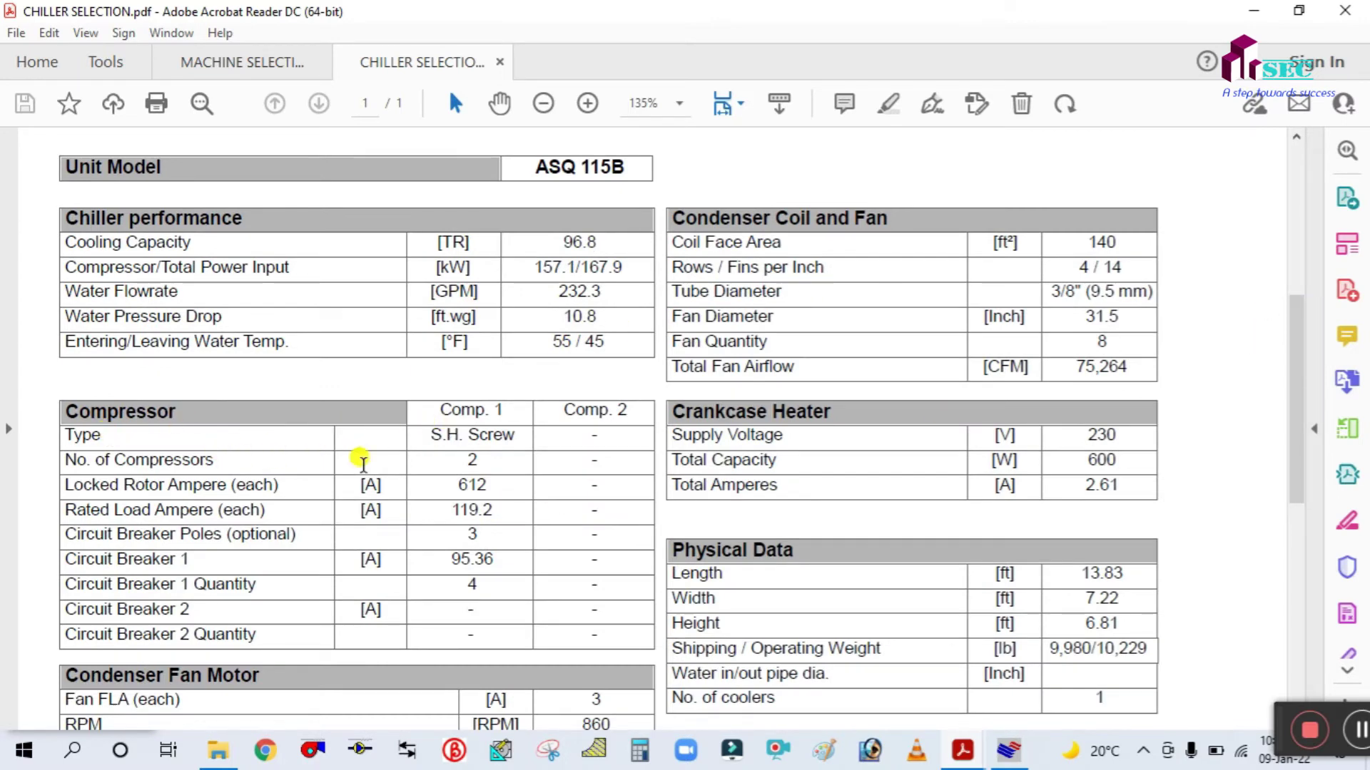
# Review the compressor, condenser fan motor and electrical data in the chiller report.
pyautogui.moveTo(460, 457); pyautogui.dragTo(413, 495)
pyautogui.click(412, 497)
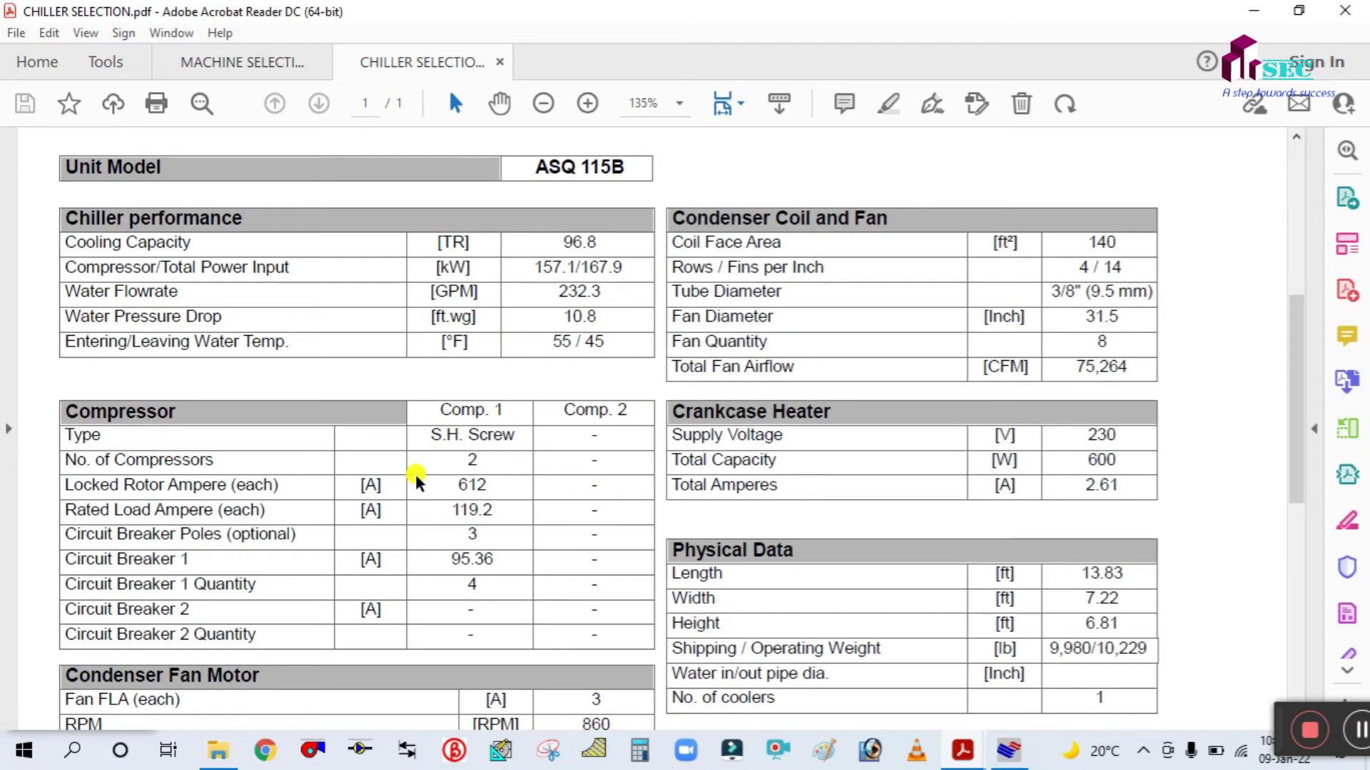
pyautogui.scroll(-6, 351, 551)
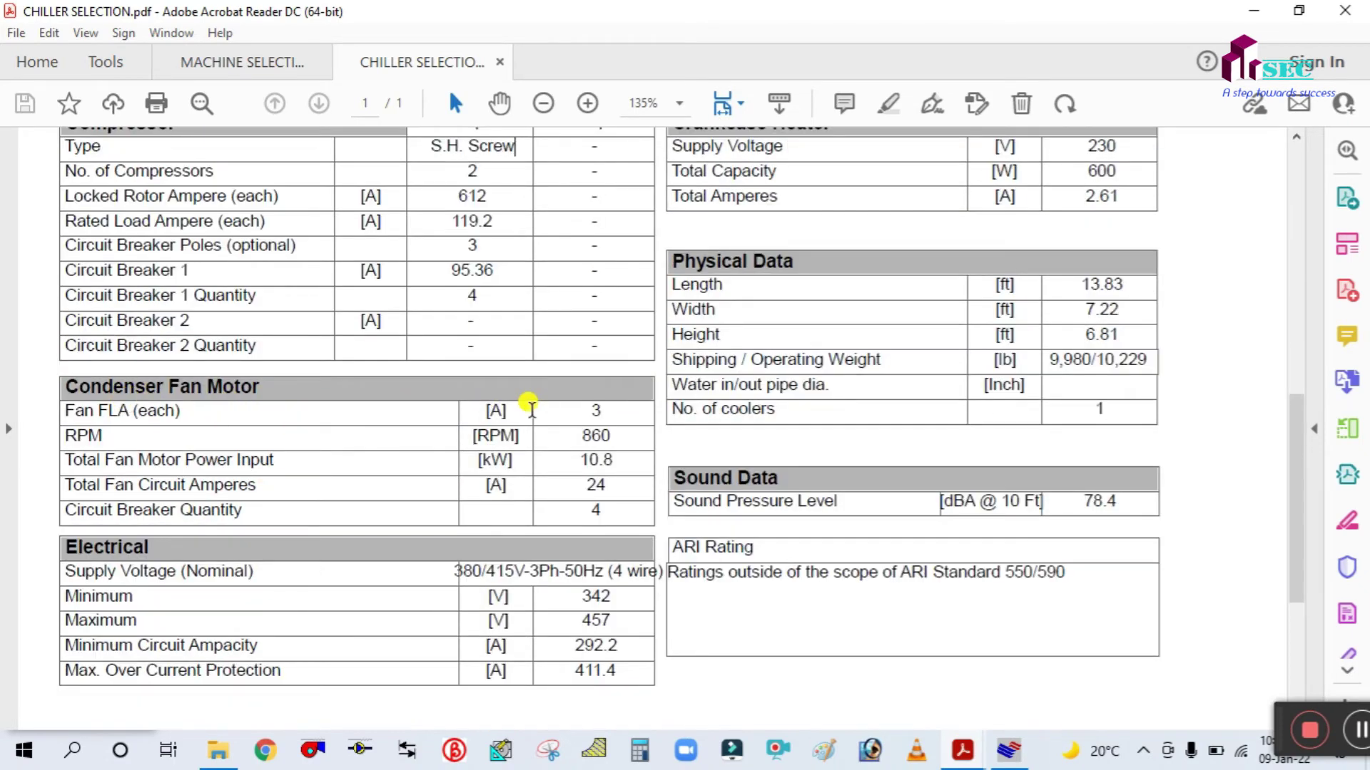
pyautogui.moveTo(569, 397); pyautogui.dragTo(632, 398)
pyautogui.click(360, 443)
pyautogui.scroll(-2, 202, 572)
pyautogui.scroll(10, 703, 556)
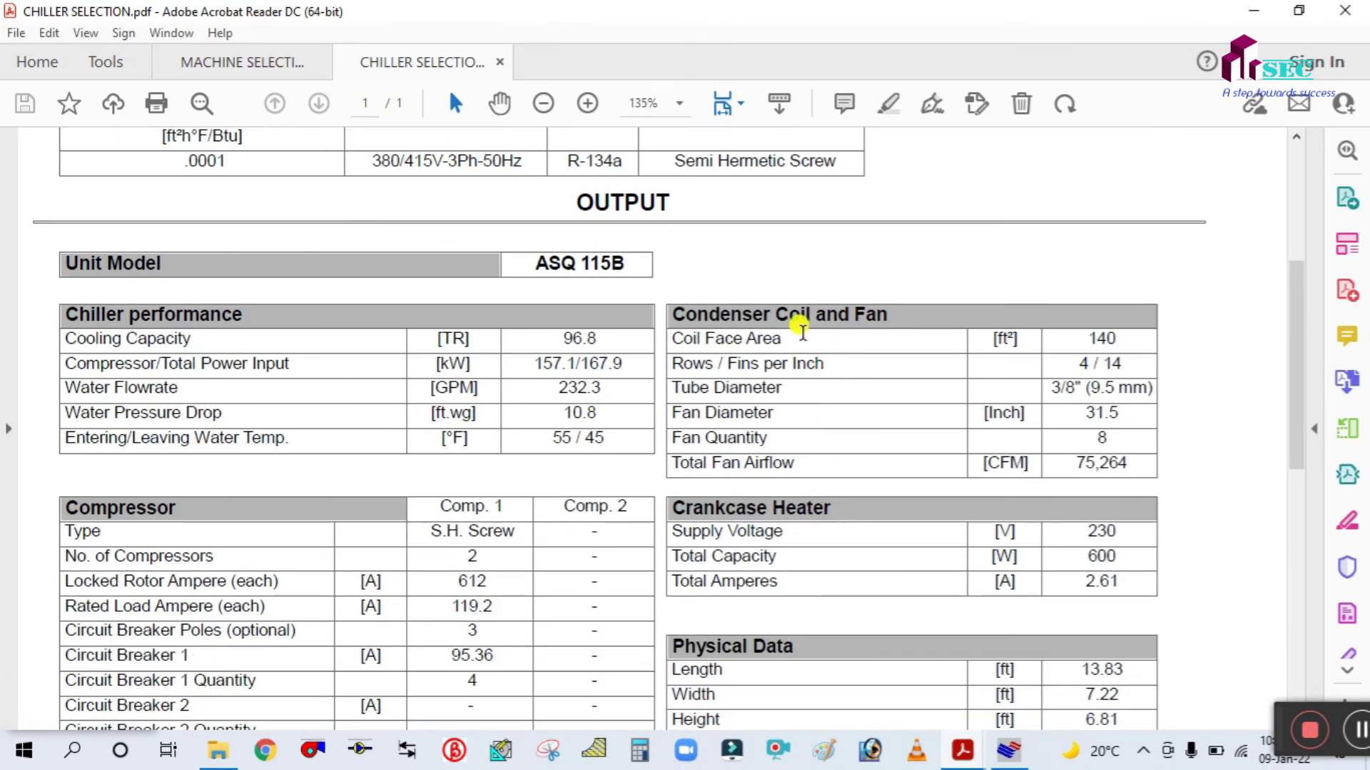
# Review the condenser coil and fan, crankcase heater, physical and sound data in the chiller report.
pyautogui.scroll(-3, 917, 466)
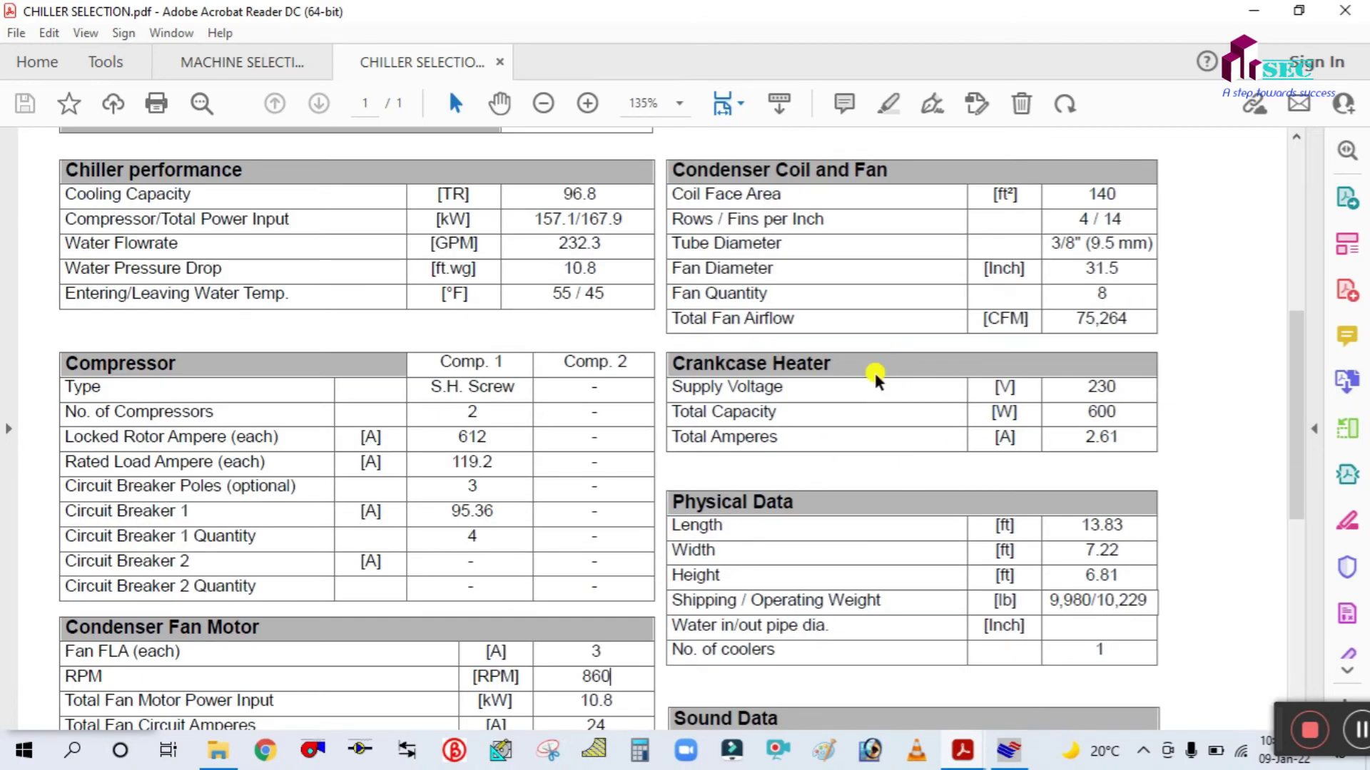
pyautogui.scroll(-10, 881, 471)
pyautogui.scroll(6, 880, 492)
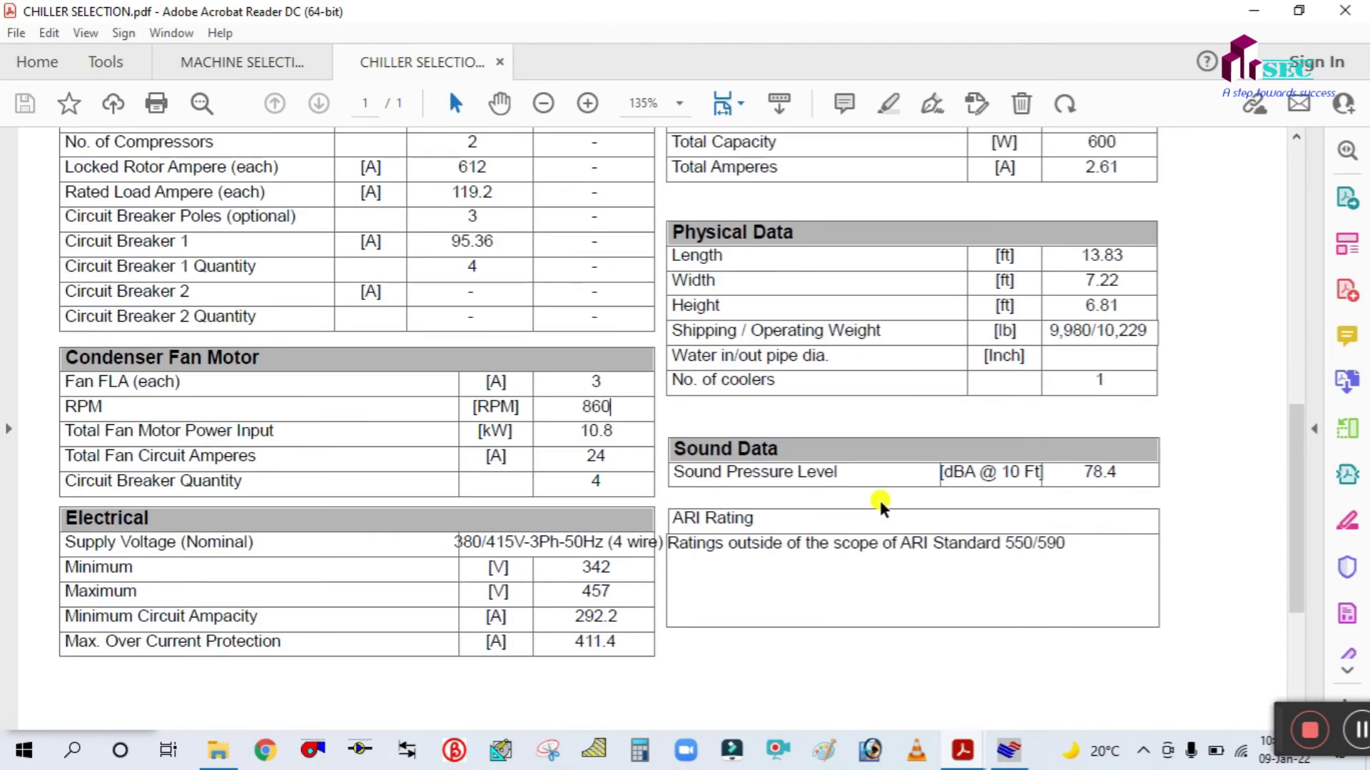
pyautogui.scroll(5, 881, 492)
pyautogui.scroll(-1, 833, 521)
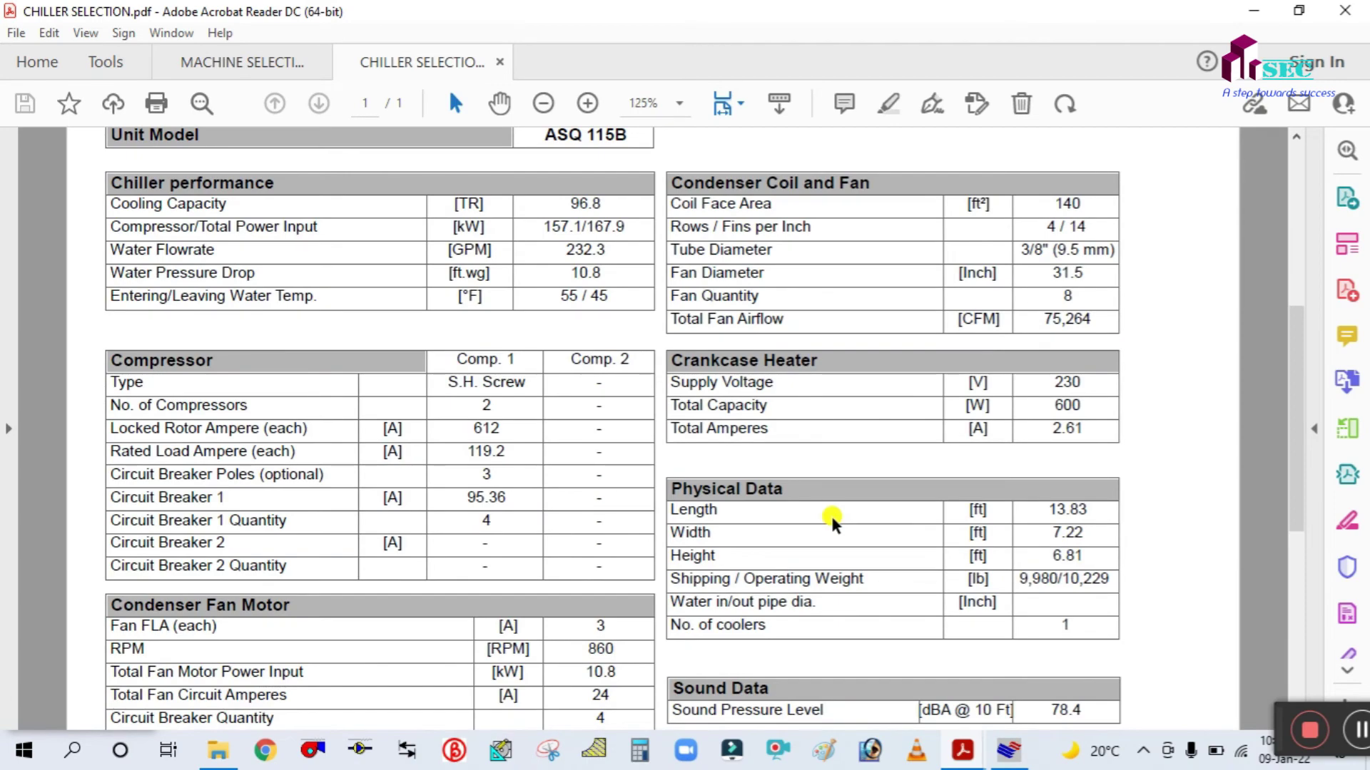
pyautogui.scroll(8, 826, 520)
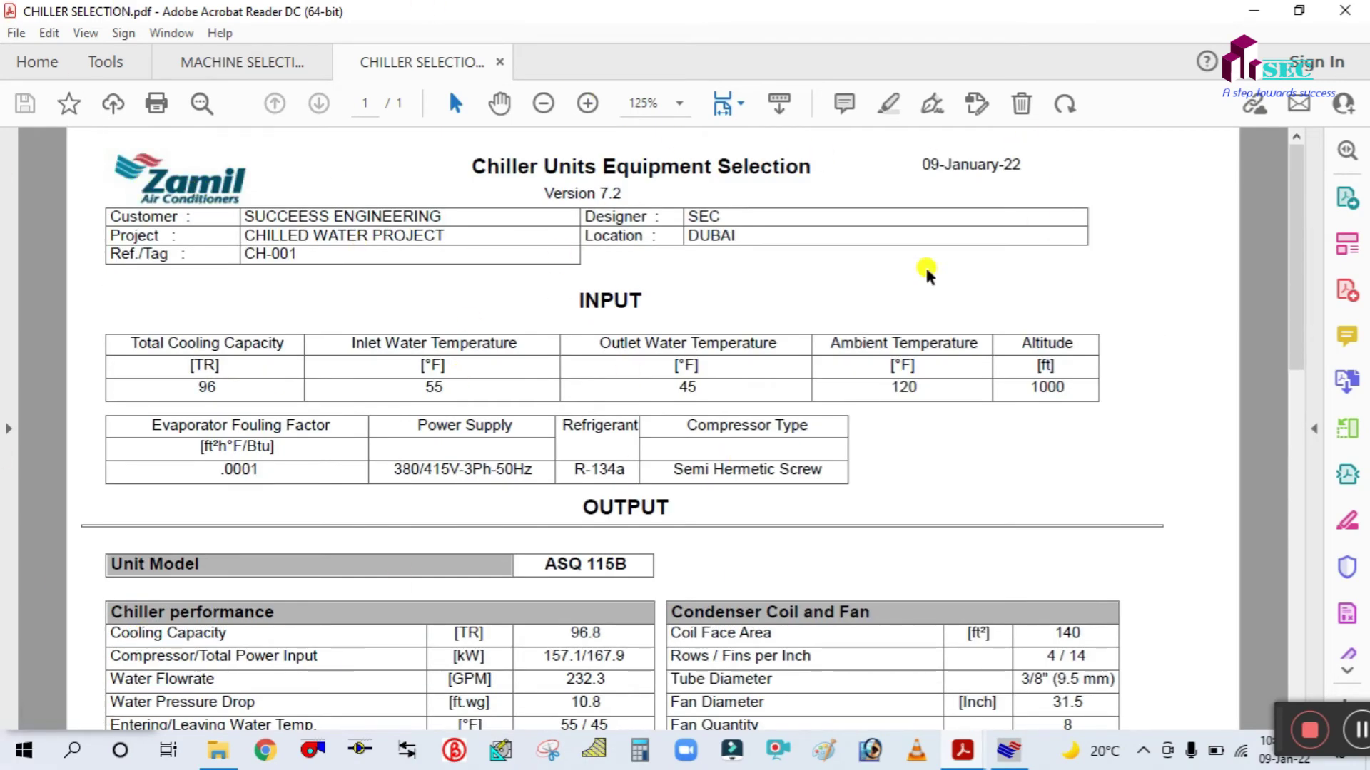
pyautogui.scroll(-2, 712, 207)
pyautogui.scroll(1, 633, 357)
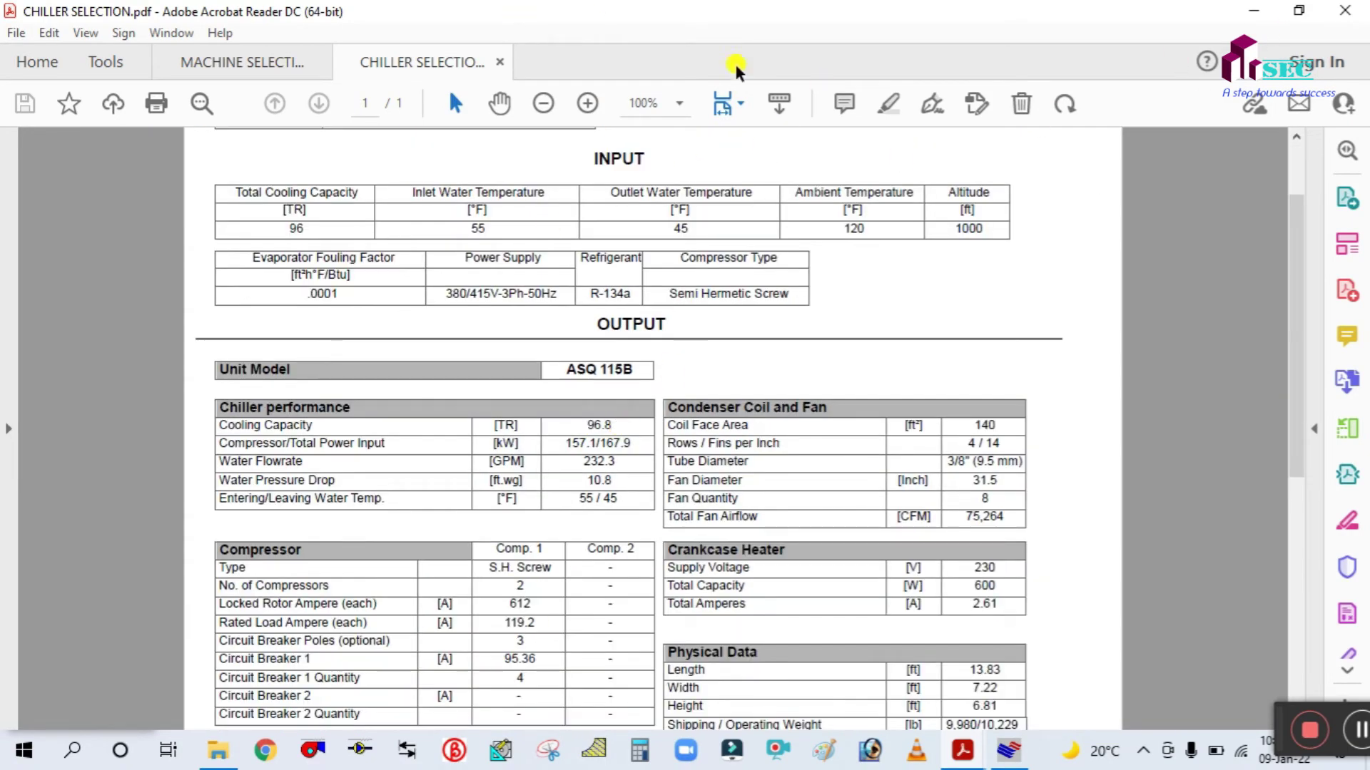
# Close the chiller report and read the required AHU selection parameters on page 12 of the MACHINE SELECTION document.
pyautogui.click(499, 62)
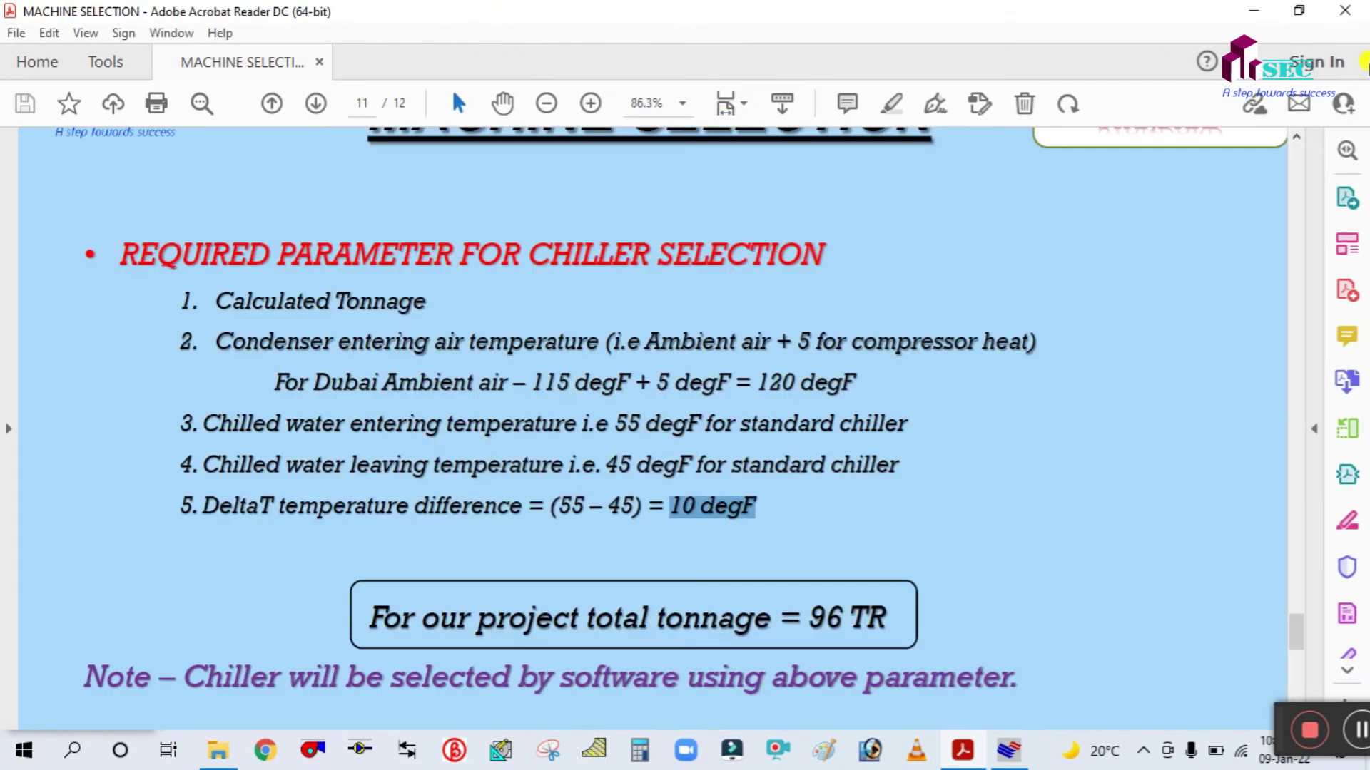
pyautogui.click(316, 102)
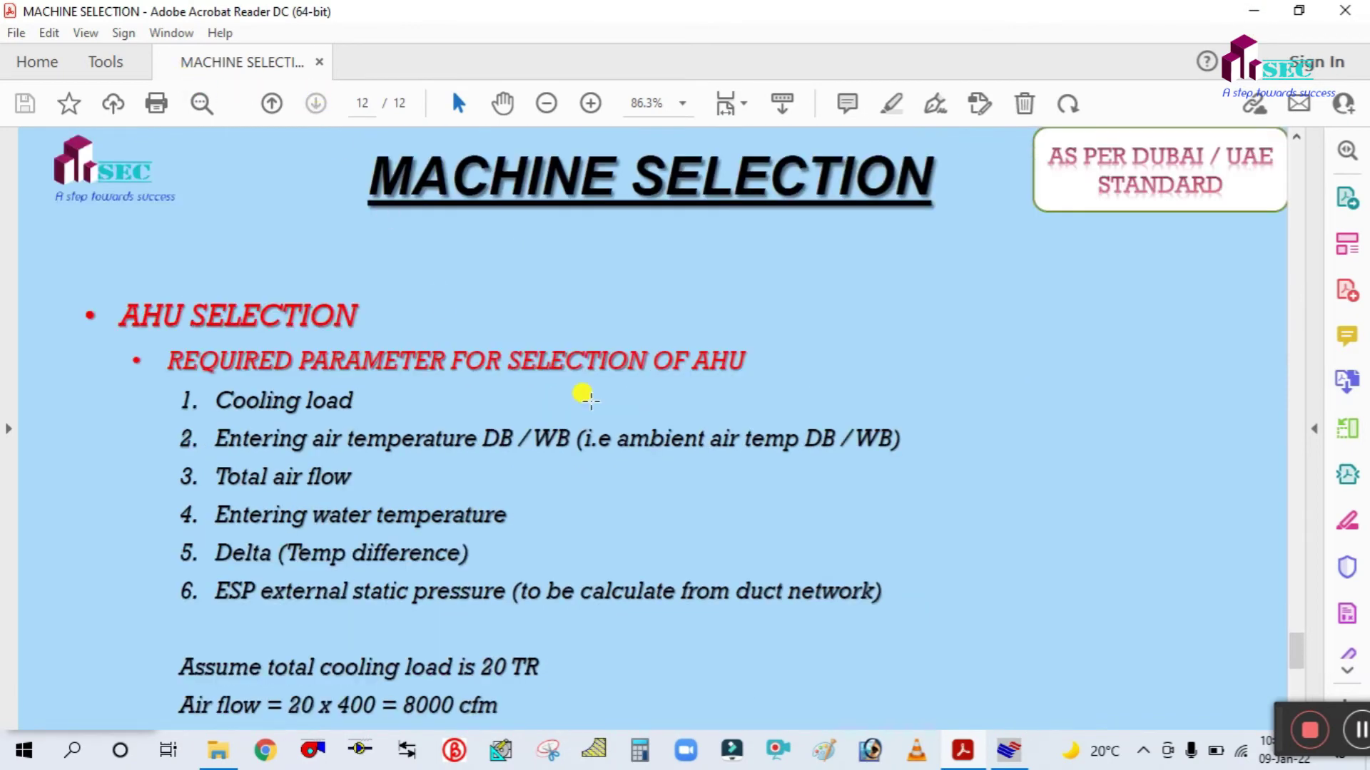
pyautogui.scroll(-1, 513, 300)
pyautogui.scroll(-2, 514, 303)
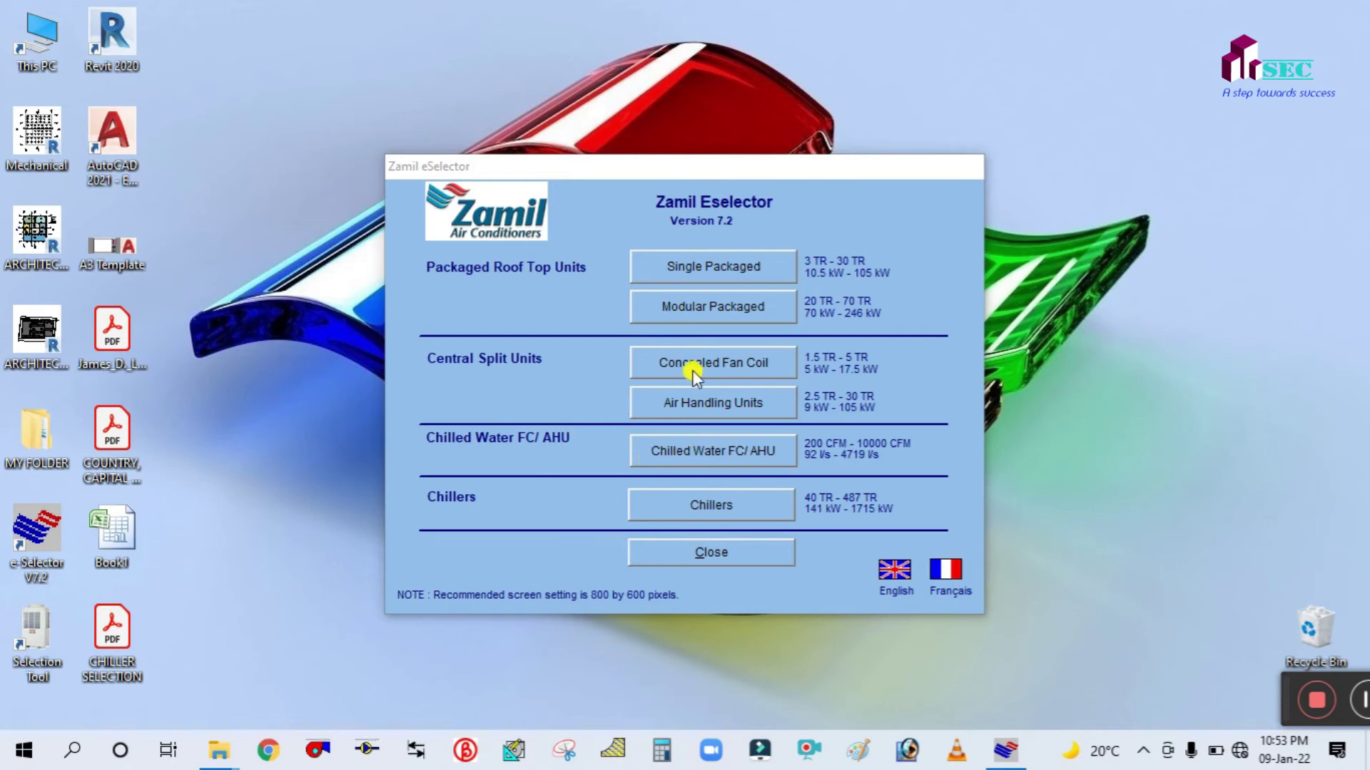
# Open the Chilled Water FC/AHU selection form in Zamil eSelector and move its window clear of the screen edge.
pyautogui.click(730, 447)
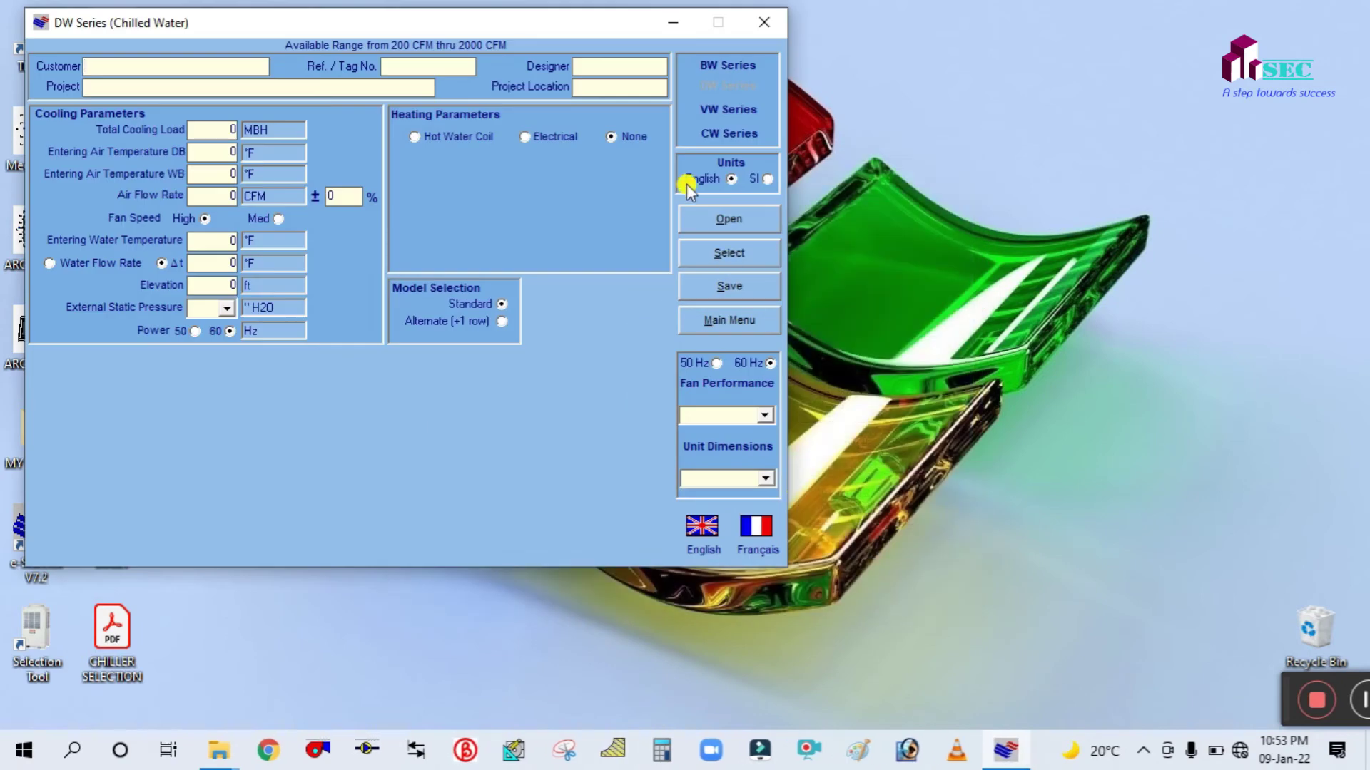
pyautogui.moveTo(388, 30); pyautogui.dragTo(467, 78)
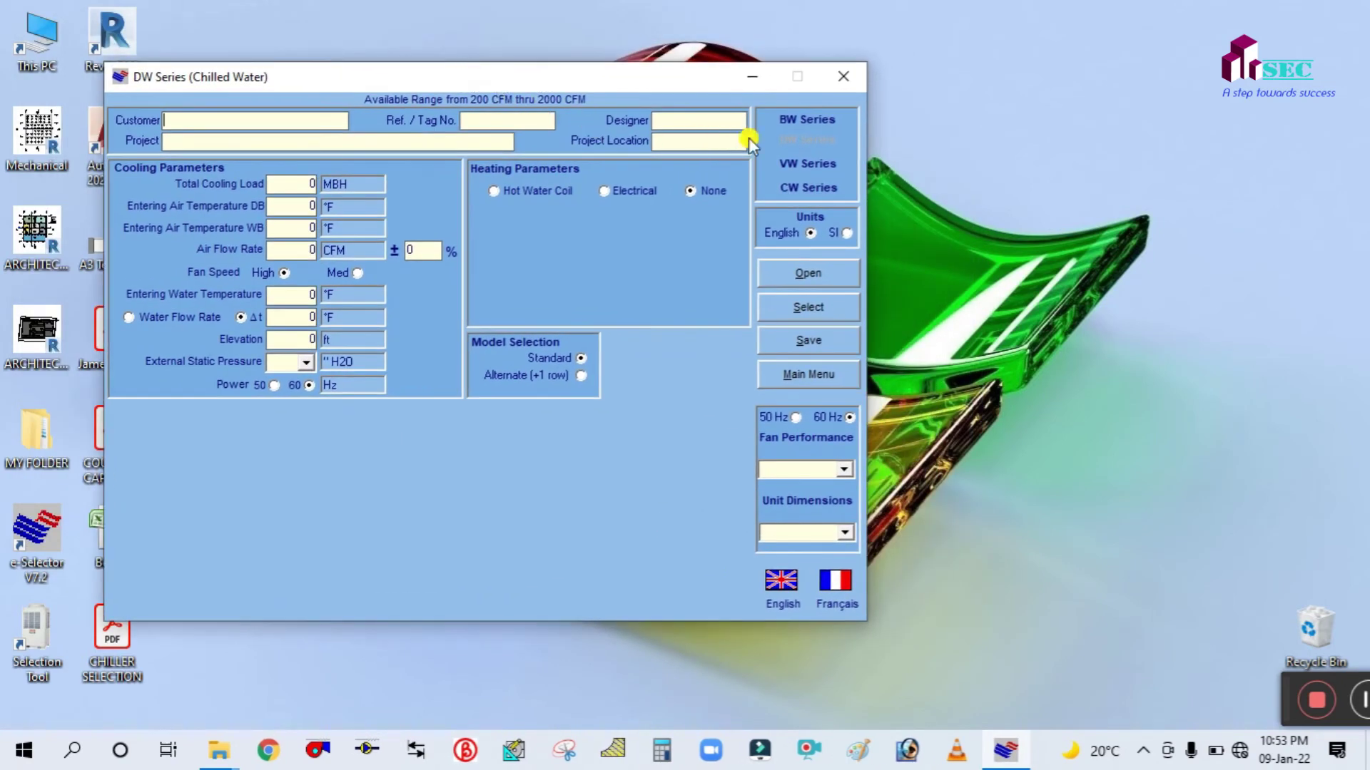
# Compare the available ranges of the BW, DW, VW and CW series and choose the BW Series air handling unit form.
pyautogui.click(784, 121)
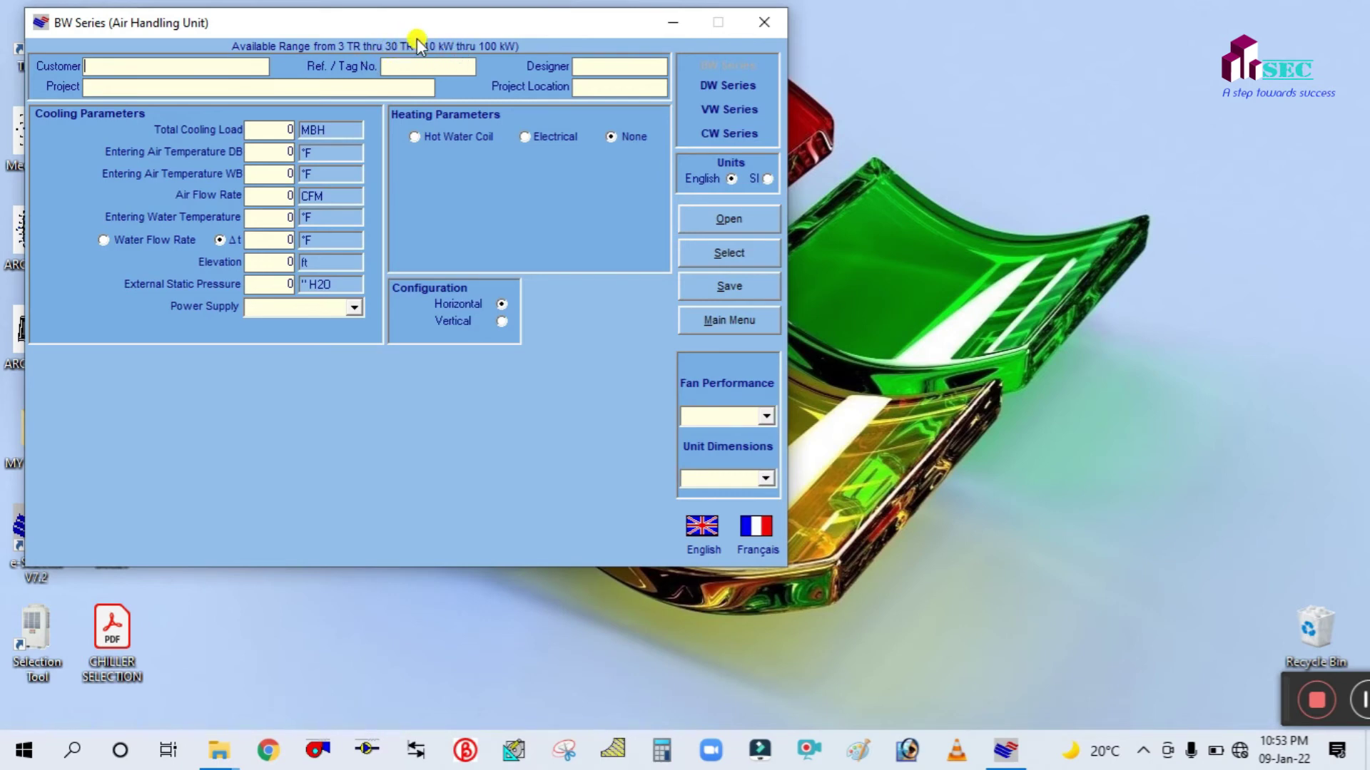
pyautogui.click(729, 85)
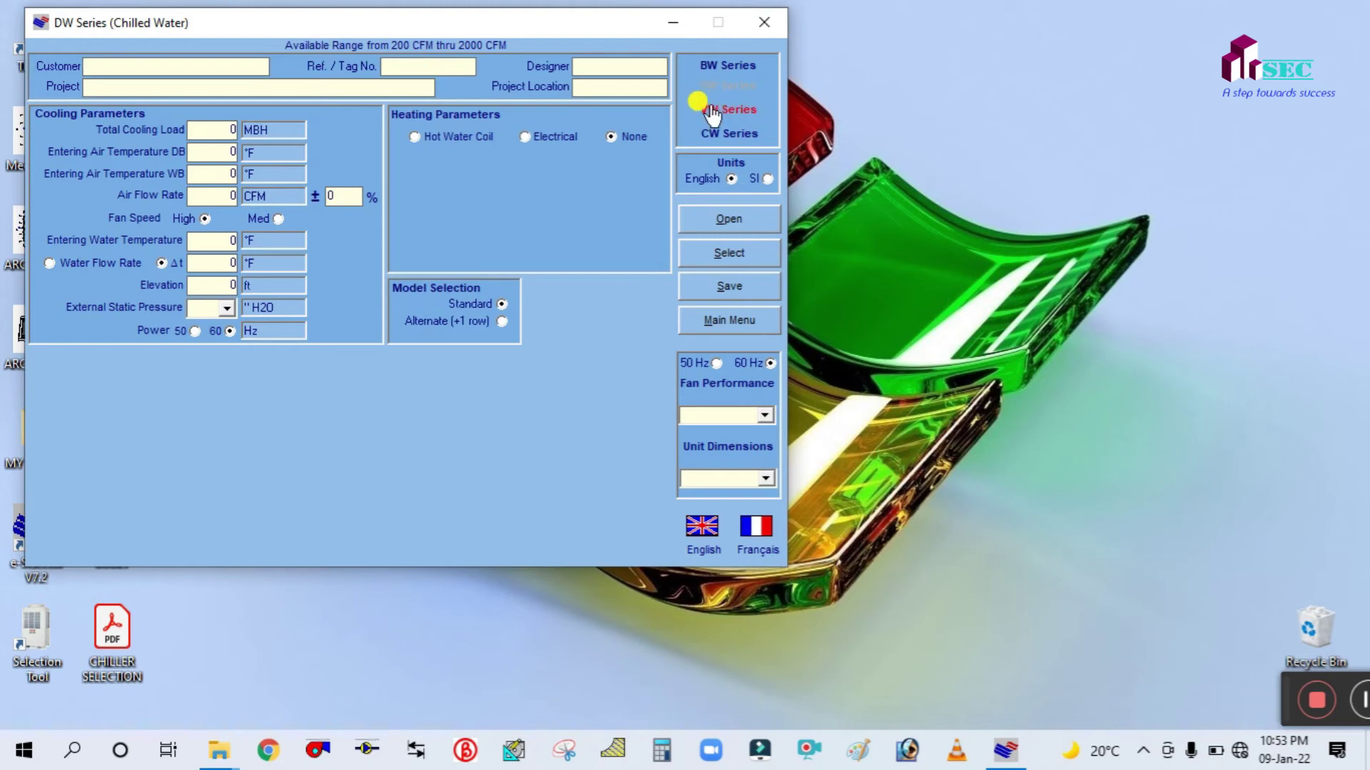
pyautogui.click(706, 64)
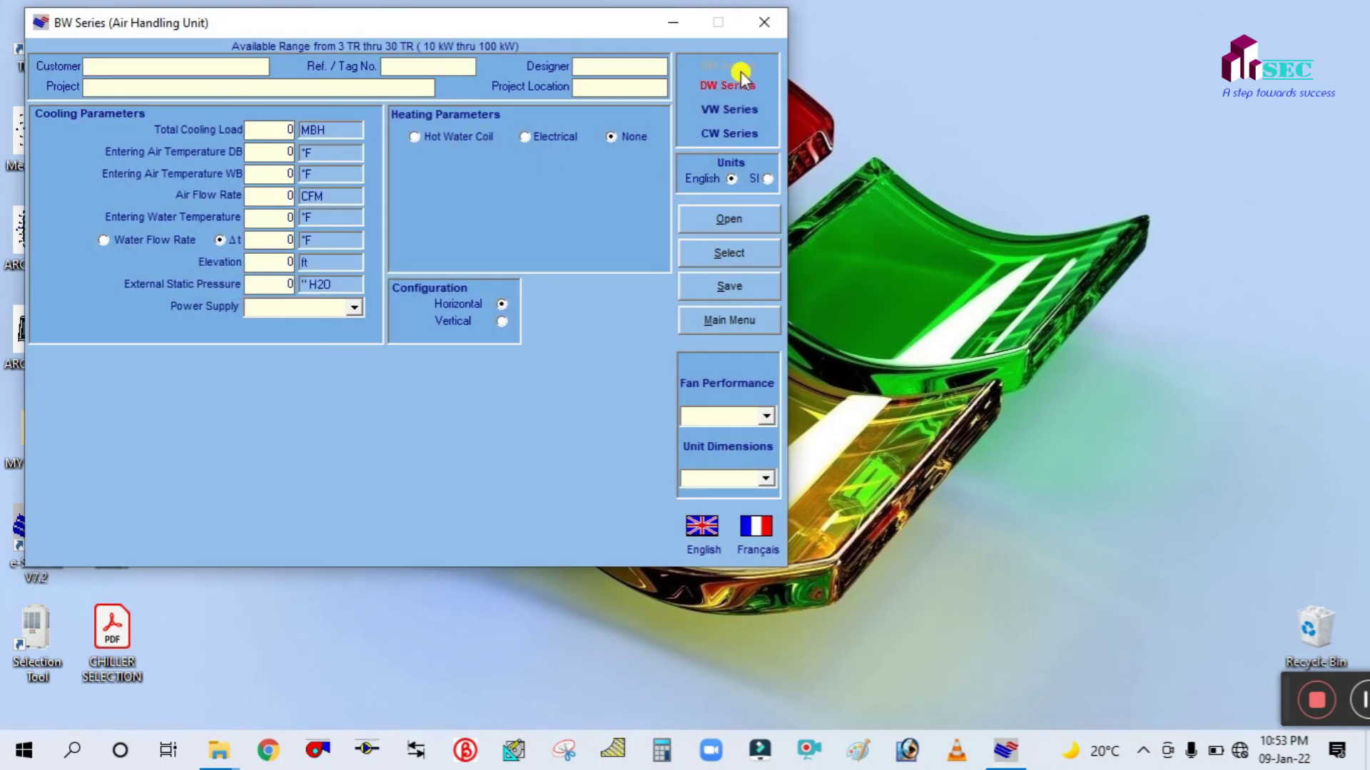
pyautogui.click(720, 109)
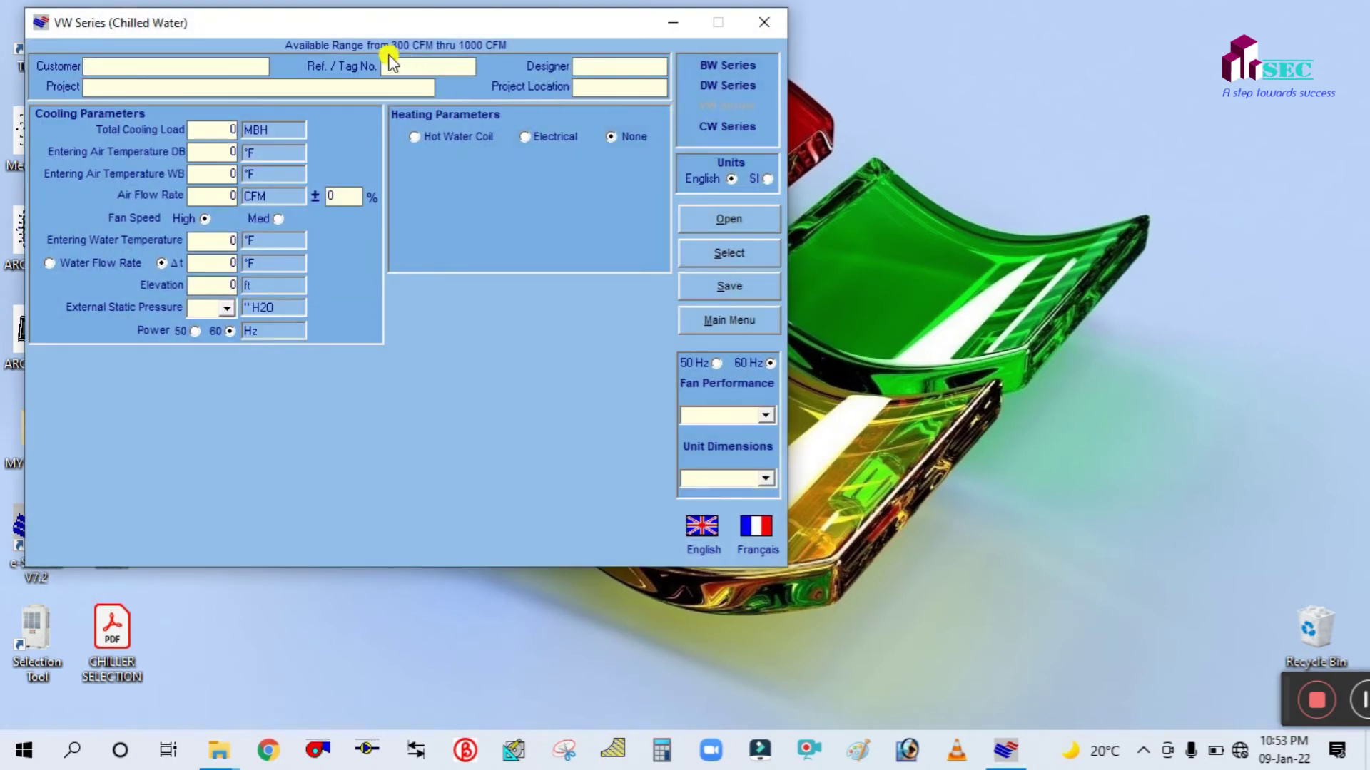
pyautogui.click(709, 128)
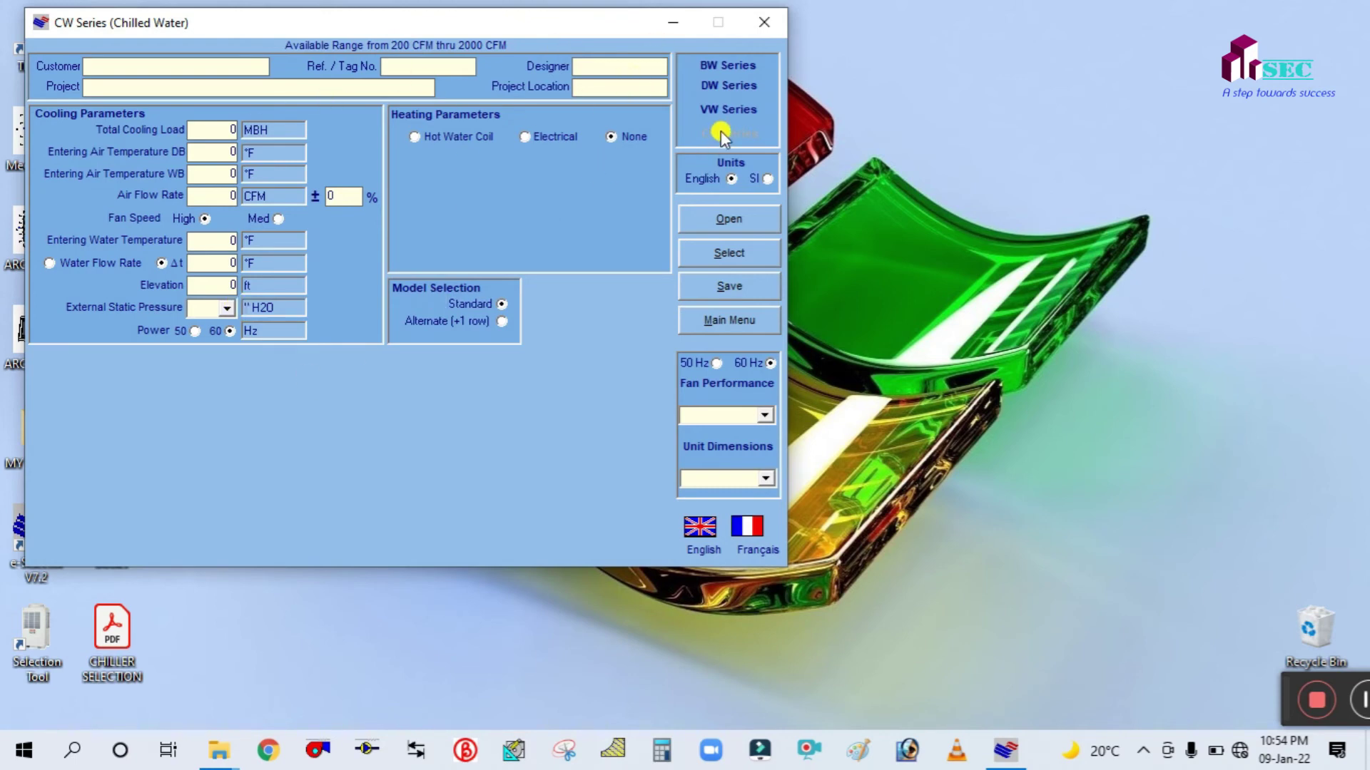
pyautogui.click(704, 69)
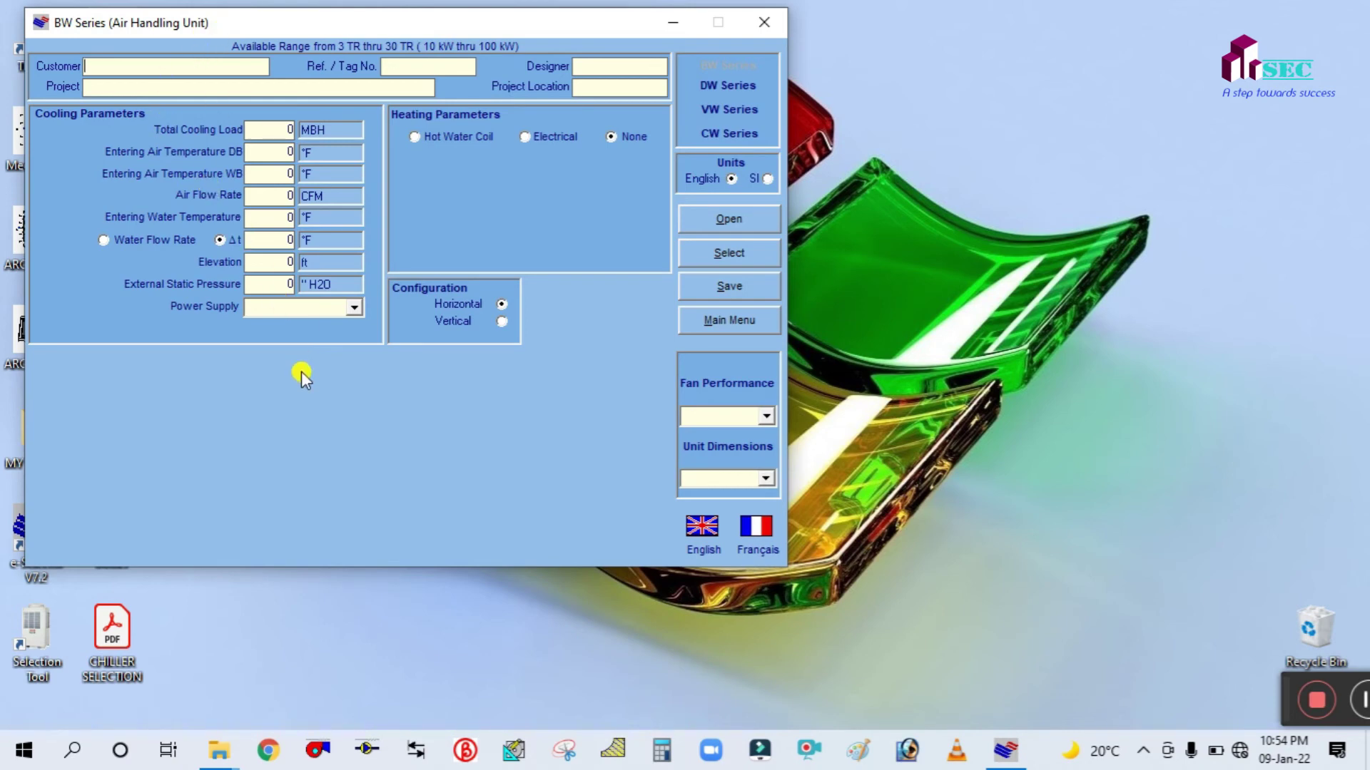
# Enter SUCCESS ENGINEERING as the customer and STUDIO PROJECT as the project name.
pyautogui.write('SUCCESS ENGINEERING')
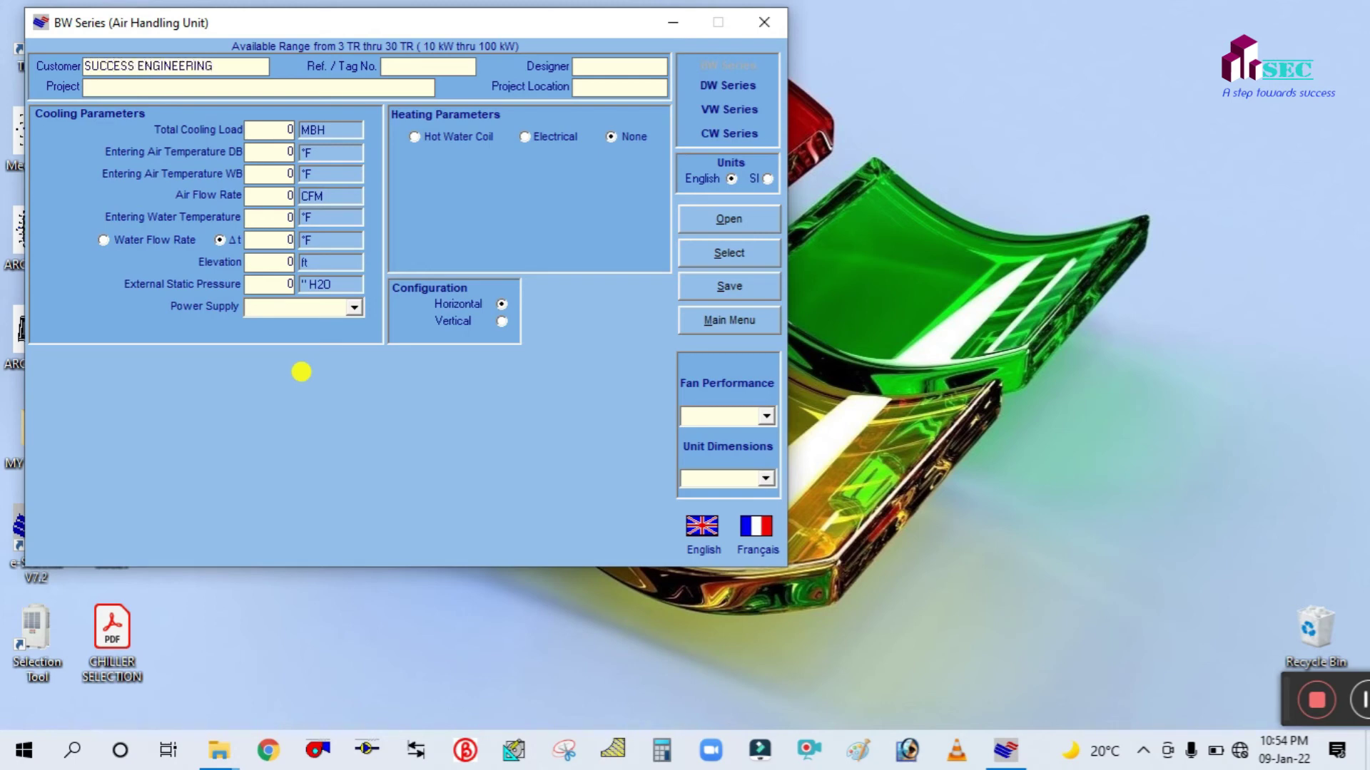
pyautogui.click(234, 87)
pyautogui.write('CHI')
pyautogui.press('BackSpace')
pyautogui.press('BackSpace')
pyautogui.press('BackSpace')
pyautogui.write('STUDIO ')
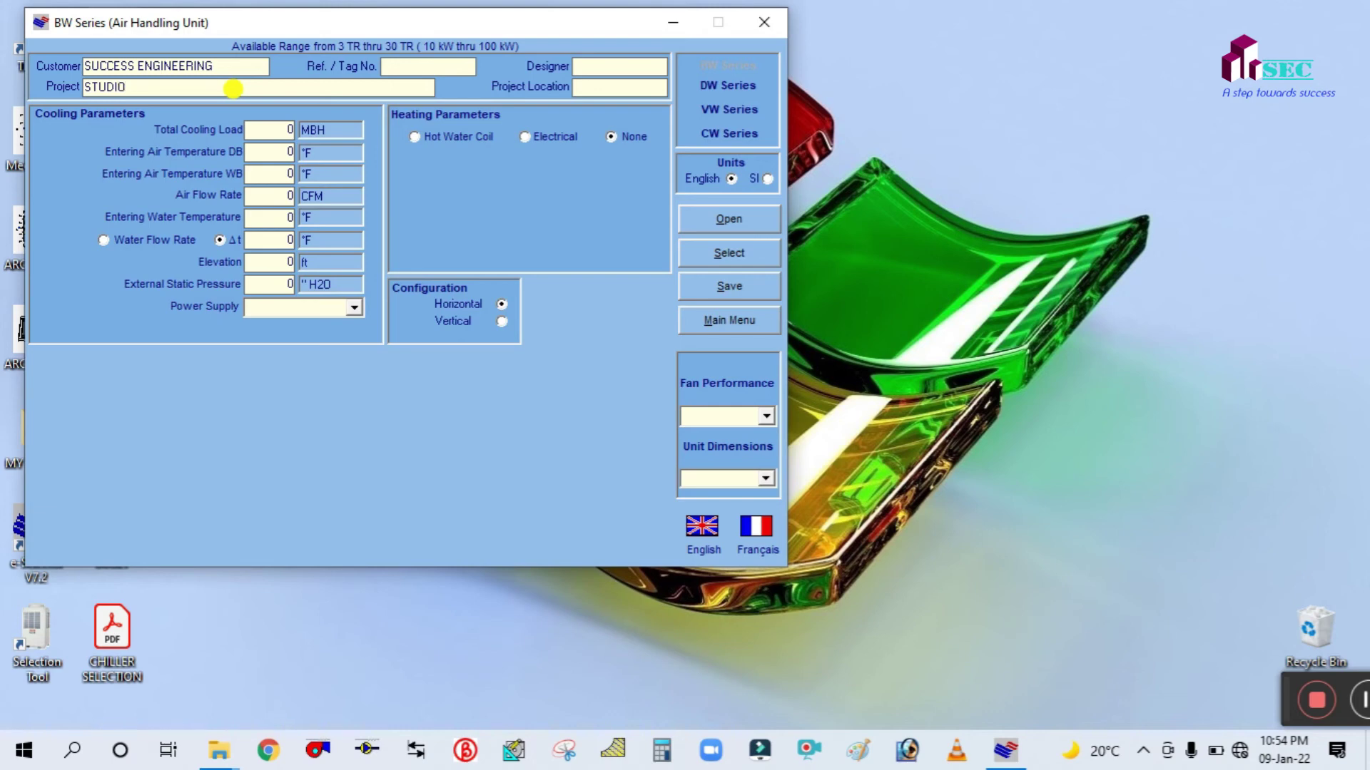
pyautogui.write('PROJECT')
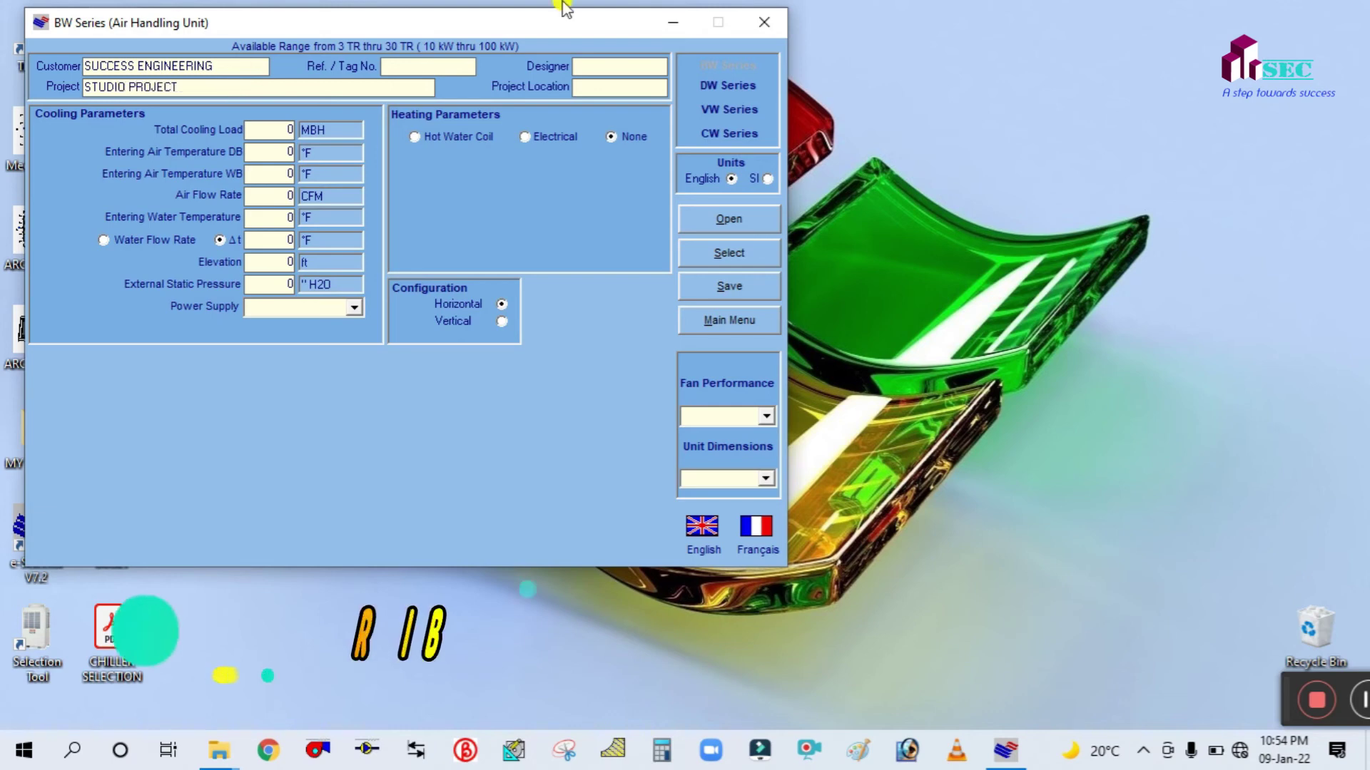
# Enter AHU-001 as the reference tag number, SEC as the designer and DUBAI as the project location.
pyautogui.click(451, 67)
pyautogui.write('AH')
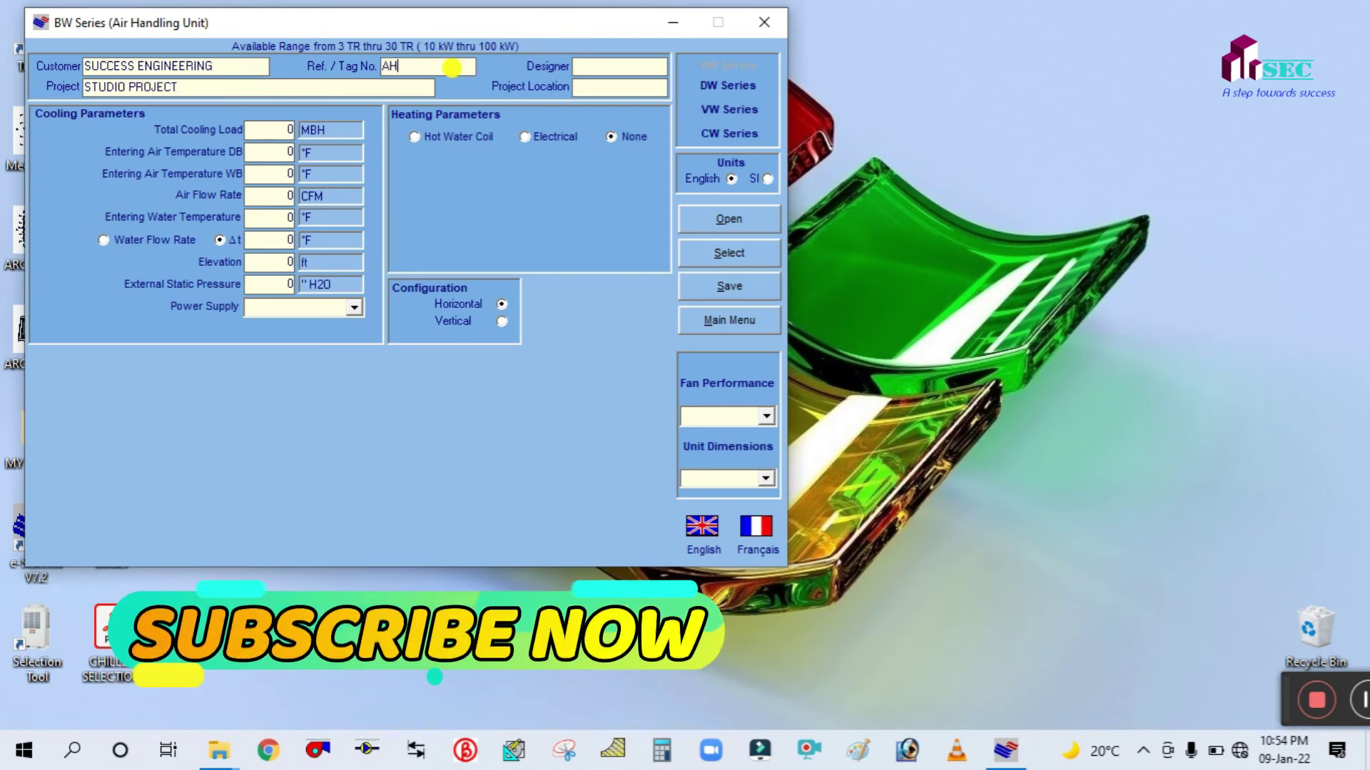
pyautogui.write('U-001')
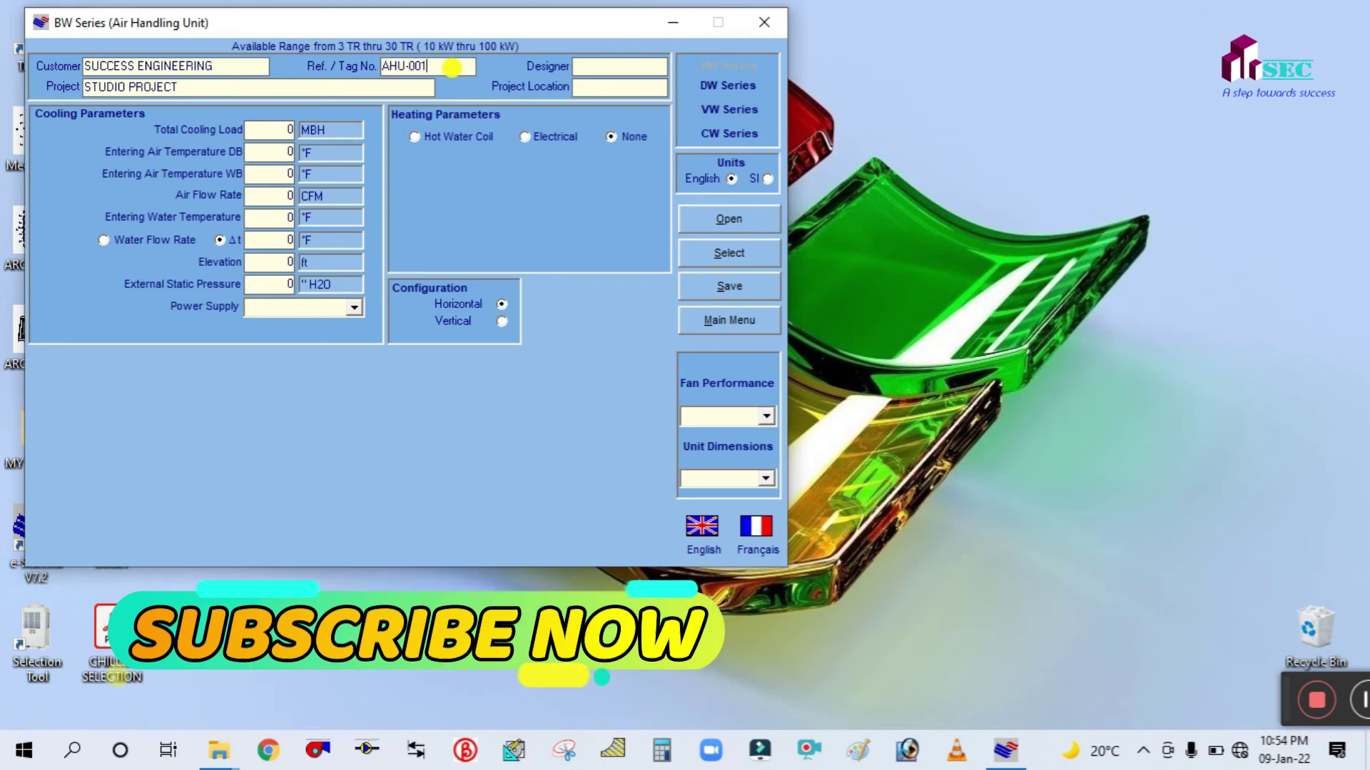
pyautogui.click(578, 64)
pyautogui.write('SEC')
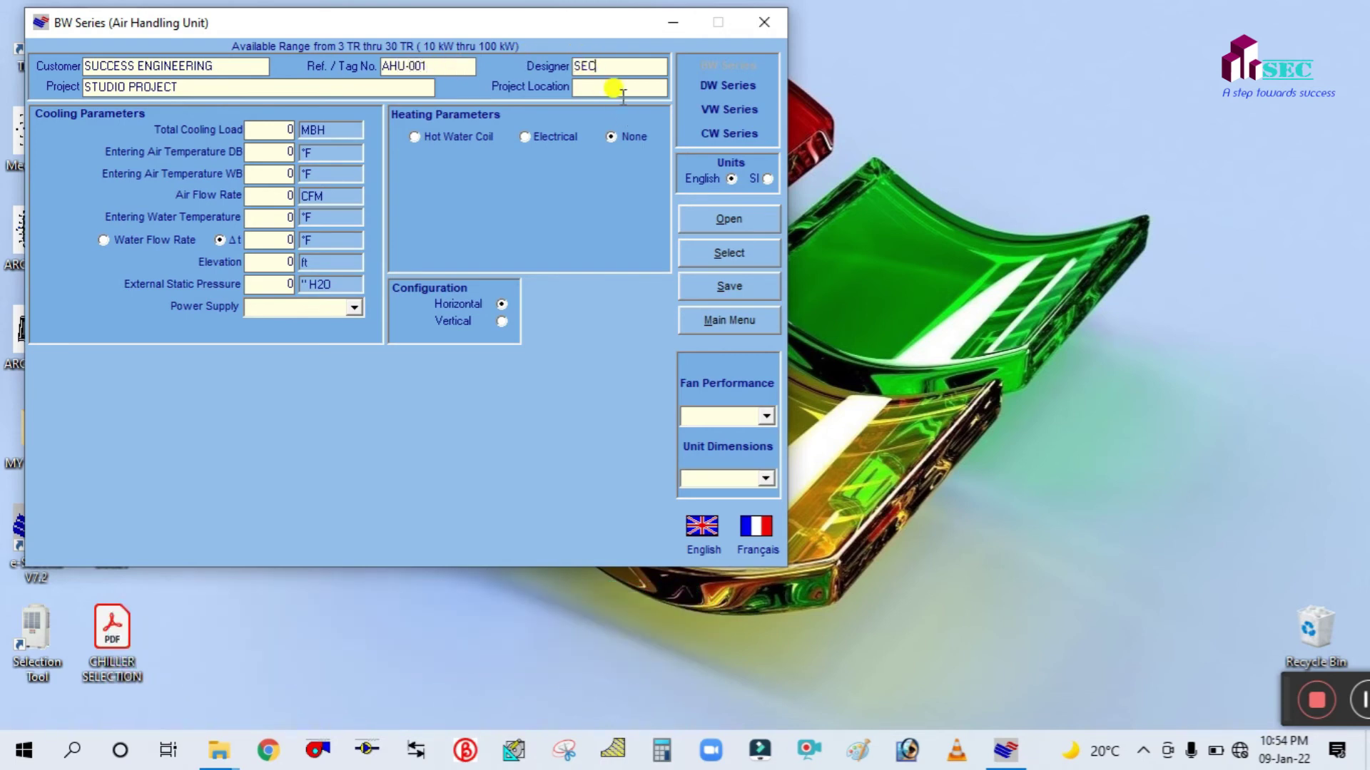
pyautogui.click(618, 87)
pyautogui.write('DUBAI')
# Set the total cooling load to 240 MBH and the entering air dry-bulb temperature to 86 °F.
pyautogui.click(293, 129)
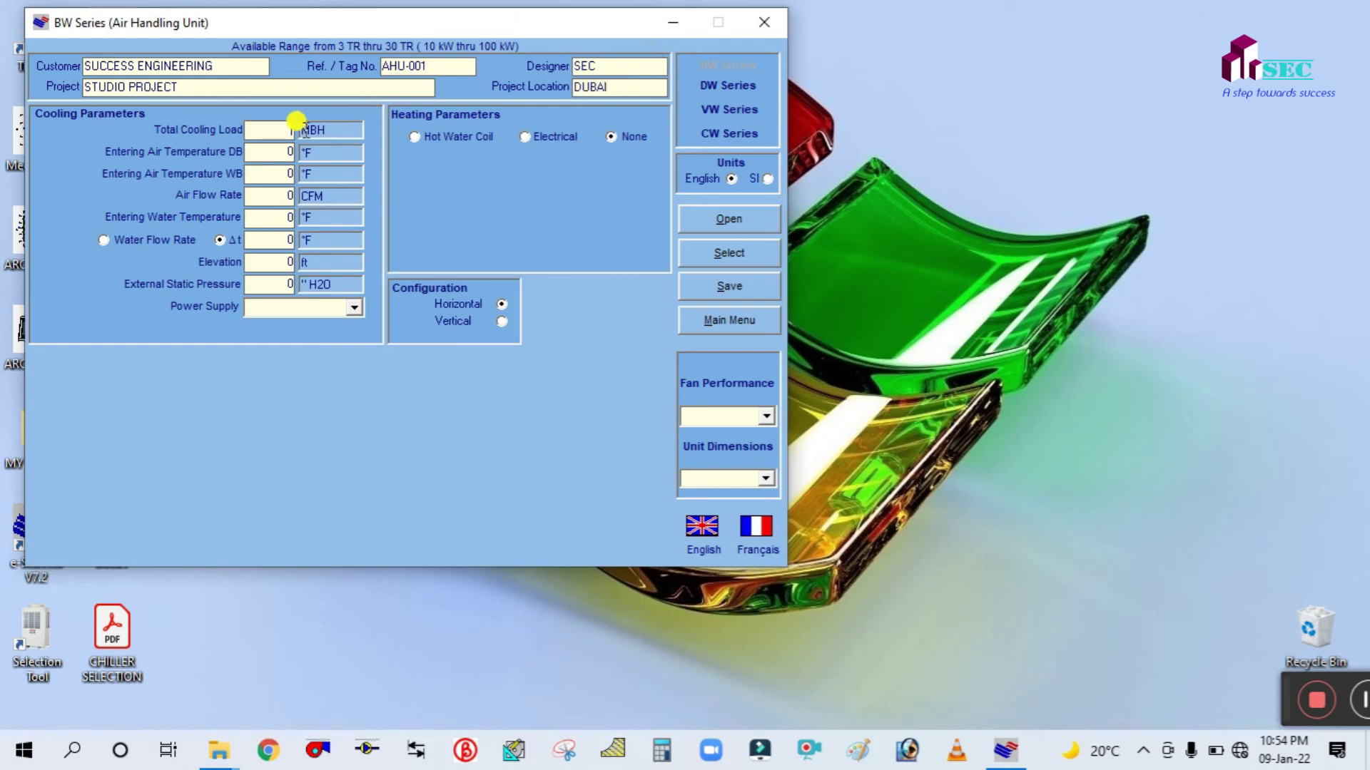
pyautogui.press('BackSpace')
pyautogui.write('240')
pyautogui.click(274, 152)
pyautogui.press('BackSpace')
pyautogui.write('86')
# Set the entering air wet-bulb temperature to 74 °F and the air flow rate to 5500 CFM.
pyautogui.click(277, 174)
pyautogui.press('BackSpace')
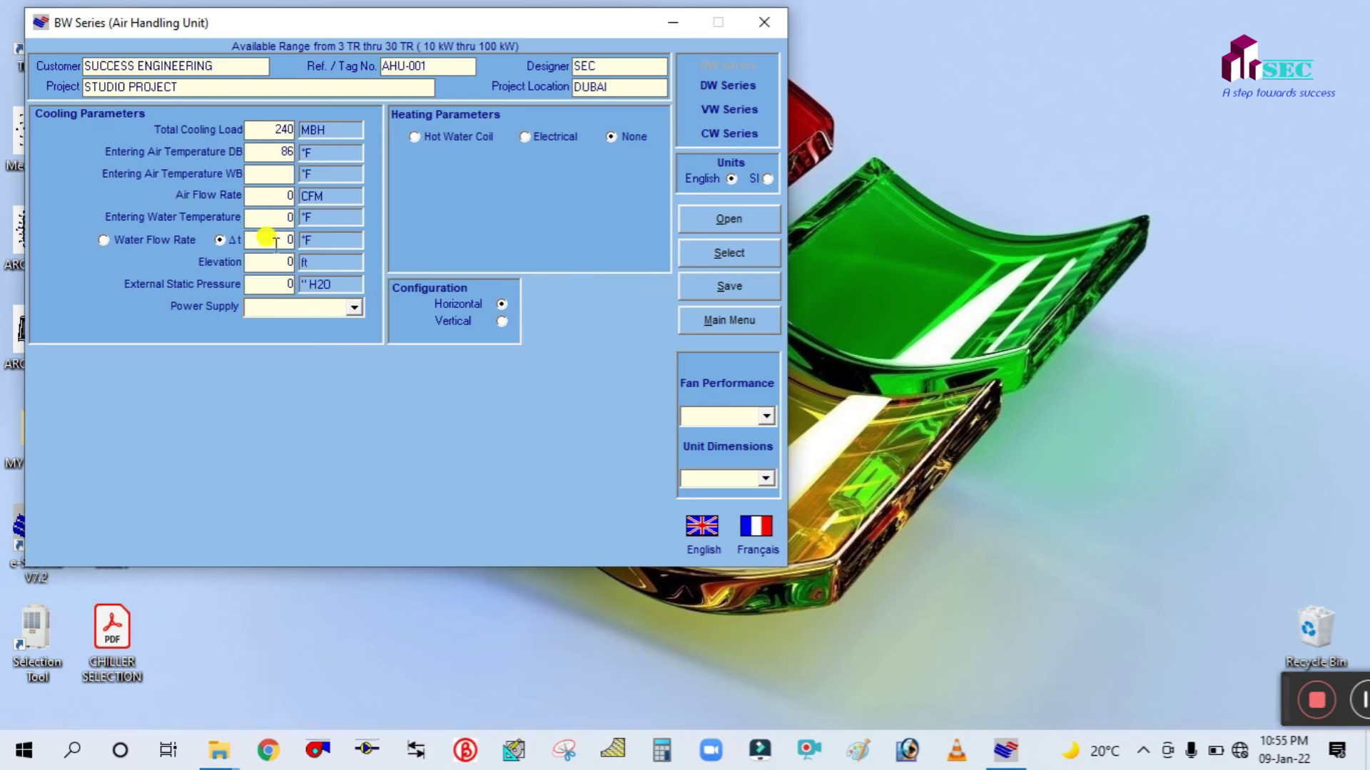
pyautogui.write('74')
pyautogui.click(294, 190)
pyautogui.press('BackSpace')
pyautogui.write('5500')
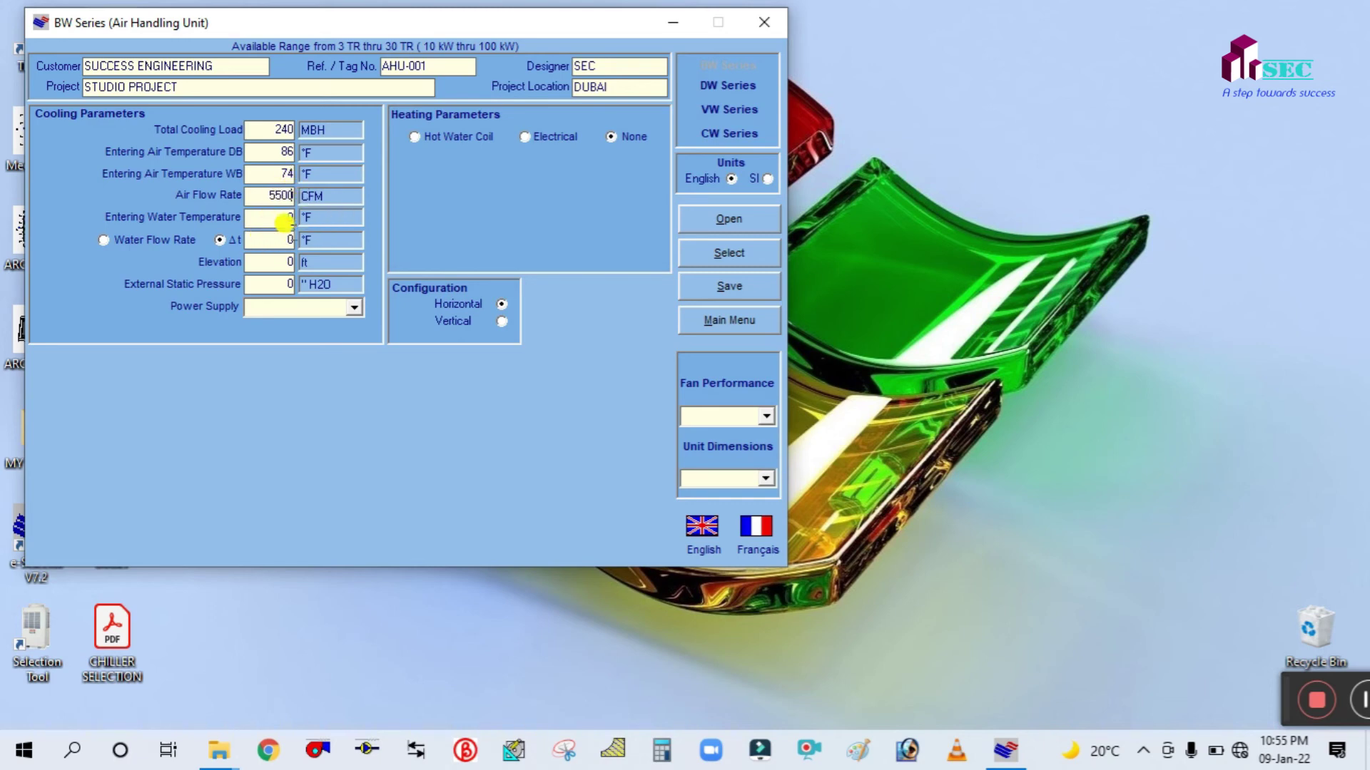
# Set the entering water temperature to 45 °F and the water temperature difference Δt to 10 °F.
pyautogui.click(276, 218)
pyautogui.press('BackSpace')
pyautogui.write('45')
pyautogui.click(273, 239)
pyautogui.press('BackSpace')
pyautogui.write('10')
# Set the elevation to 1000 ft and the external static pressure to 1.5 inches H2O.
pyautogui.click(286, 263)
pyautogui.press('BackSpace')
pyautogui.write('1000')
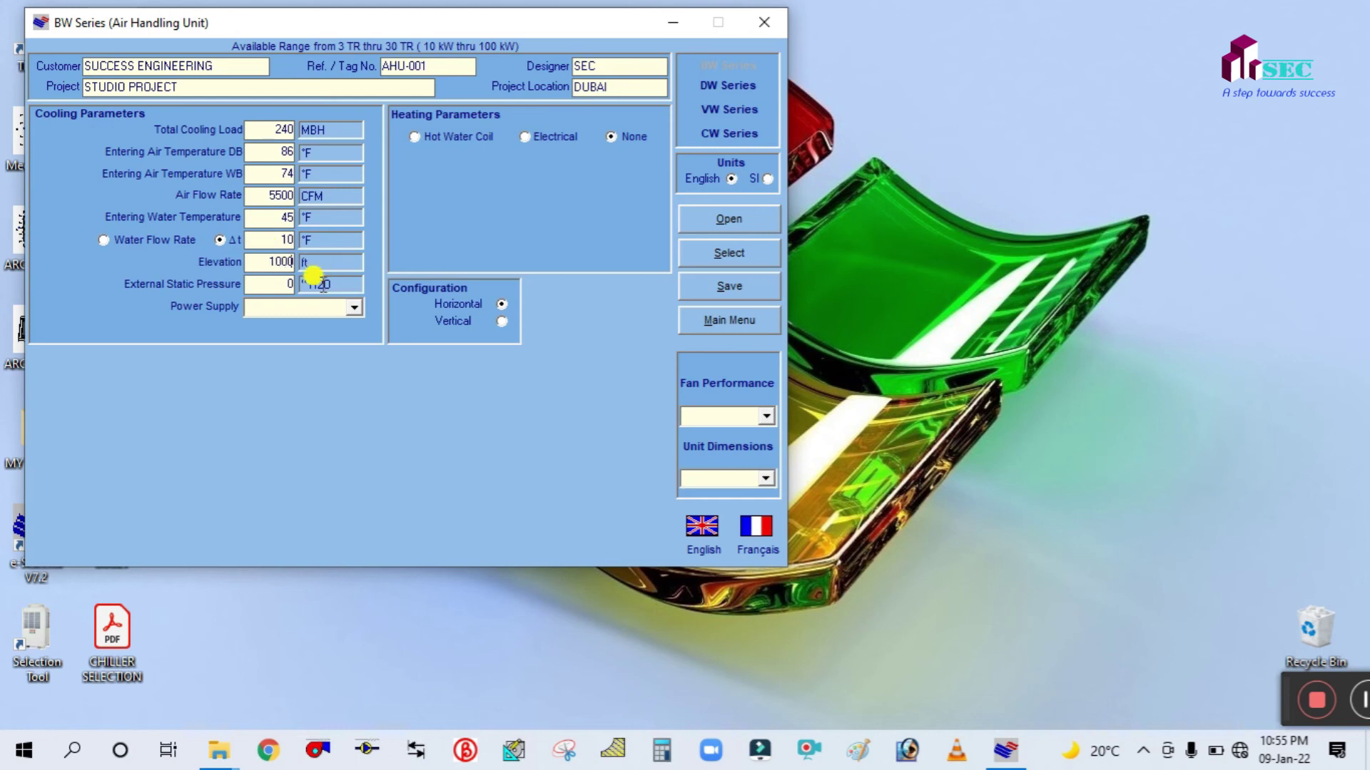
pyautogui.click(283, 284)
pyautogui.press('BackSpace')
pyautogui.write('1.5')
# Choose the 380/415V-3Ph-50Hz power supply and keep the heating option at None.
pyautogui.click(352, 309)
pyautogui.click(349, 312)
pyautogui.click(356, 307)
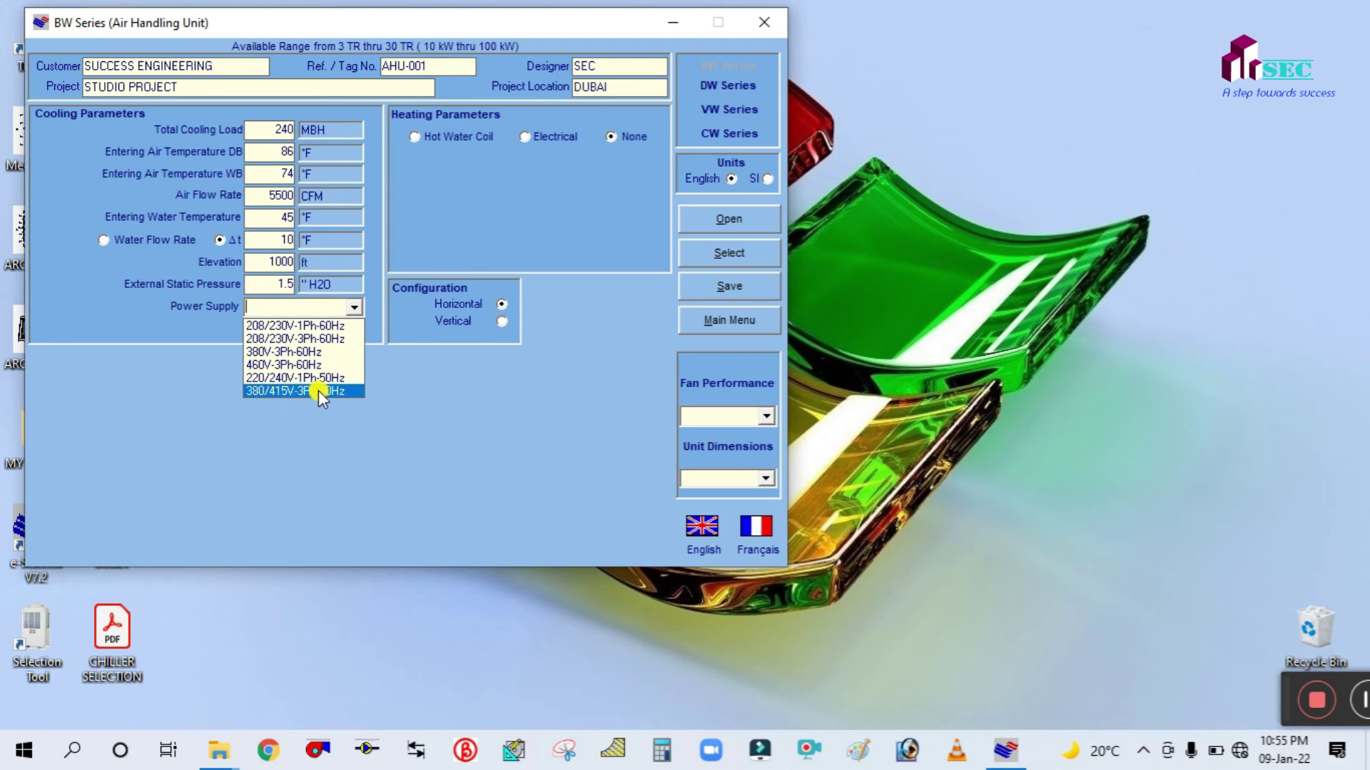
pyautogui.click(345, 390)
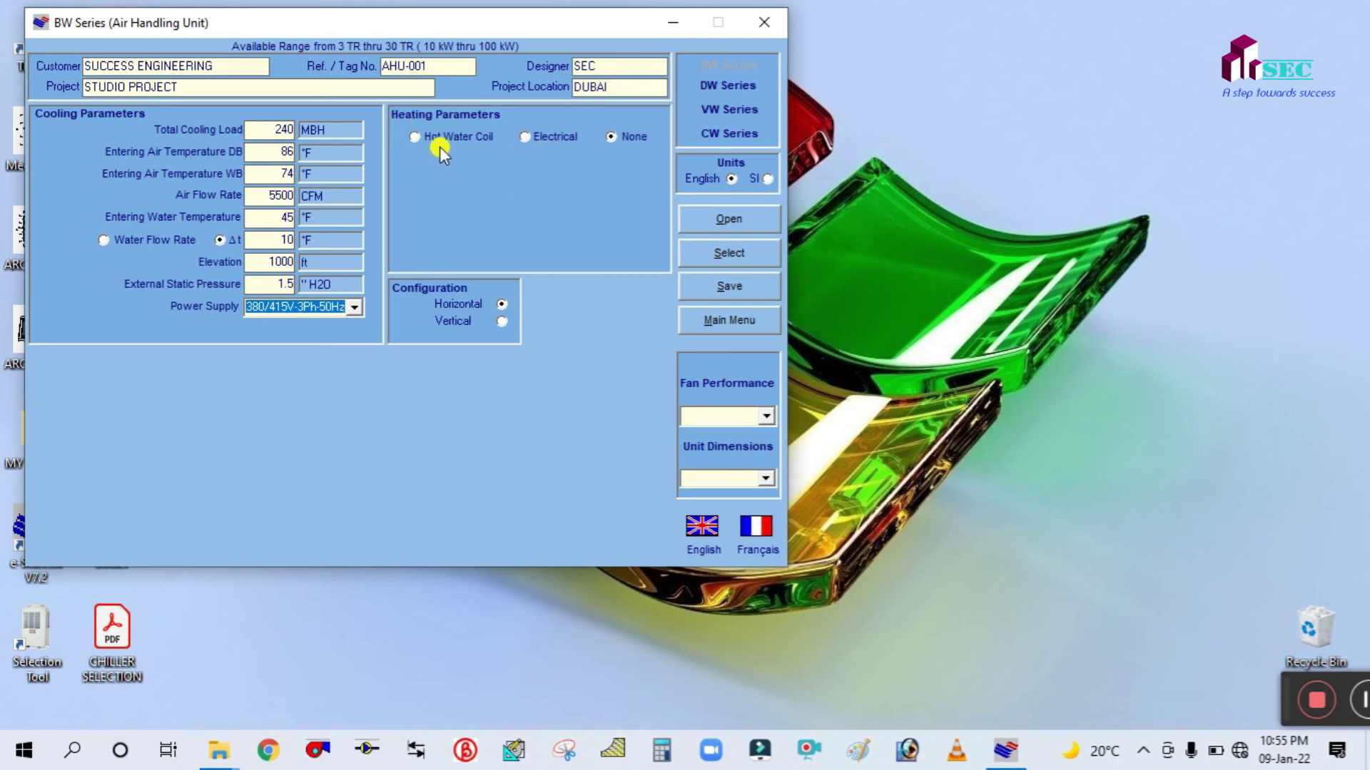
pyautogui.click(615, 135)
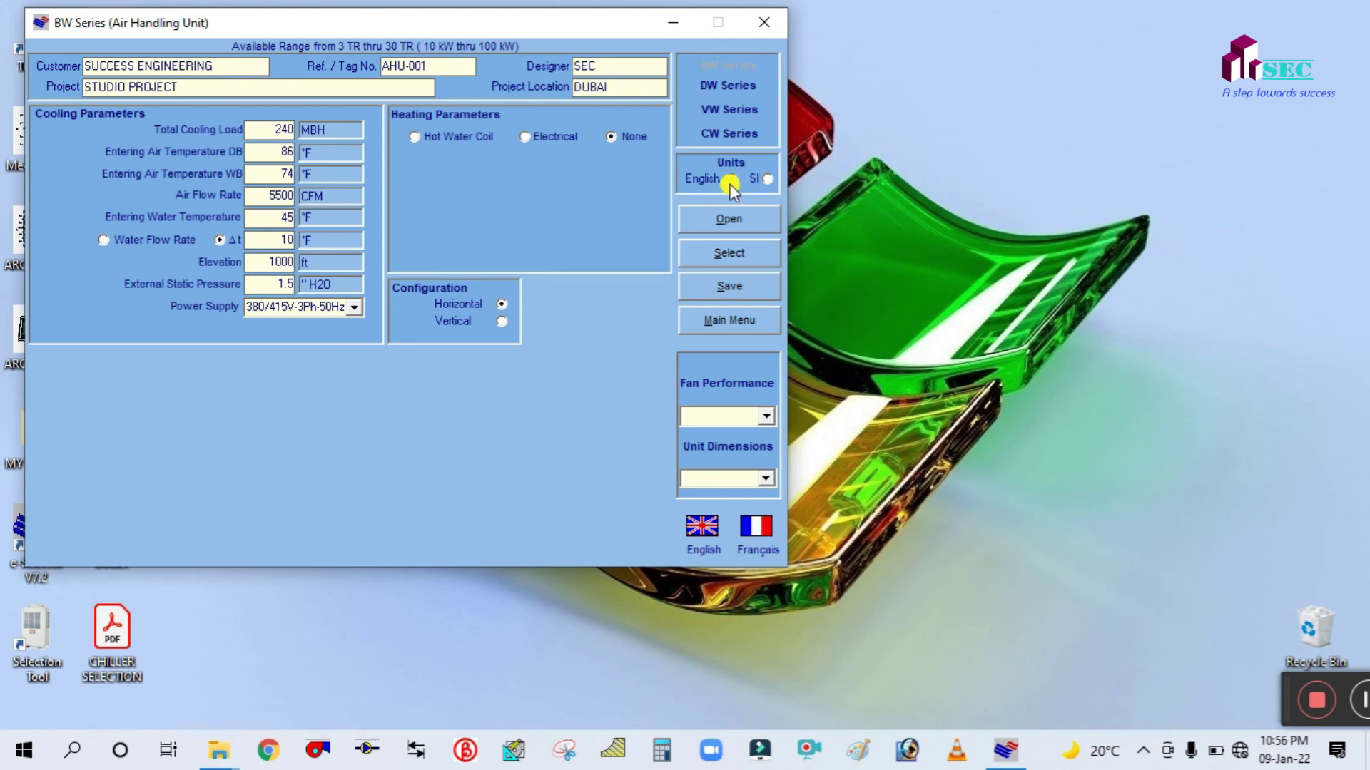
# Run the AHU selection with the entered parameters and try to open the details of the BWQ14 cooling result.
pyautogui.click(729, 287)
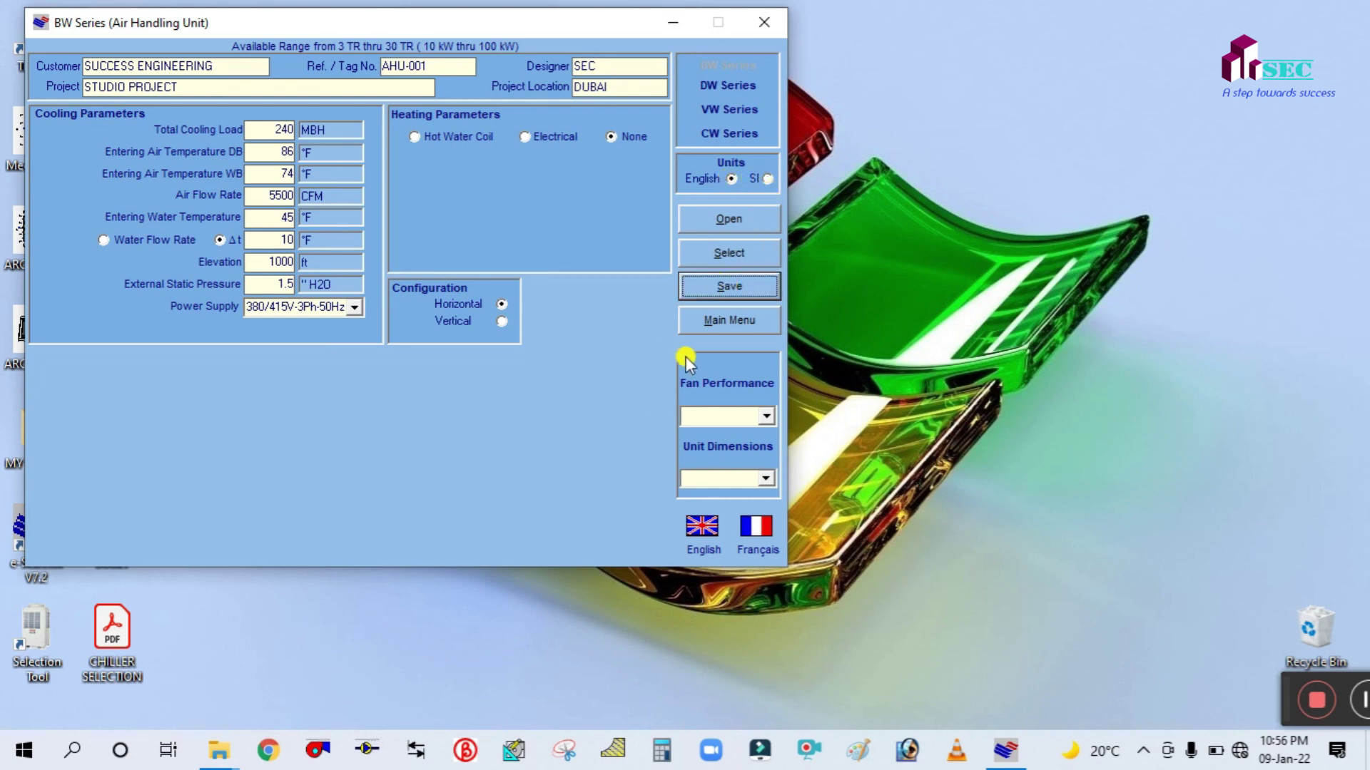
pyautogui.click(706, 255)
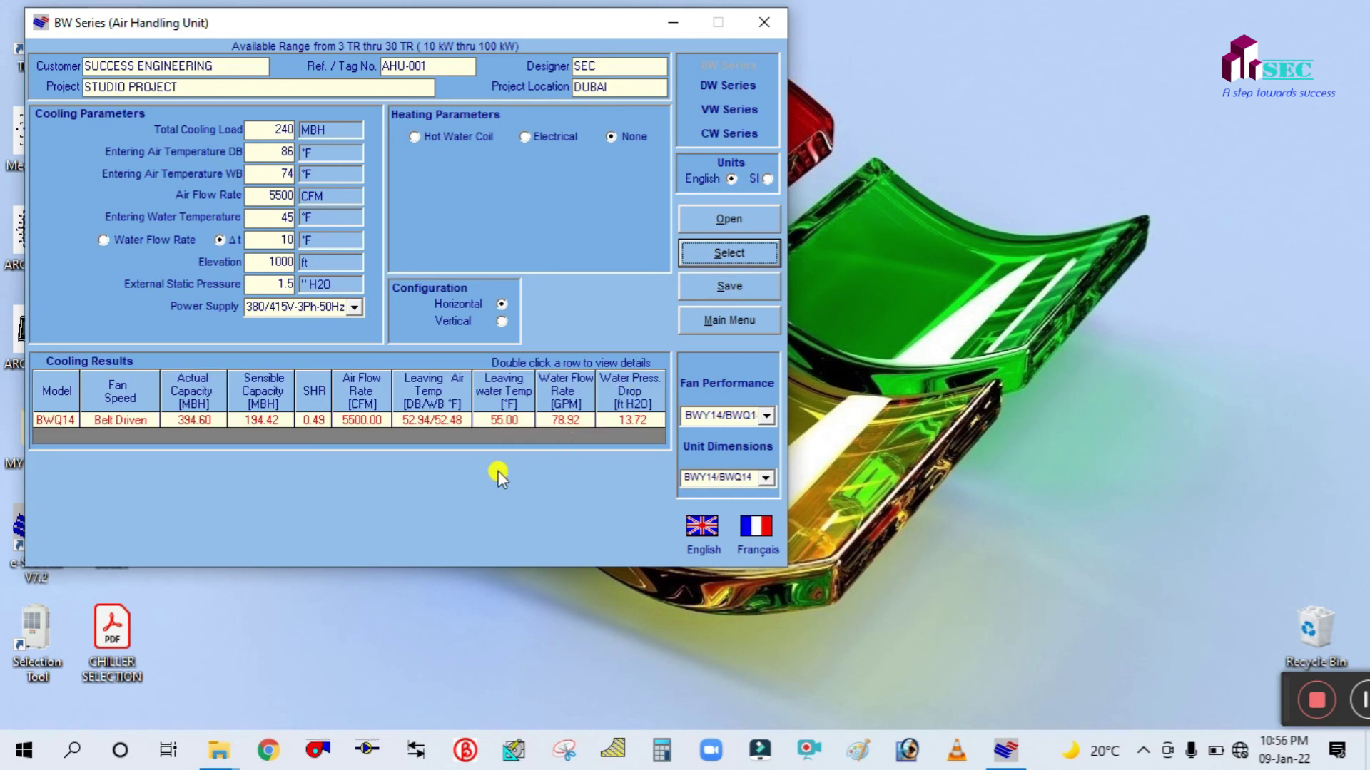
pyautogui.click(108, 421)
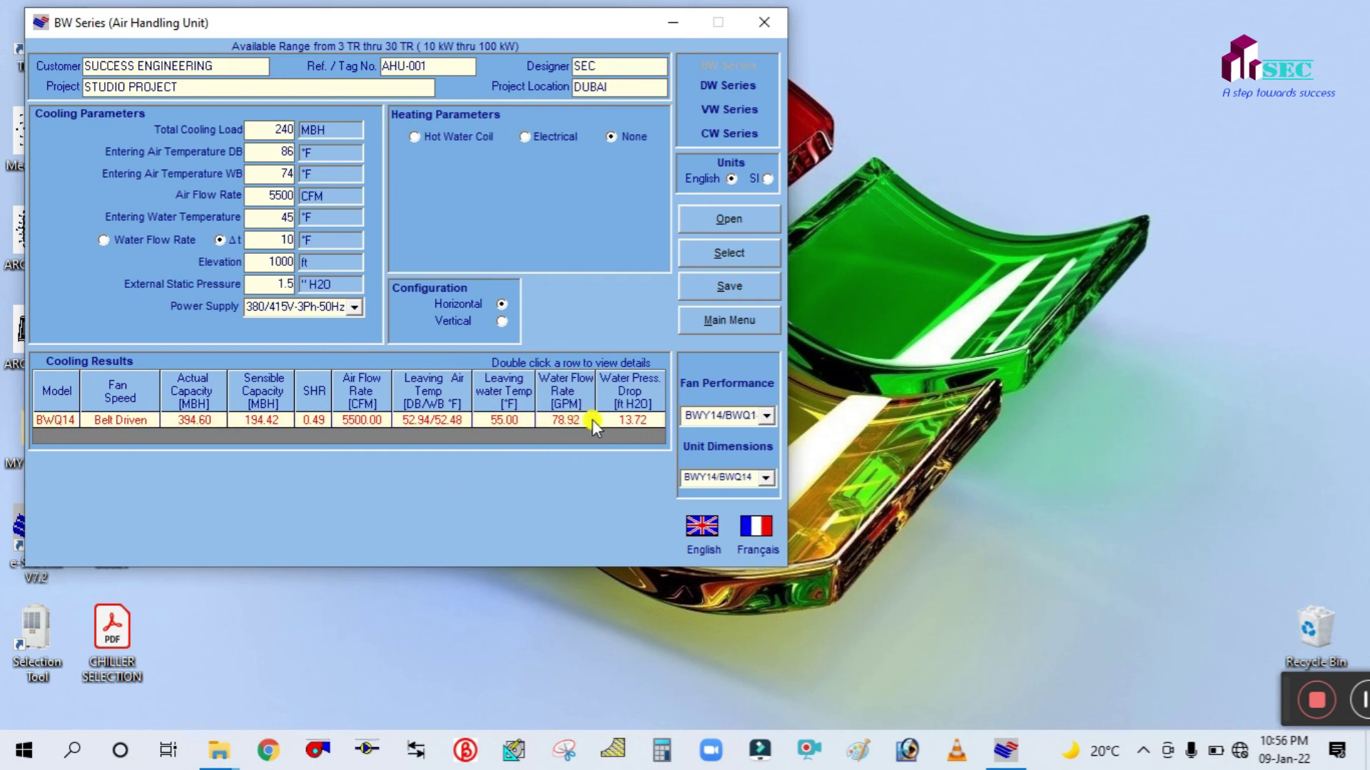
pyautogui.doubleClick(616, 419)
pyautogui.doubleClick(614, 420)
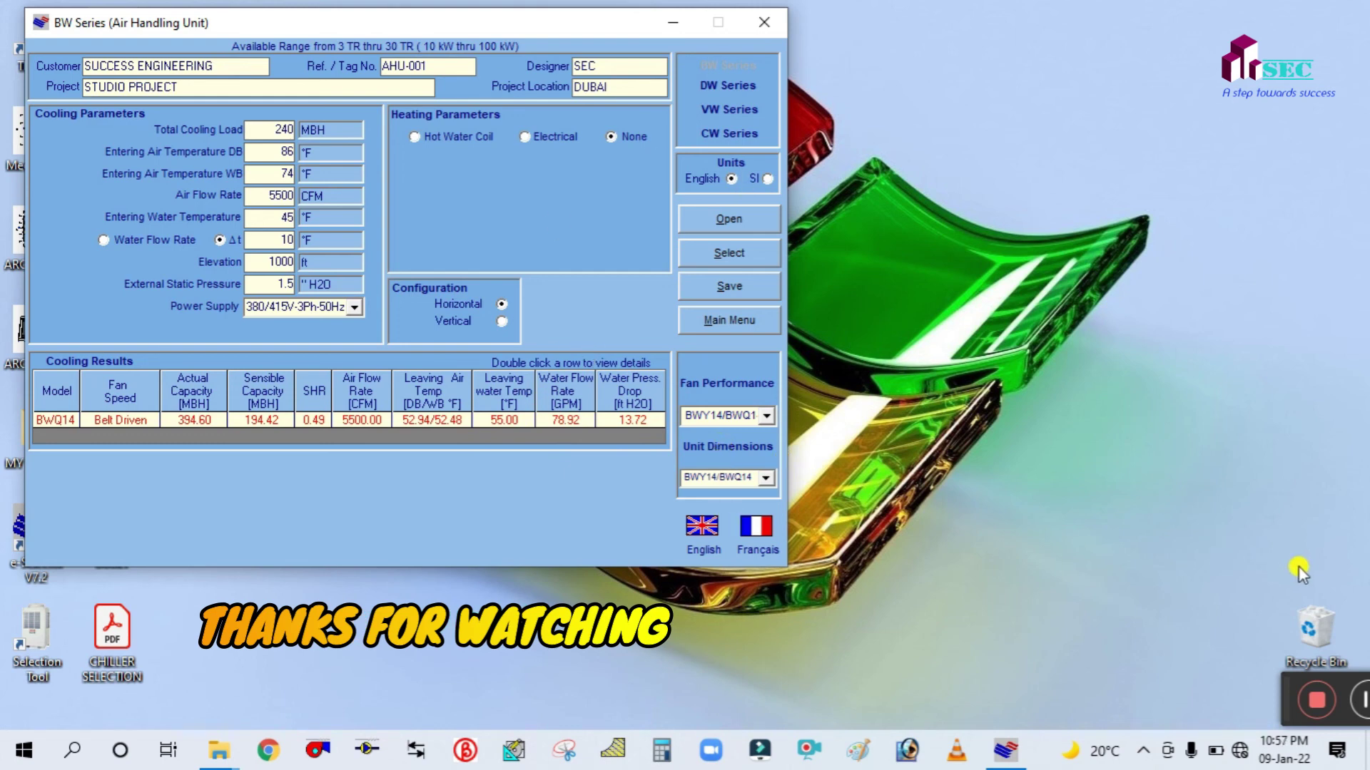
pyautogui.moveTo(1281, 696)
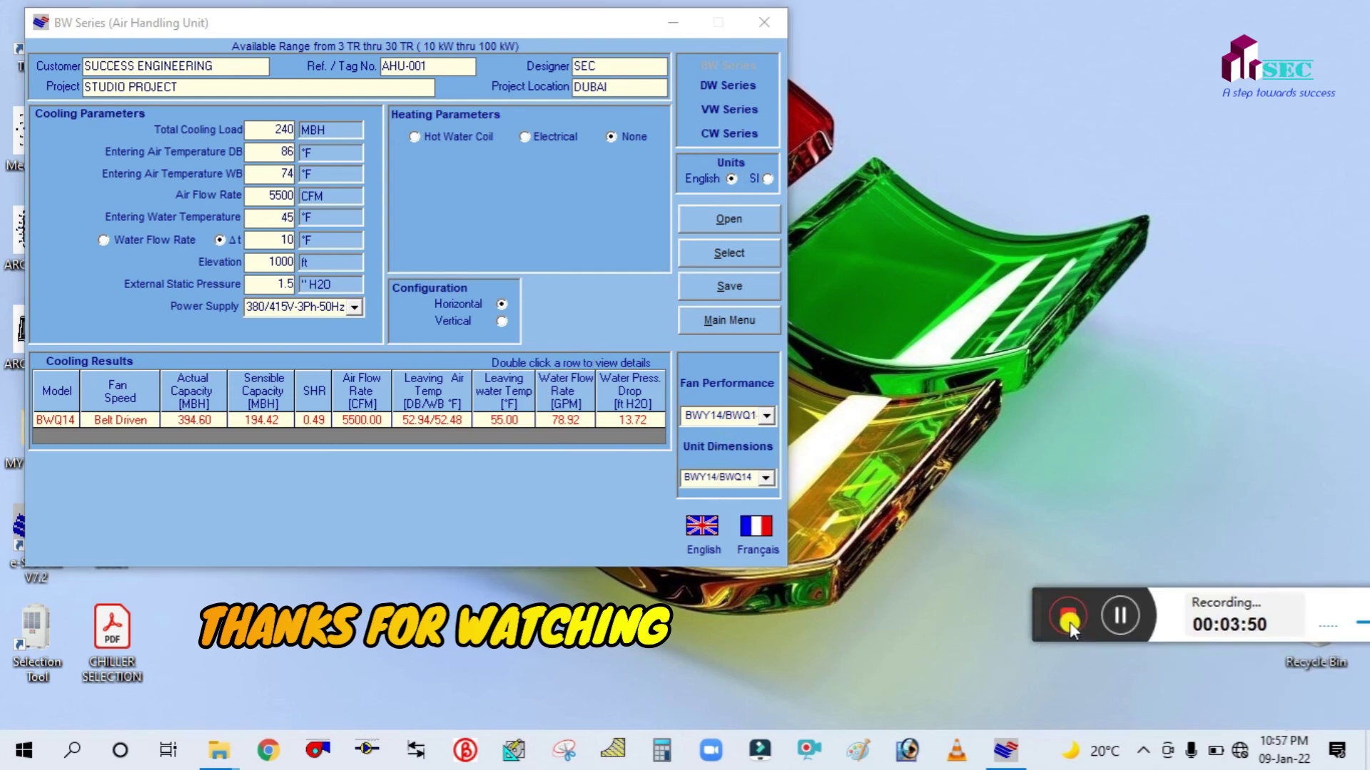